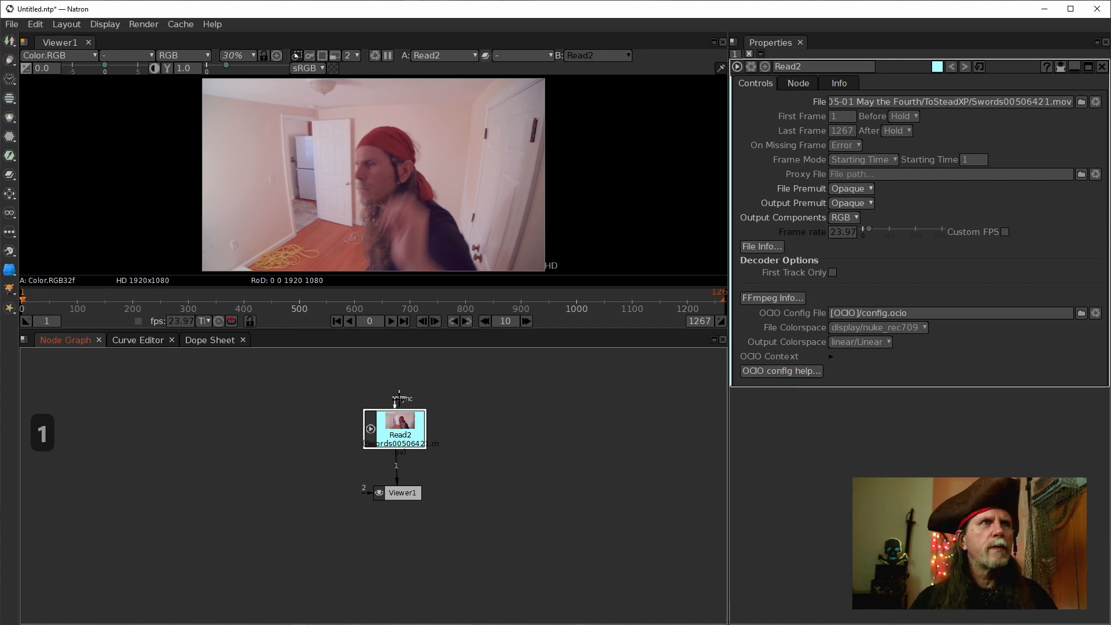
# Scrub the Read2 footage to frame 401 and space the Read2 and Viewer1 nodes farther apart in the node graph.
pyautogui.moveTo(399, 425); pyautogui.dragTo(402, 416)
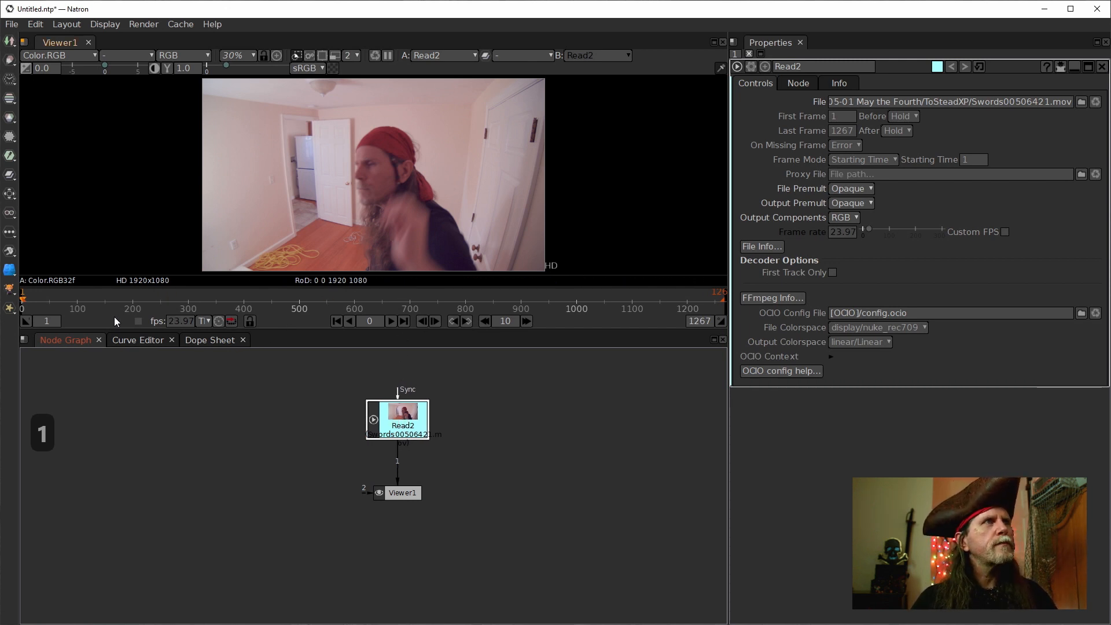
pyautogui.click(96, 297)
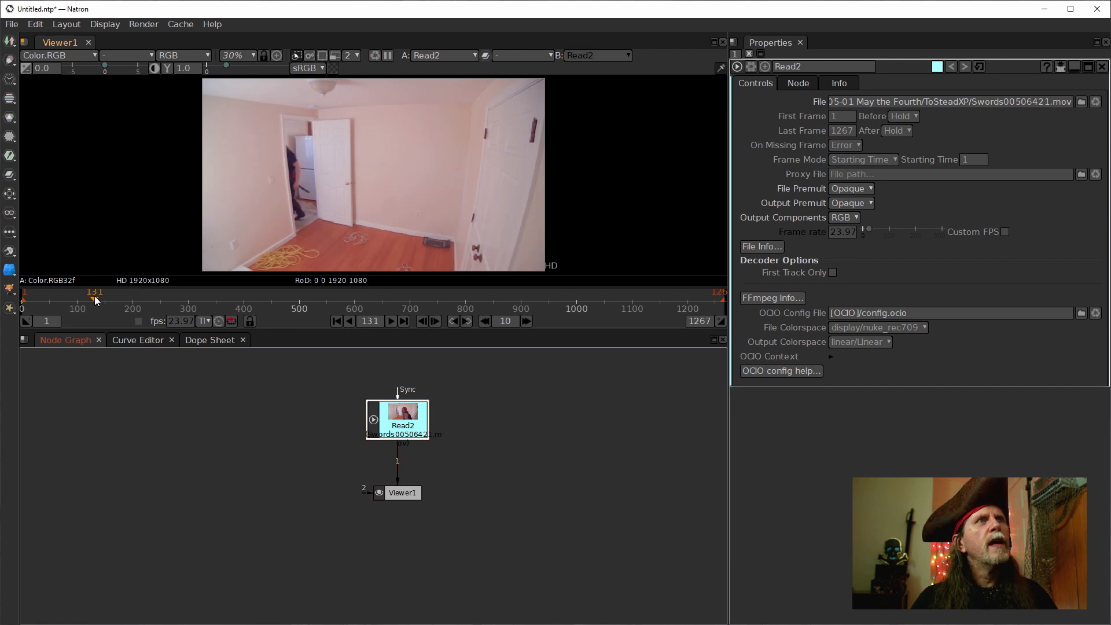
pyautogui.moveTo(95, 297); pyautogui.dragTo(244, 304)
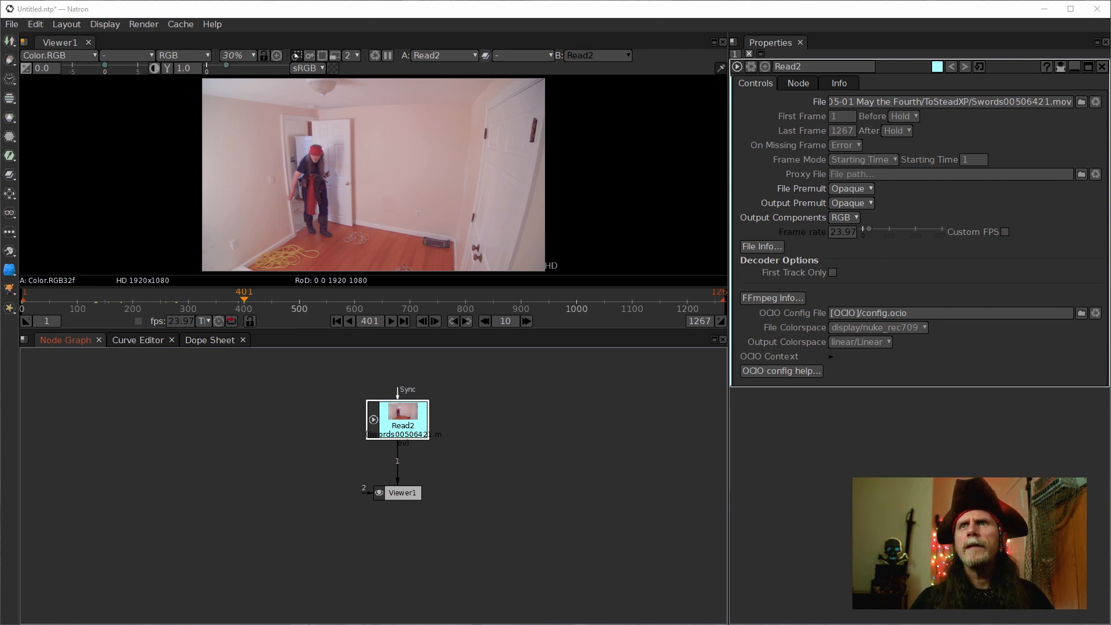
pyautogui.moveTo(409, 497); pyautogui.dragTo(409, 517)
pyautogui.click(393, 421)
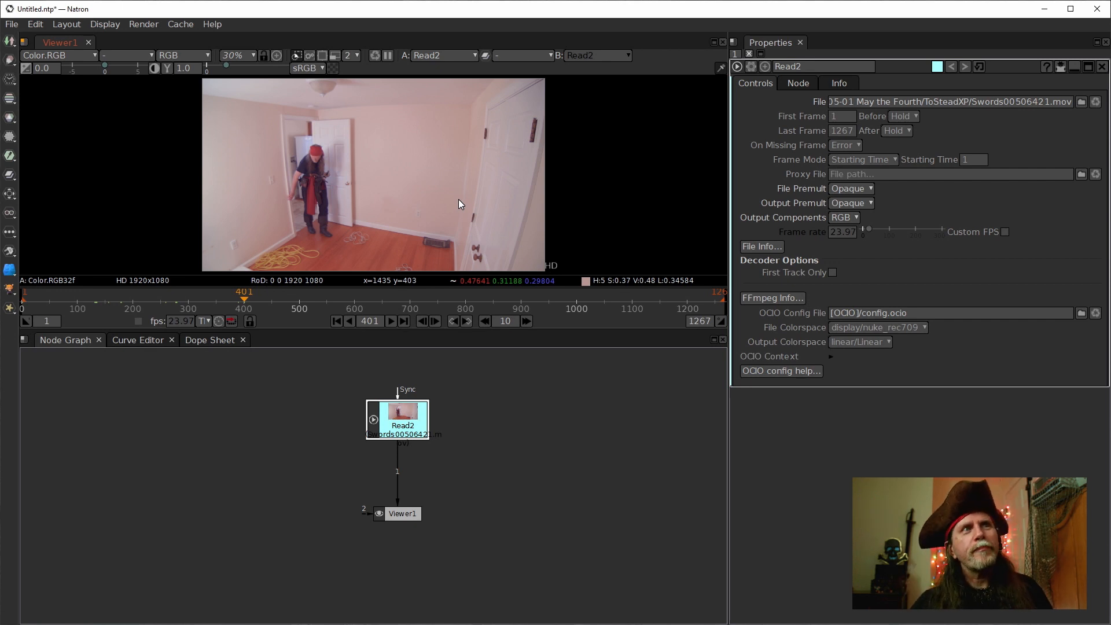
pyautogui.click(429, 194)
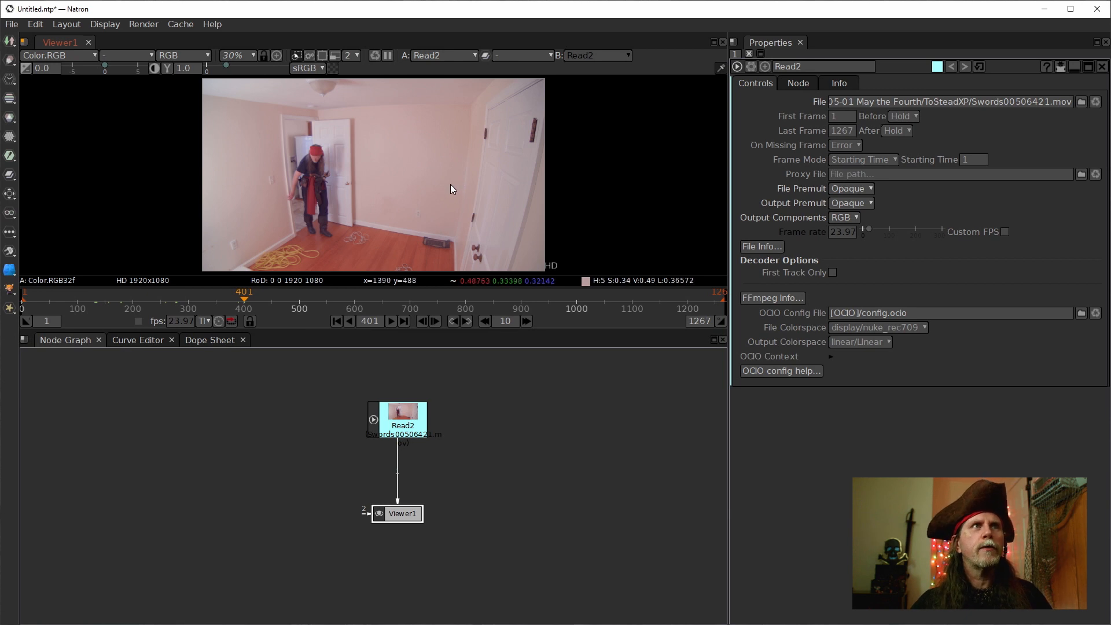
# Maximize the viewer and scrub through the footage to frame 894 to examine the room and the actor's movement.
pyautogui.press('space')
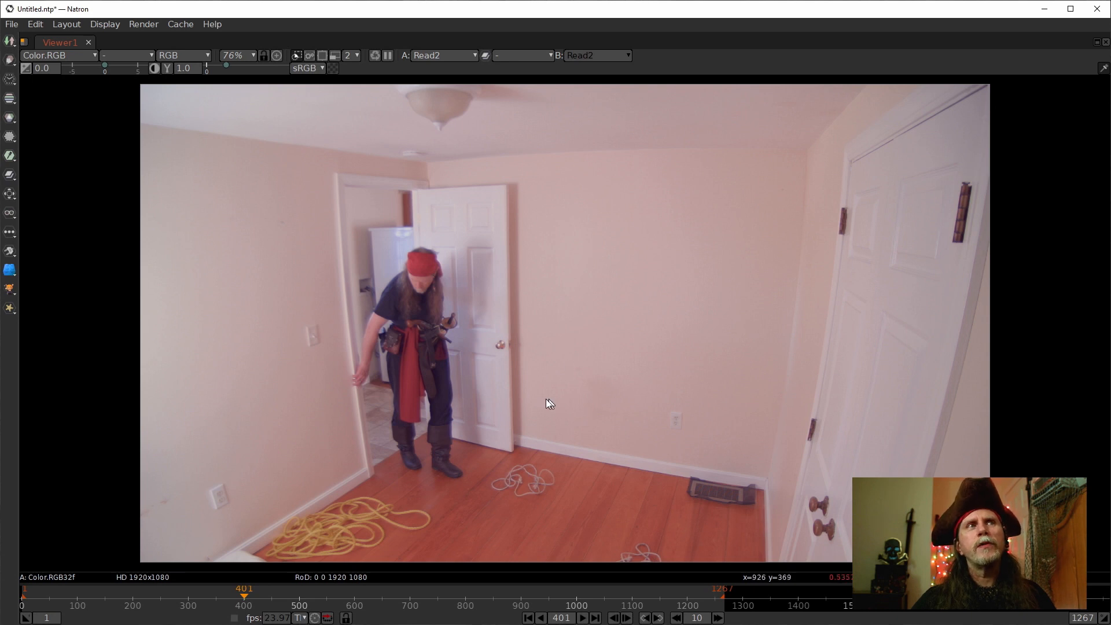
pyautogui.click(275, 600)
pyautogui.moveTo(278, 603); pyautogui.dragTo(474, 588)
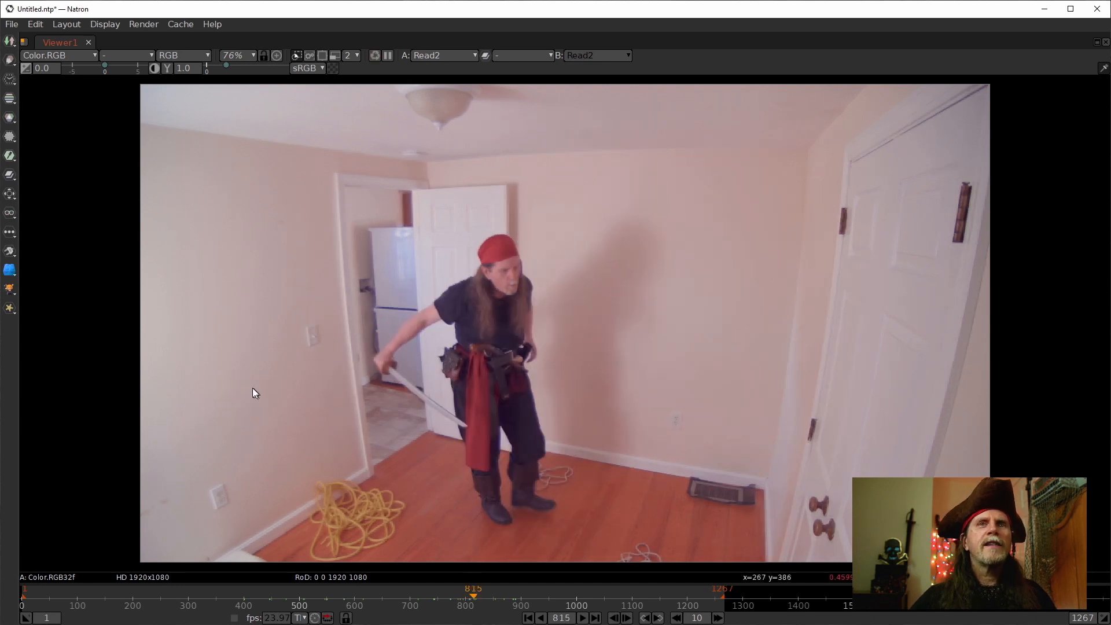
pyautogui.moveTo(478, 596)
pyautogui.mouseDown()
pyautogui.moveTo(514, 597)
pyautogui.moveTo(441, 590)
pyautogui.moveTo(489, 586)
pyautogui.mouseUp()
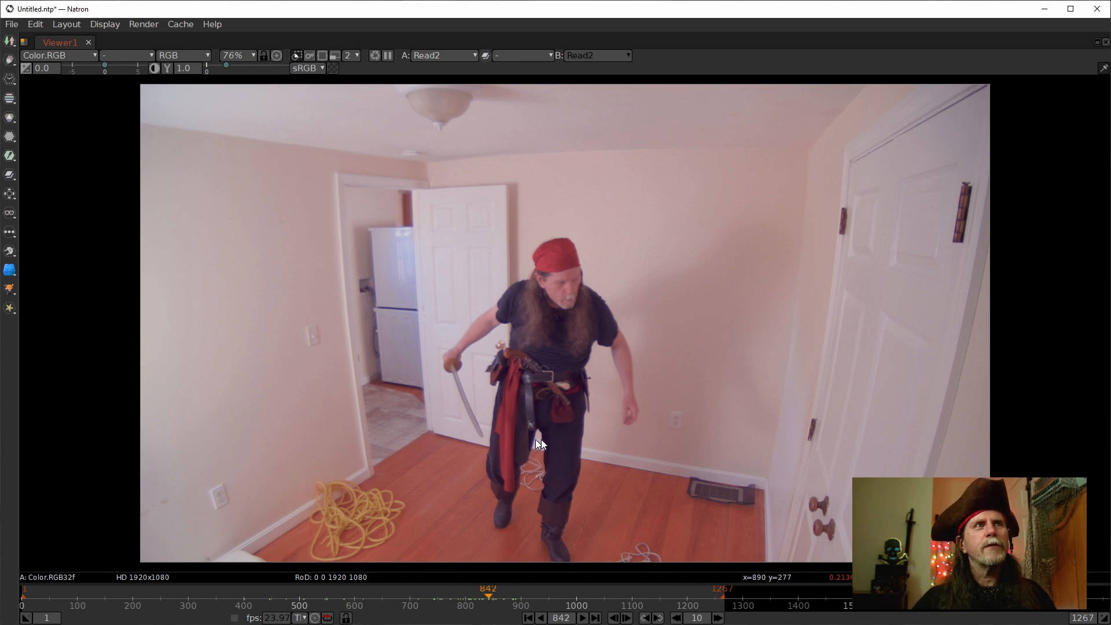
pyautogui.click(518, 590)
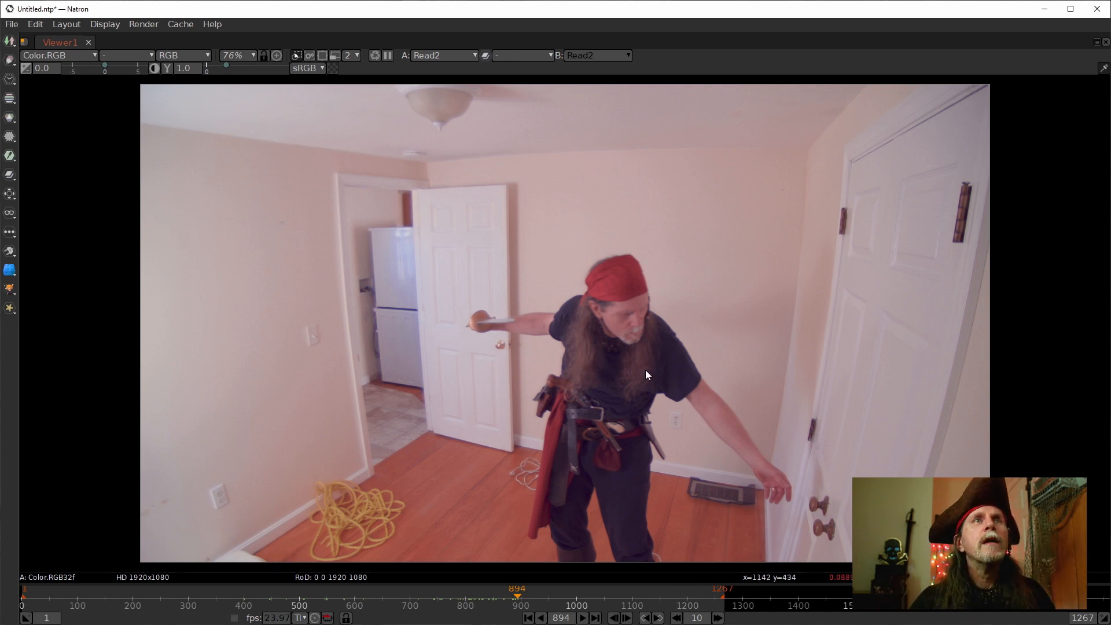
# Restore the normal layout, lower the Viewer1 node and move Read2 off to the left to free space in the graph.
pyautogui.press('space')
pyautogui.moveTo(410, 506); pyautogui.dragTo(409, 557)
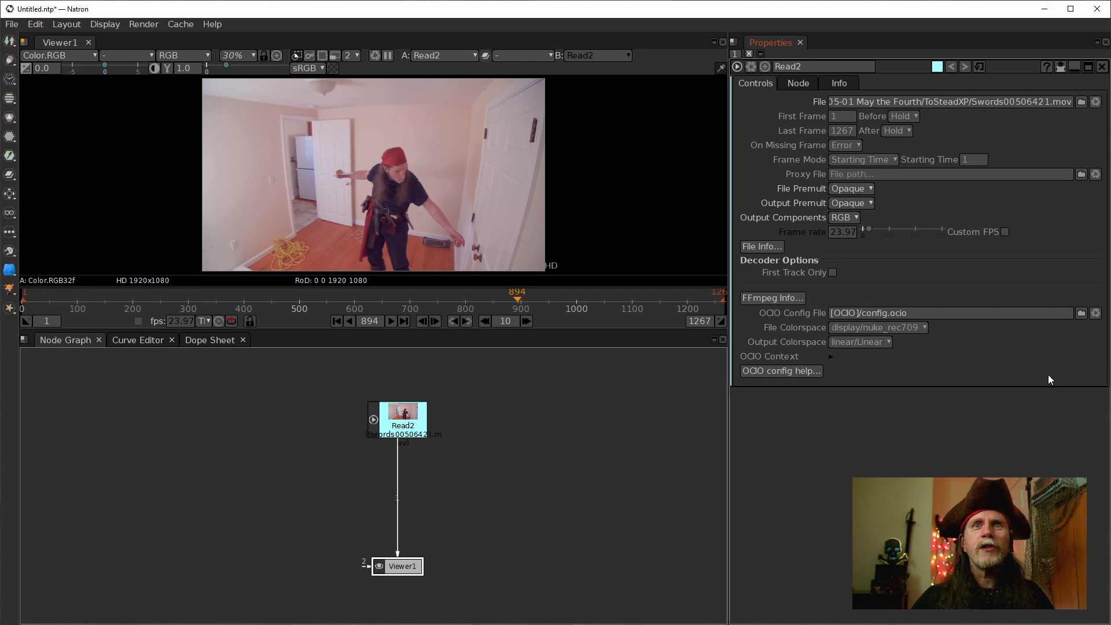
pyautogui.click(416, 424)
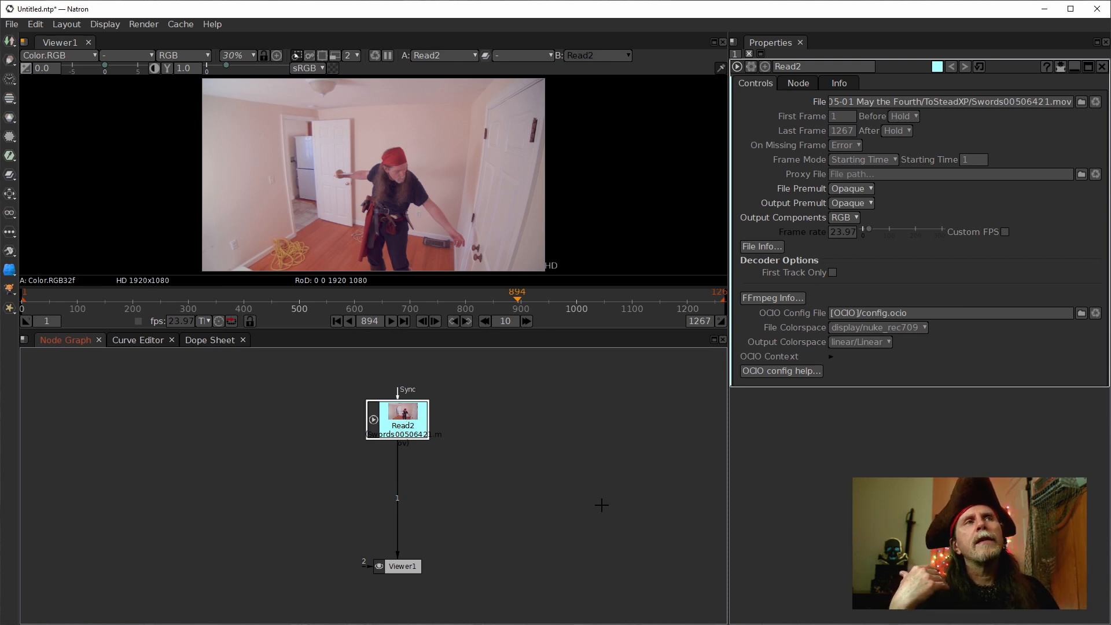
pyautogui.moveTo(389, 420); pyautogui.dragTo(208, 433)
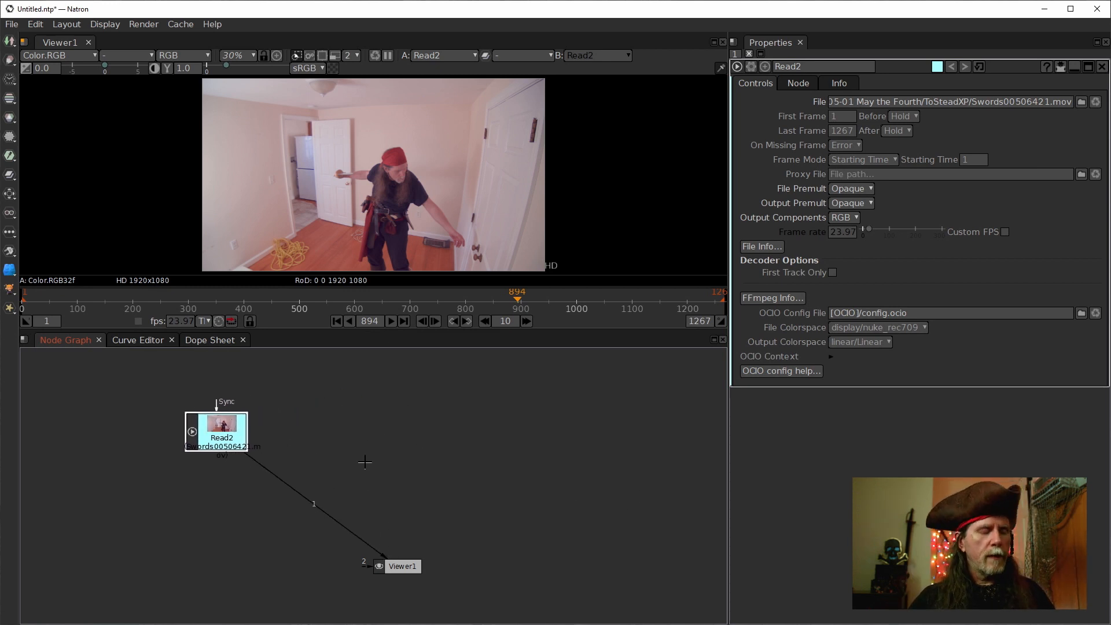
pyautogui.moveTo(215, 428); pyautogui.dragTo(251, 419)
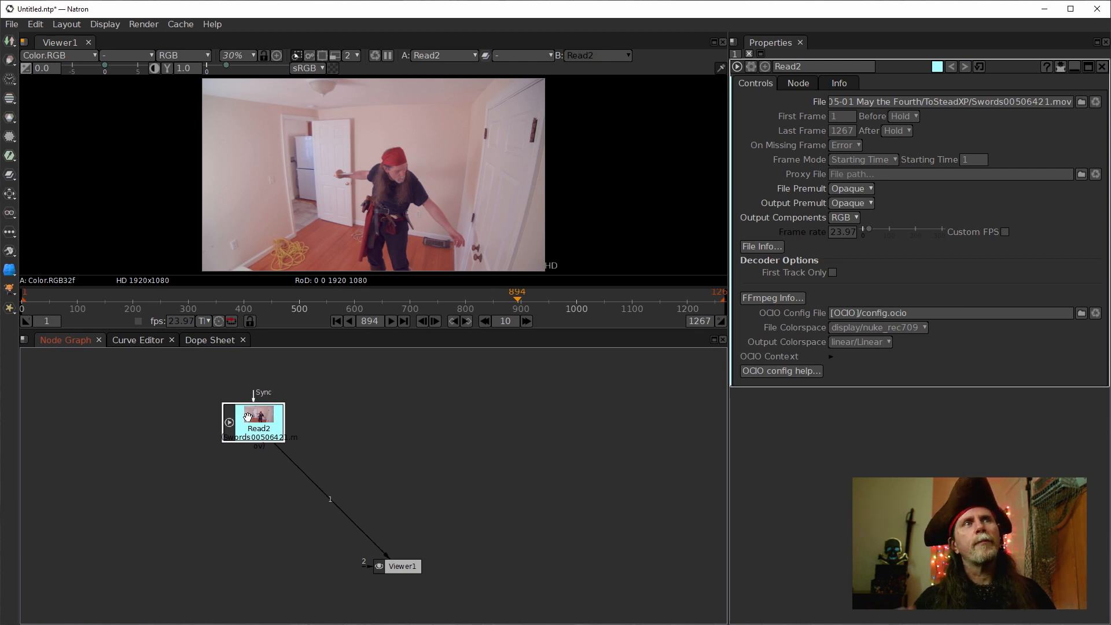
# Add a separate CheckerBoard node beside Read2 and connect it to input 1 of Viewer1.
pyautogui.click(446, 467)
pyautogui.press('Tab')
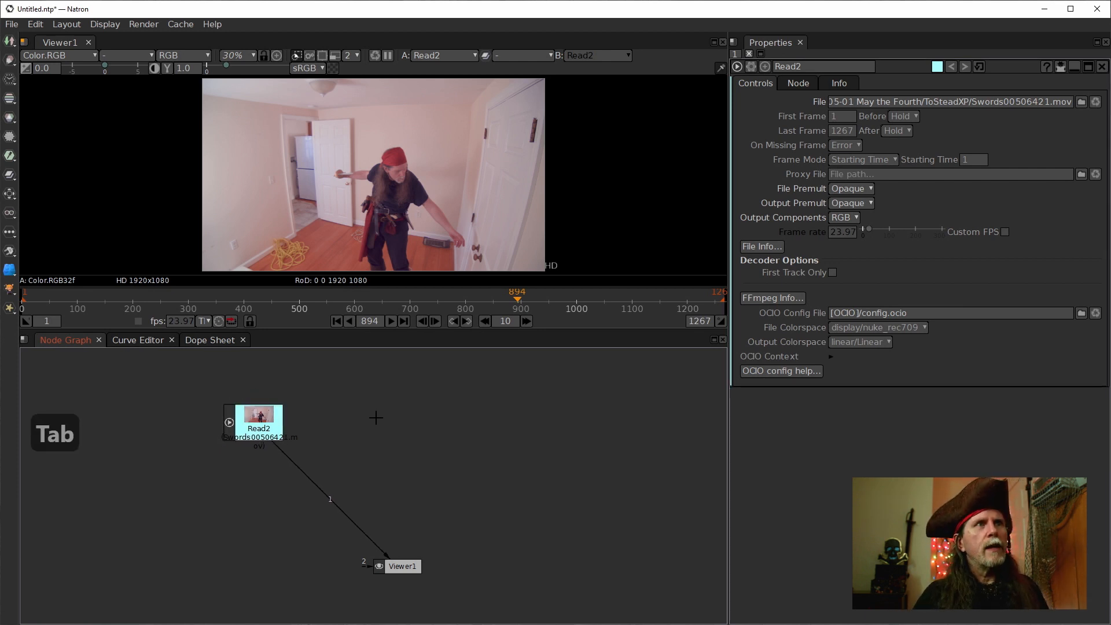
pyautogui.write('check')
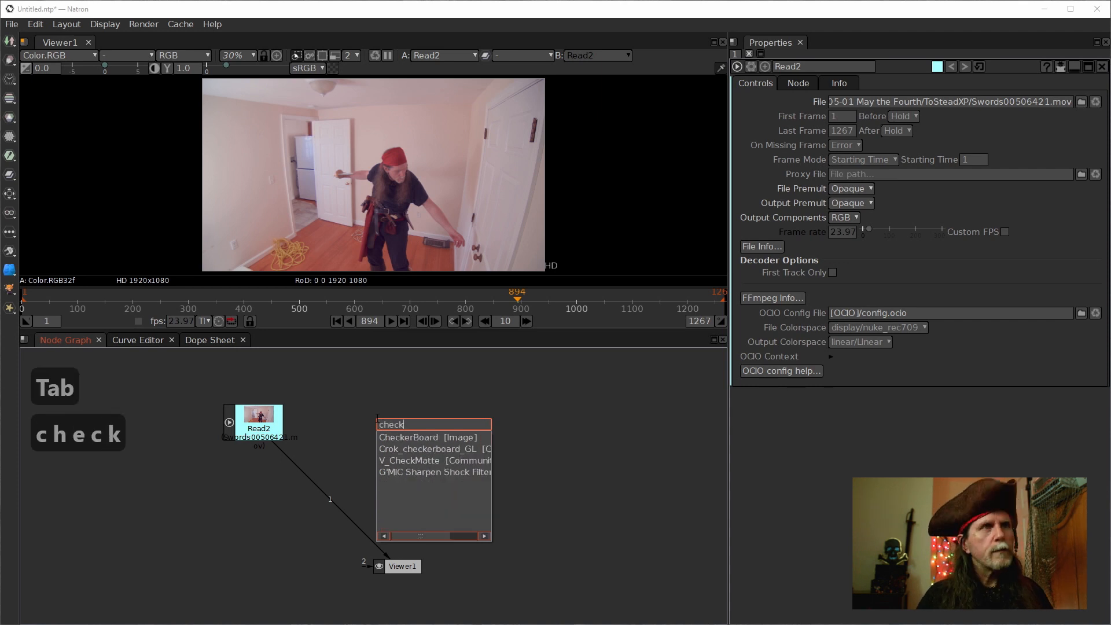
pyautogui.press('Down')
pyautogui.press('Return')
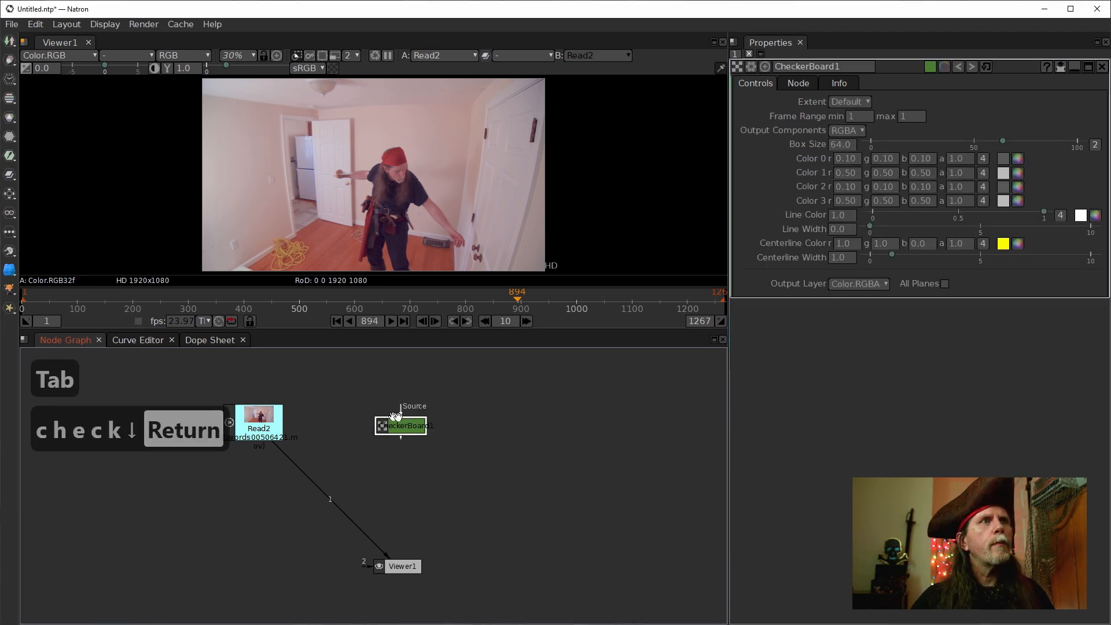
pyautogui.press('1')
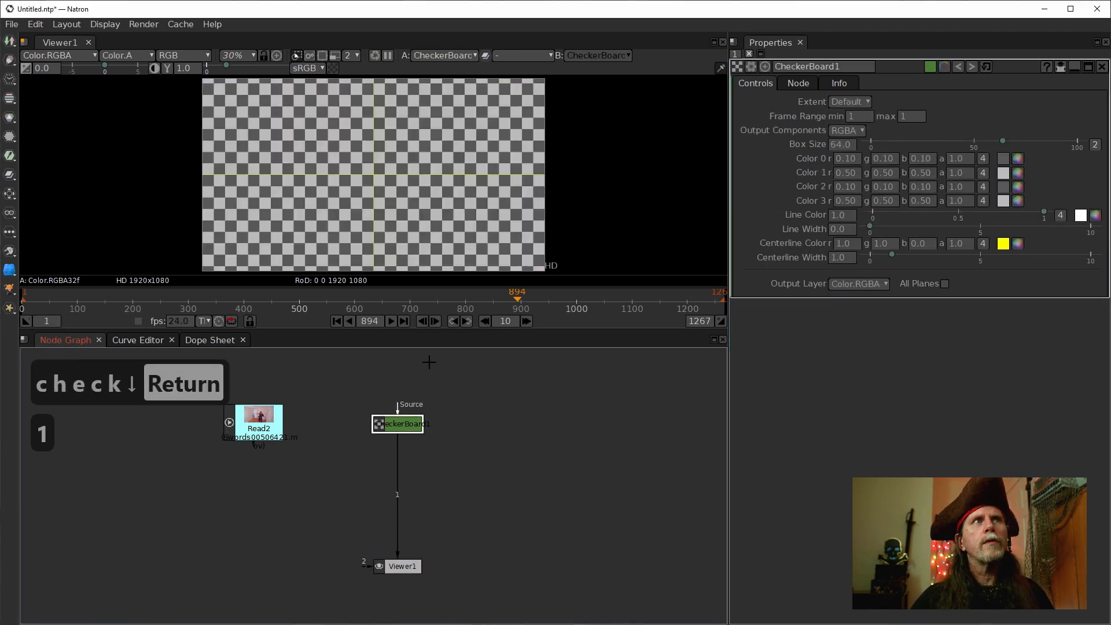
# Set the checkerboard's centerline width to 0.
pyautogui.click(953, 202)
pyautogui.click(843, 243)
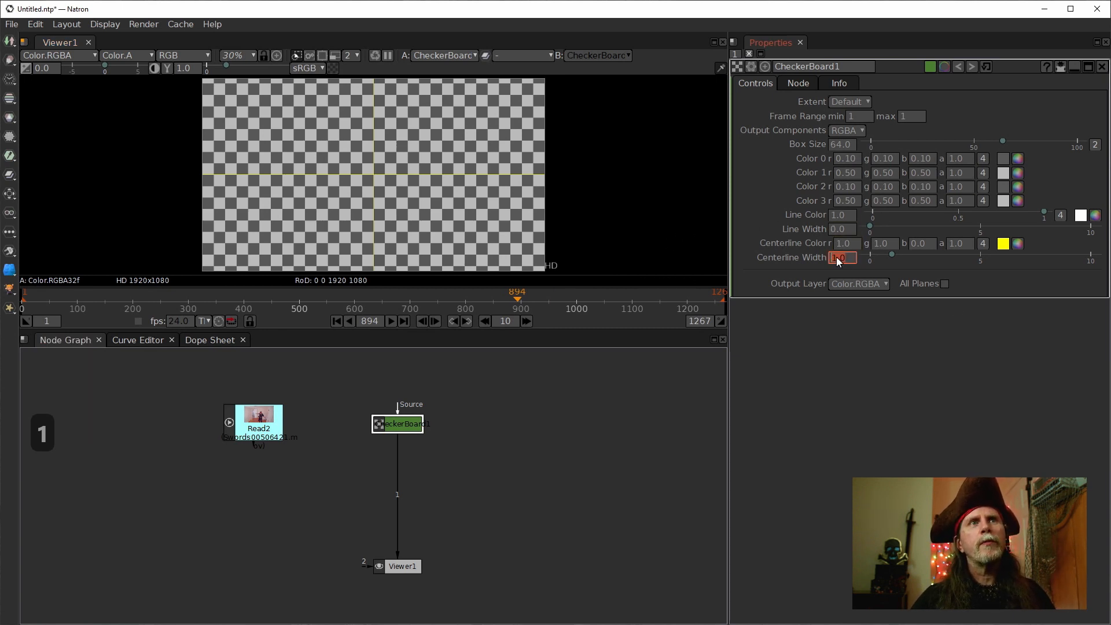
pyautogui.write('0')
pyautogui.press('Return')
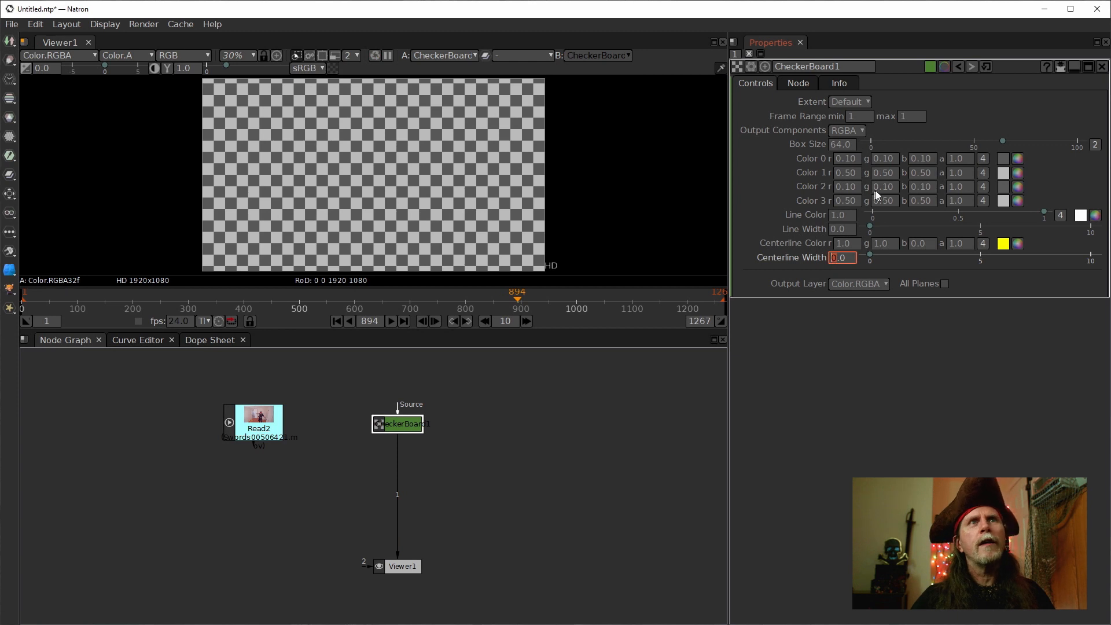
# Set Color 0 and Color 2 of the checkerboard to black.
pyautogui.click(1018, 159)
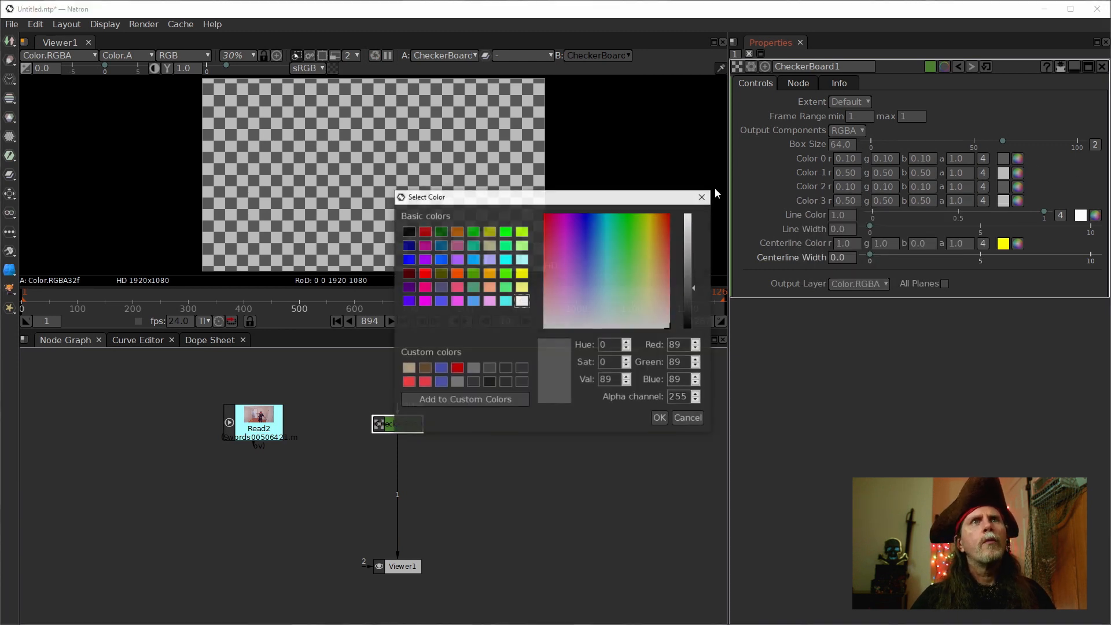
pyautogui.click(412, 230)
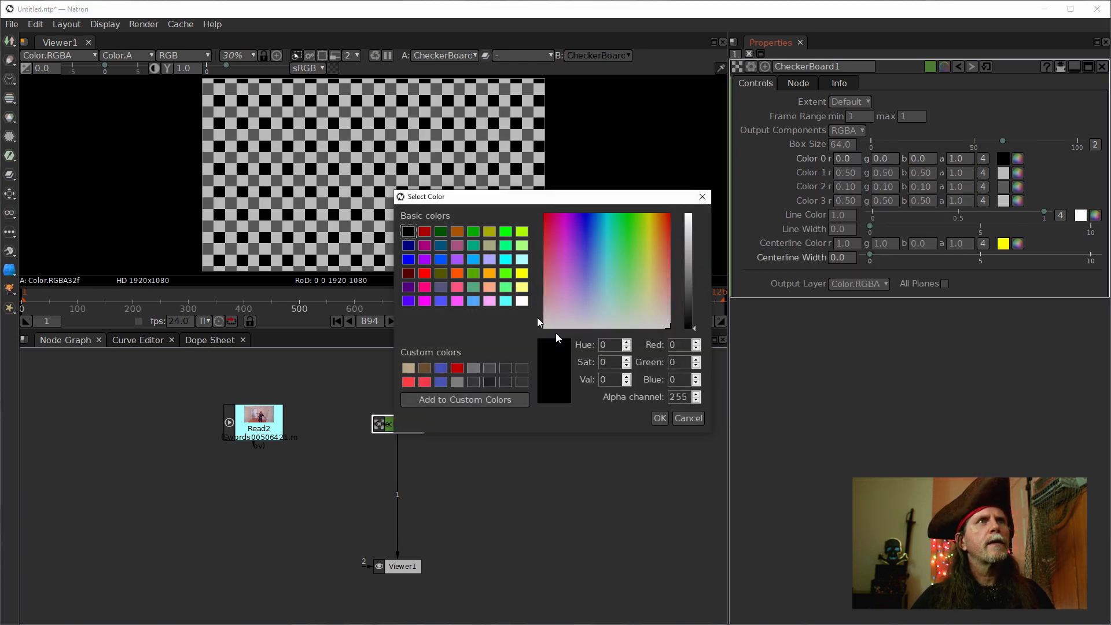
pyautogui.click(661, 418)
pyautogui.click(1018, 186)
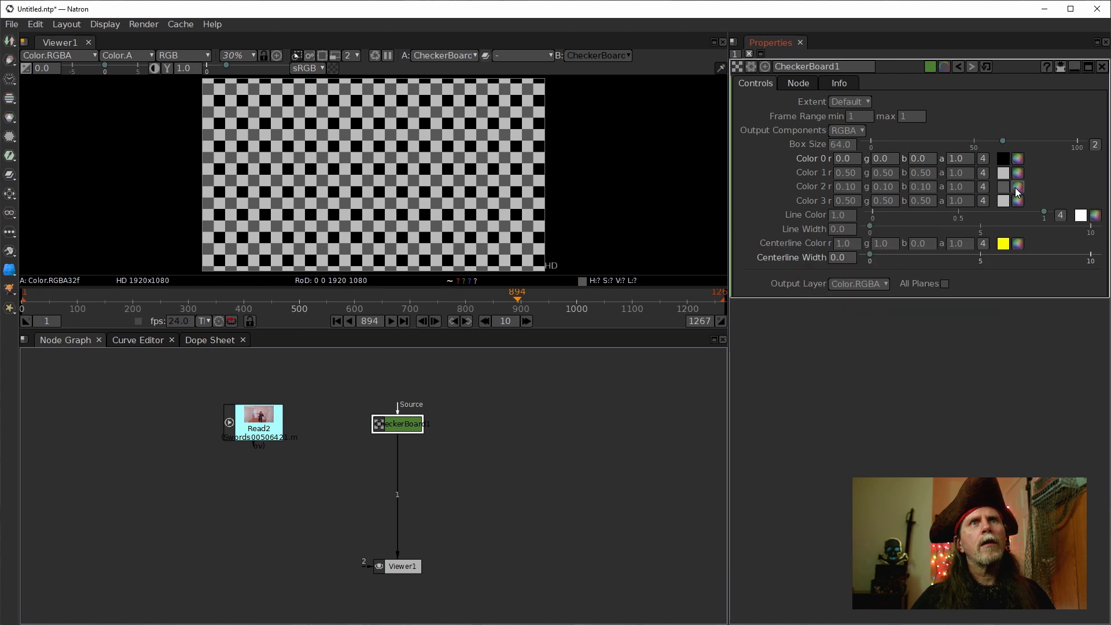
pyautogui.click(409, 231)
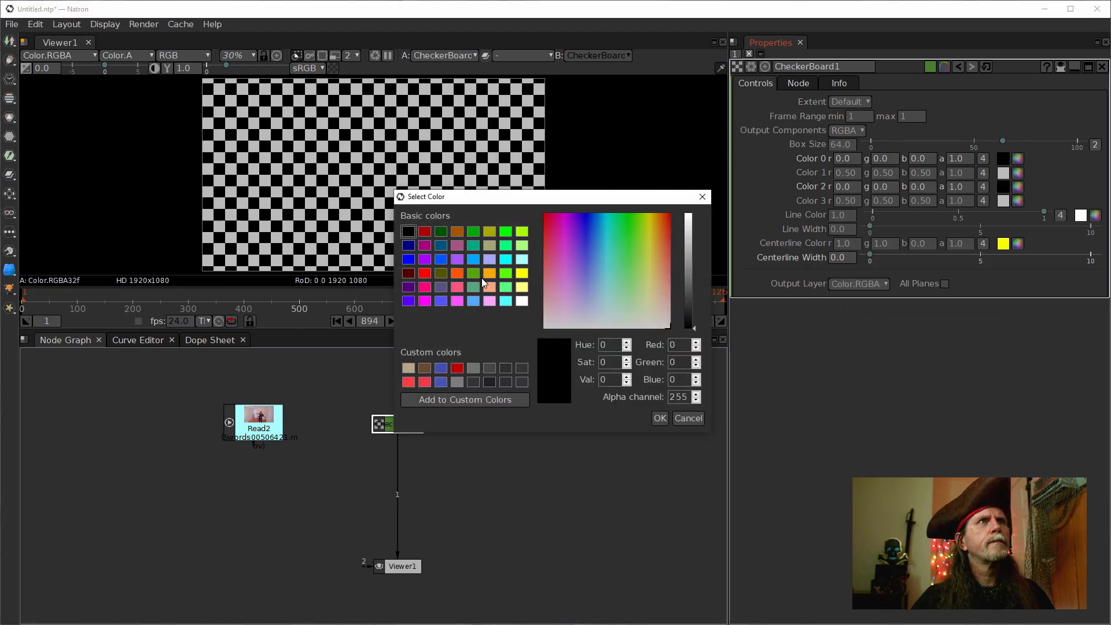
pyautogui.click(661, 418)
# Set Color 1 and Color 3 of the checkerboard to white.
pyautogui.click(1019, 201)
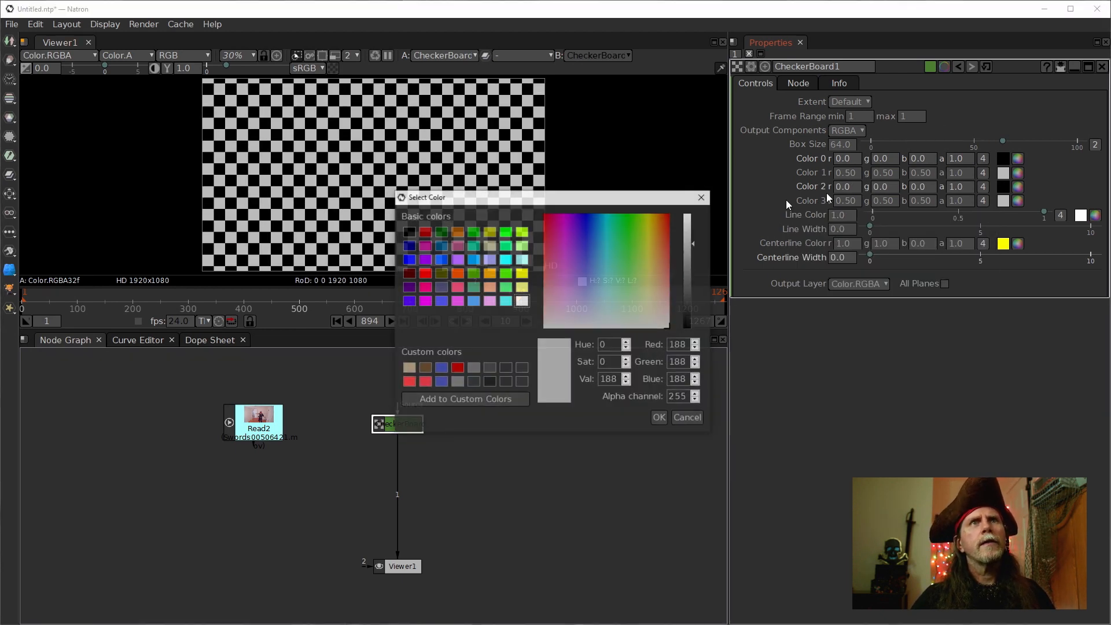
pyautogui.click(521, 301)
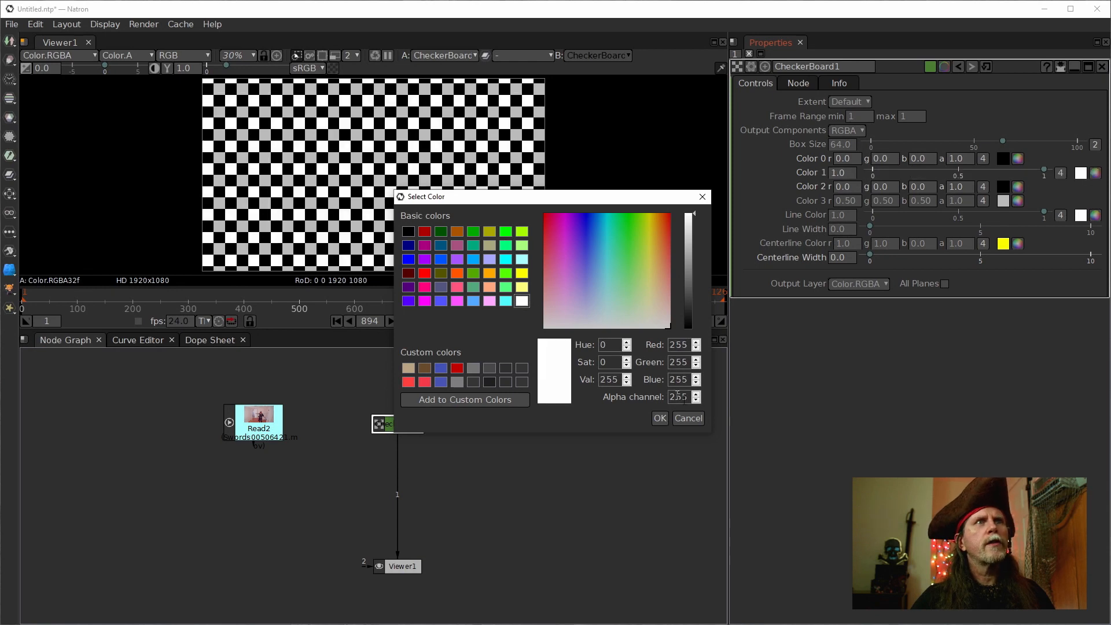
pyautogui.click(660, 418)
pyautogui.click(1019, 201)
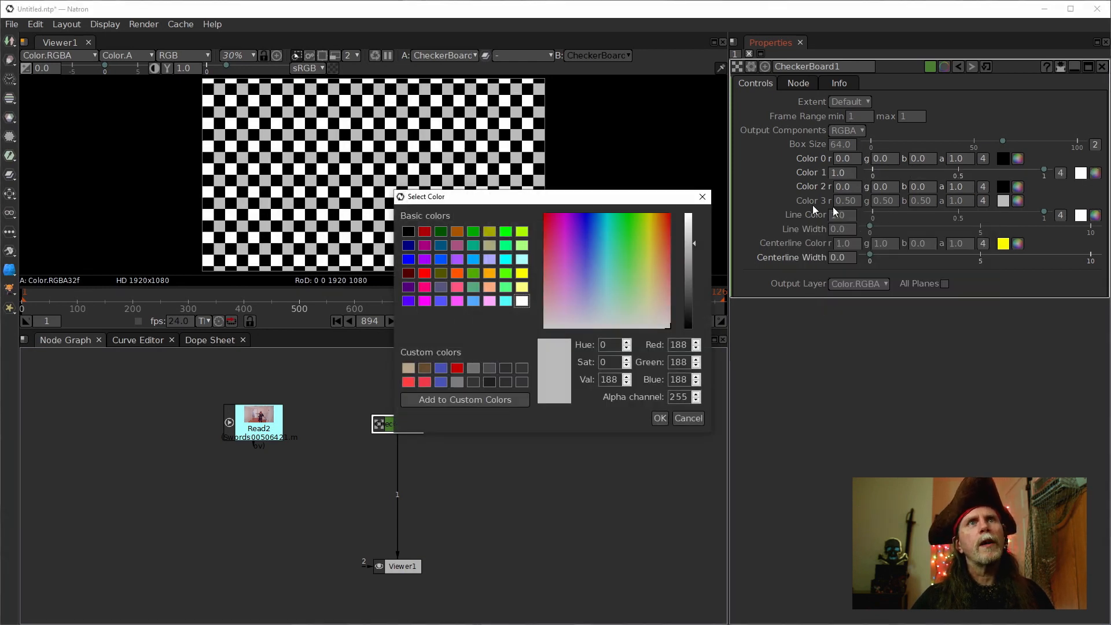
pyautogui.click(527, 300)
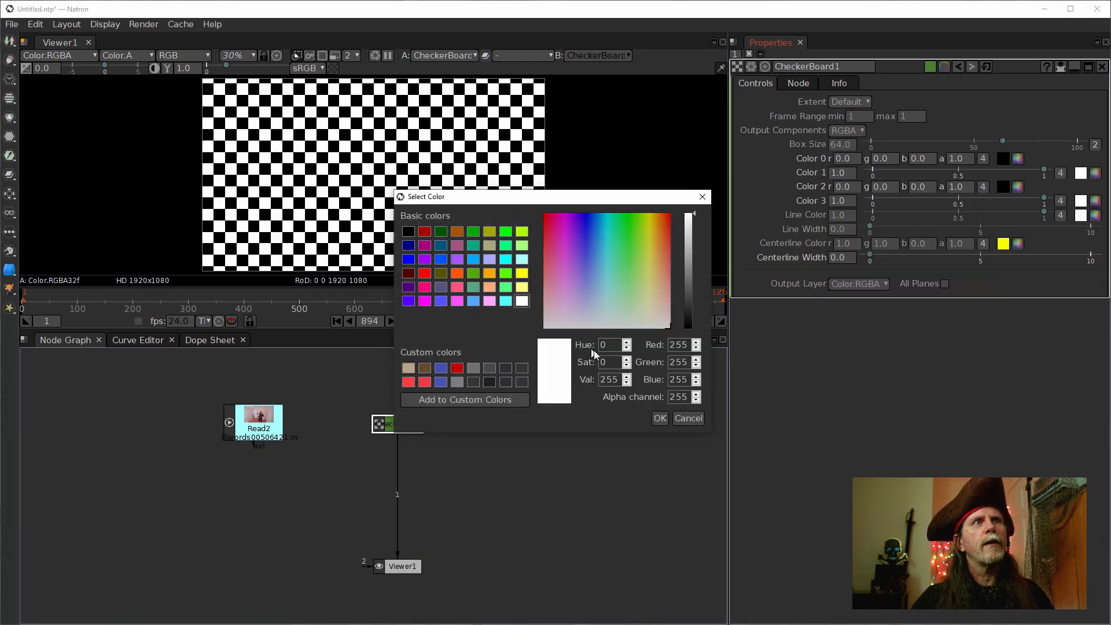
pyautogui.click(660, 418)
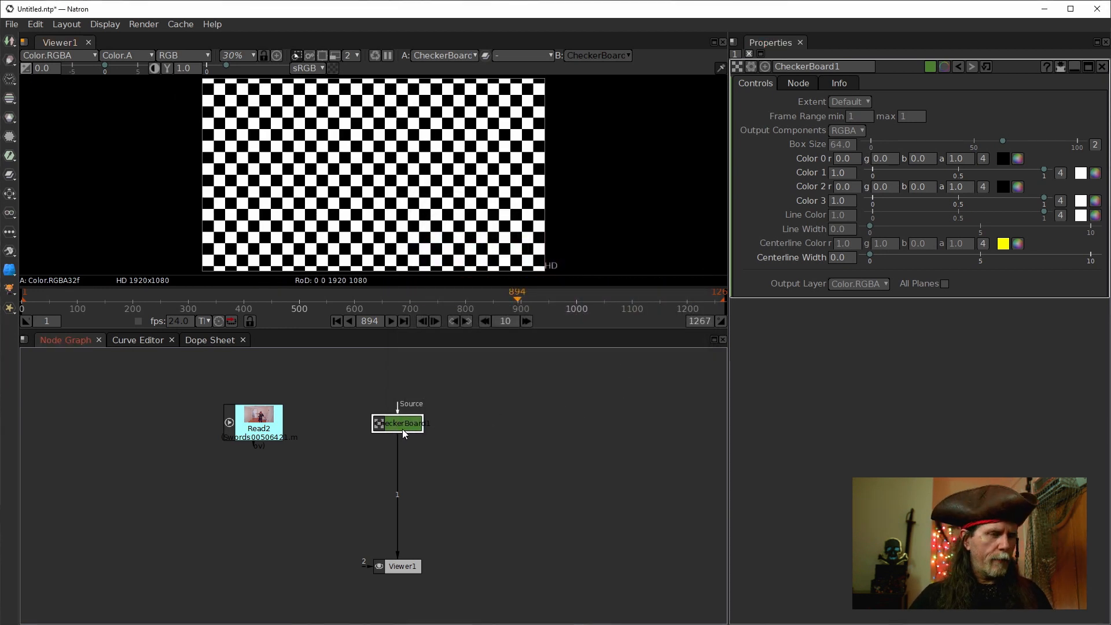
# Insert a LensDistortion node between the CheckerBoard node and Viewer1.
pyautogui.press('Tab')
pyautogui.press('Tab')
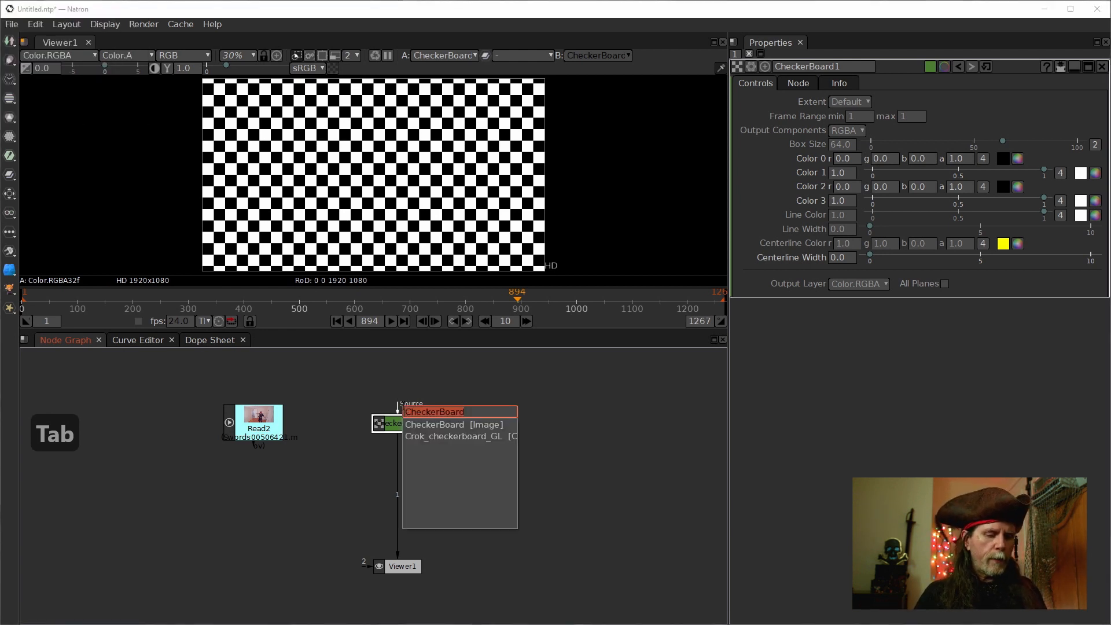
pyautogui.write('les')
pyautogui.press('BackSpace')
pyautogui.write('ns')
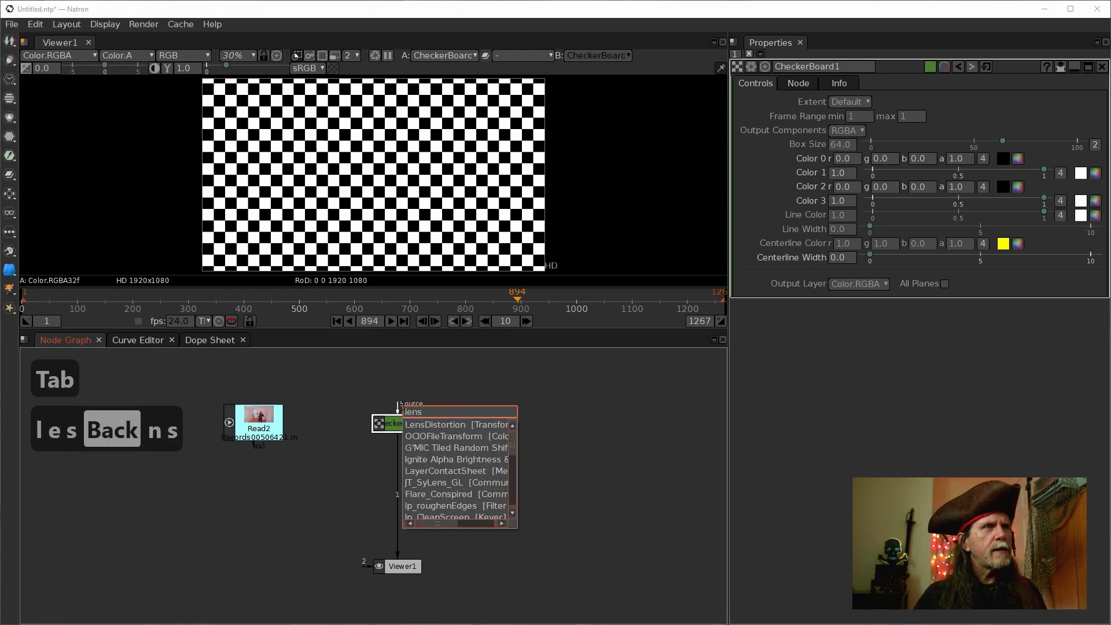
pyautogui.press('Return')
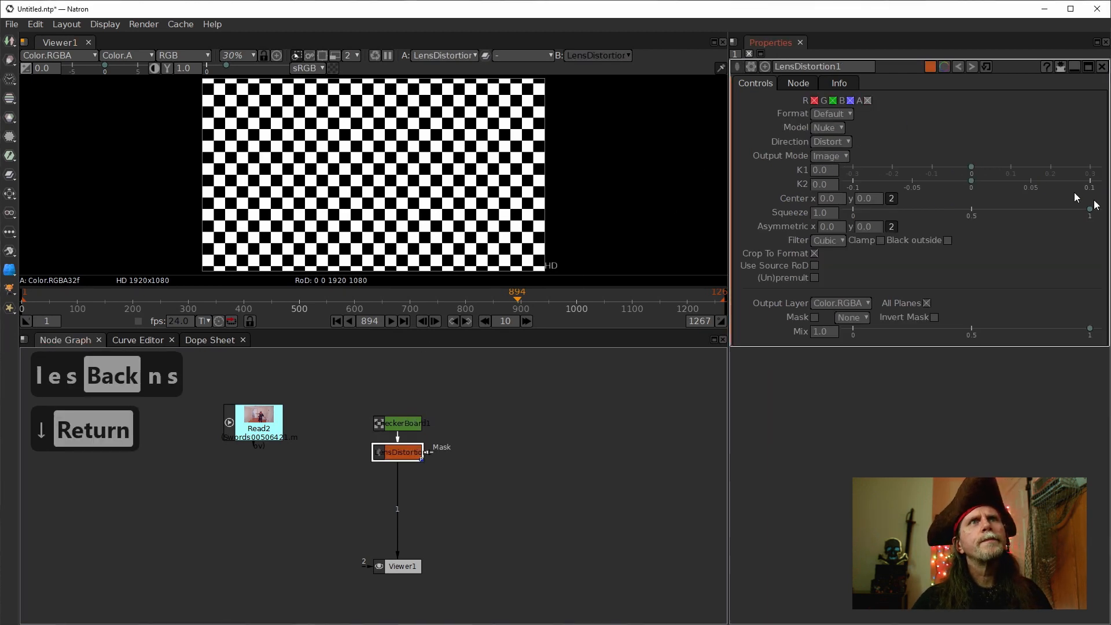
# Distort the checkerboard with K1 about -0.14, K2 about -0.06 and Squeeze 7, and raise the Asymmetric x value.
pyautogui.moveTo(968, 167); pyautogui.dragTo(899, 181)
pyautogui.click(833, 212)
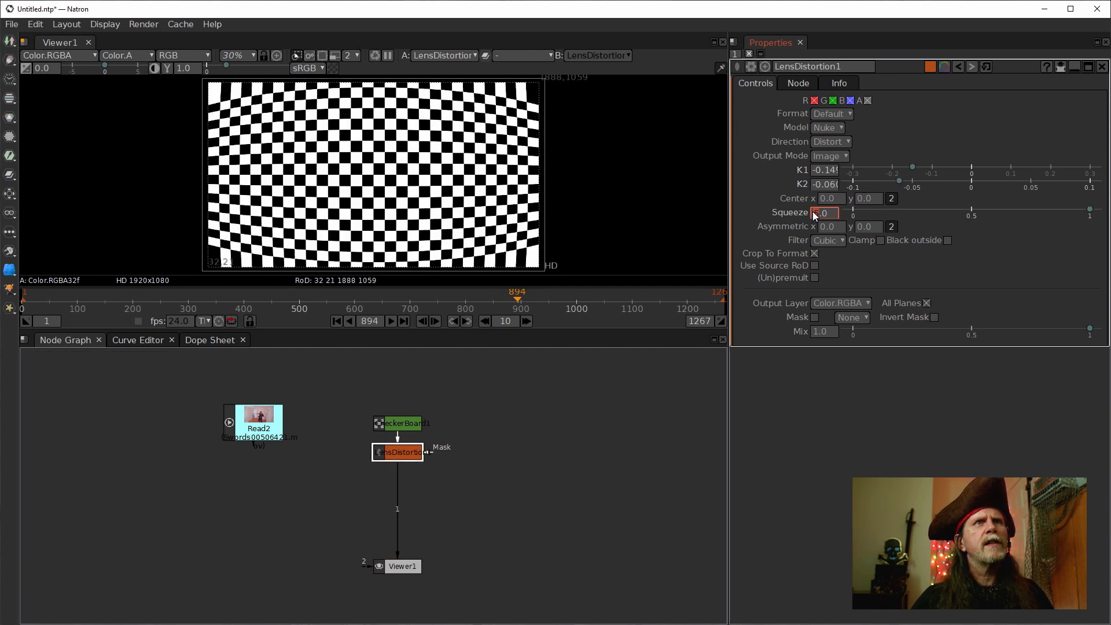
pyautogui.scroll(3, 812, 211)
pyautogui.scroll(2, 813, 211)
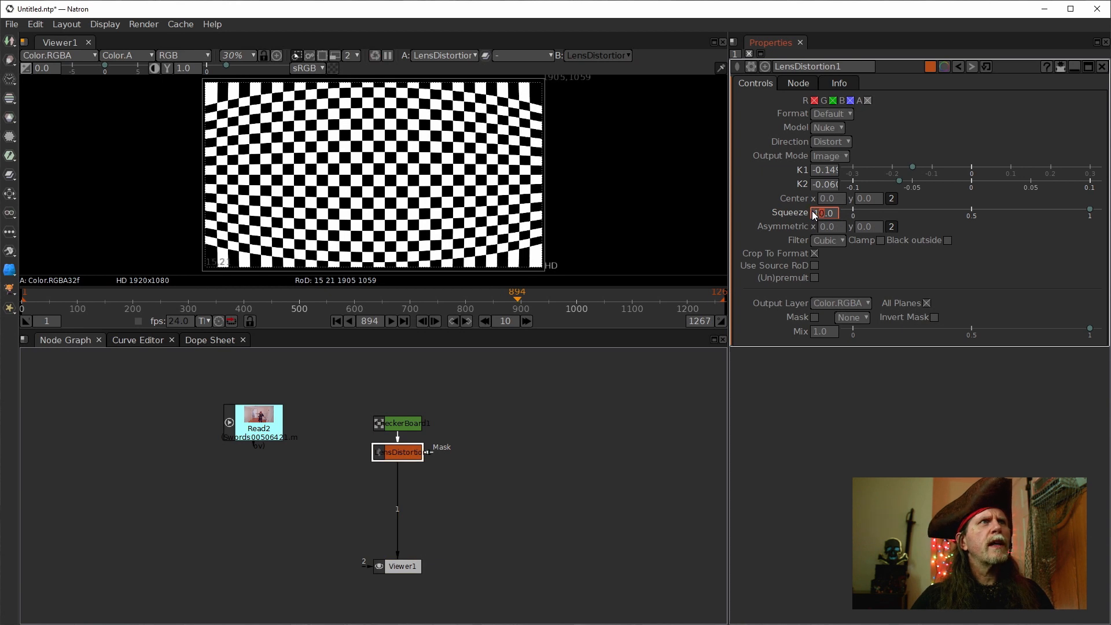
pyautogui.scroll(-1, 812, 210)
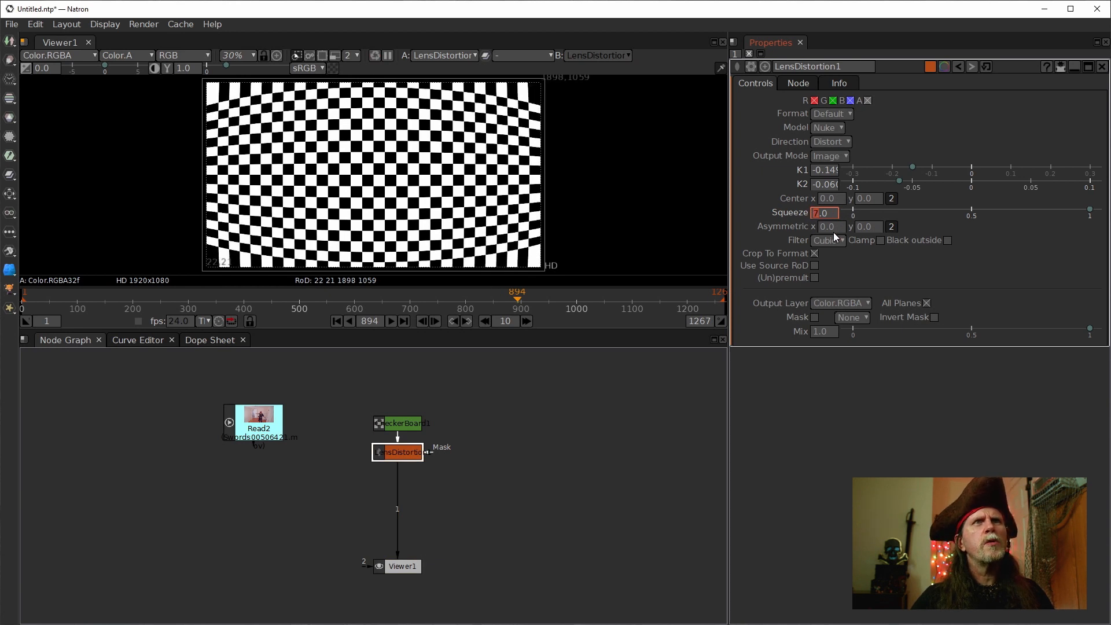
pyautogui.scroll(1, 825, 228)
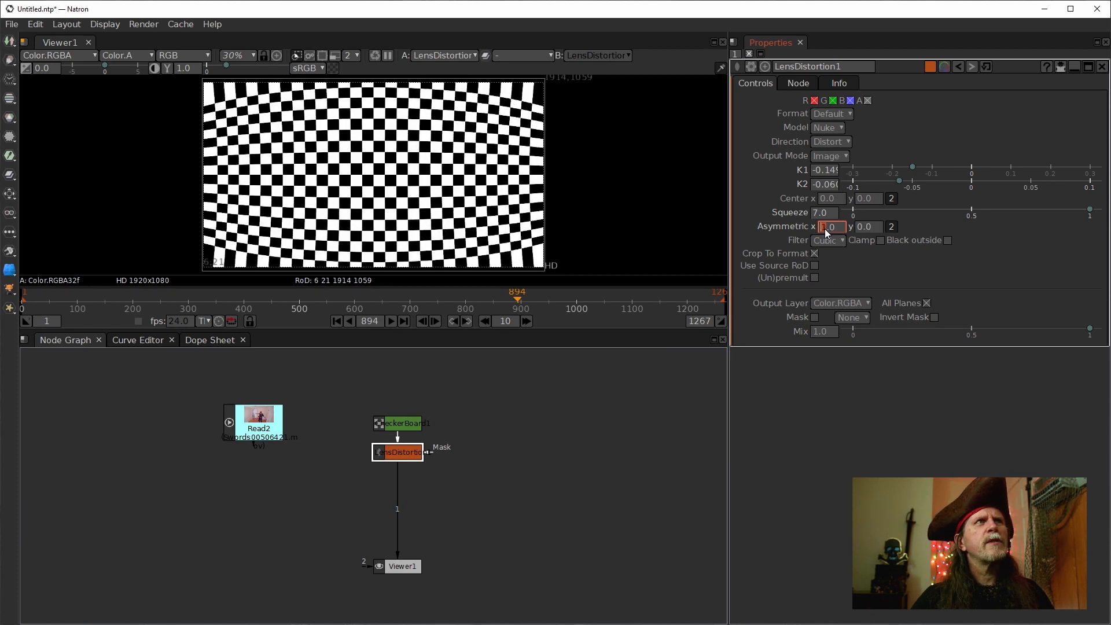
# Raise the LensDistortion node's Asymmetric y value to 1.0.
pyautogui.click(860, 227)
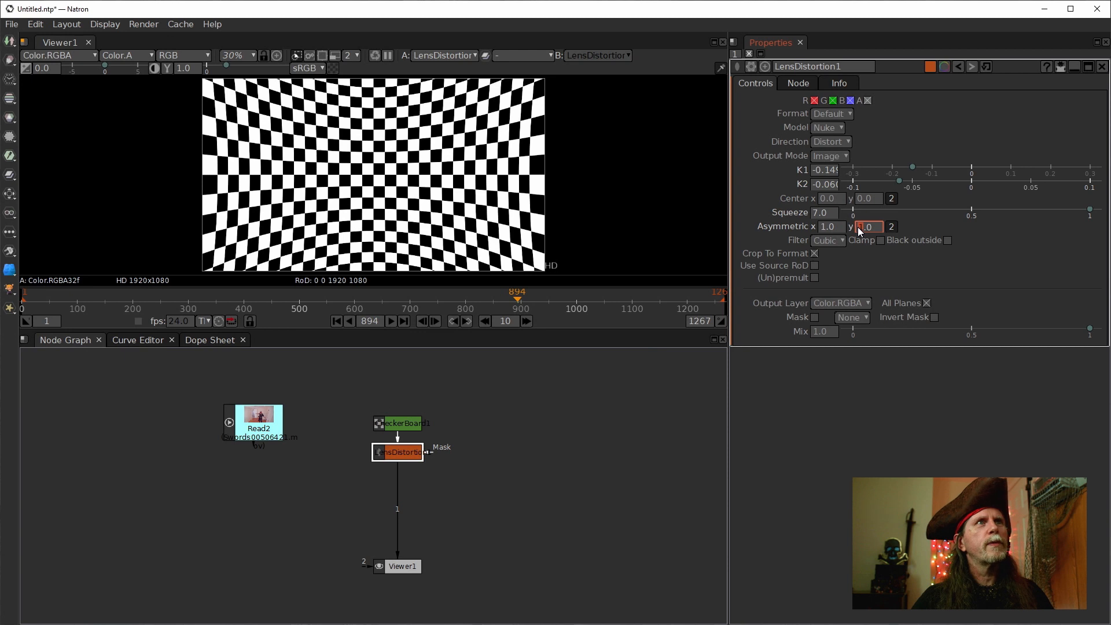
pyautogui.press('Down')
pyautogui.press('Up')
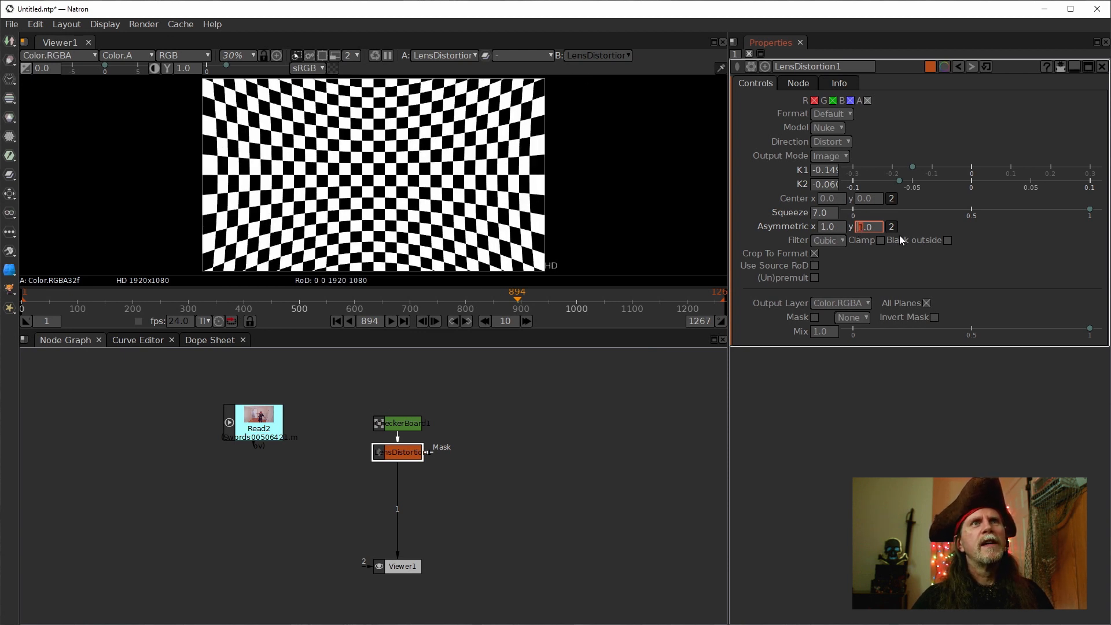
# Return both the Asymmetric x and y values of the LensDistortion node to 0.0.
pyautogui.click(822, 227)
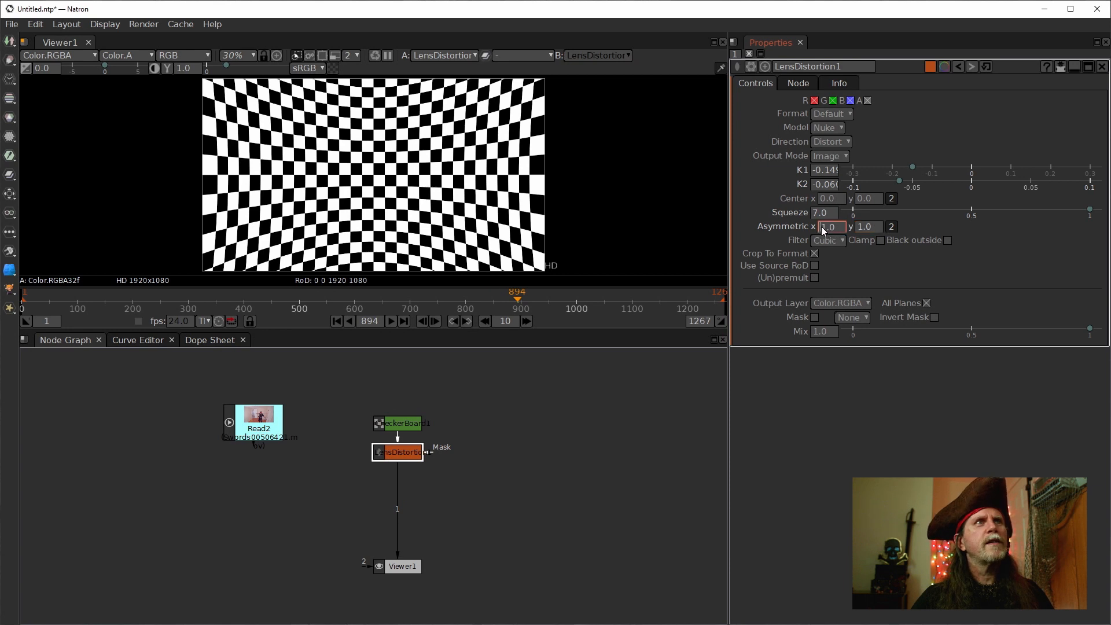
pyautogui.scroll(-1, 822, 227)
pyautogui.click(856, 227)
pyautogui.scroll(-1, 856, 227)
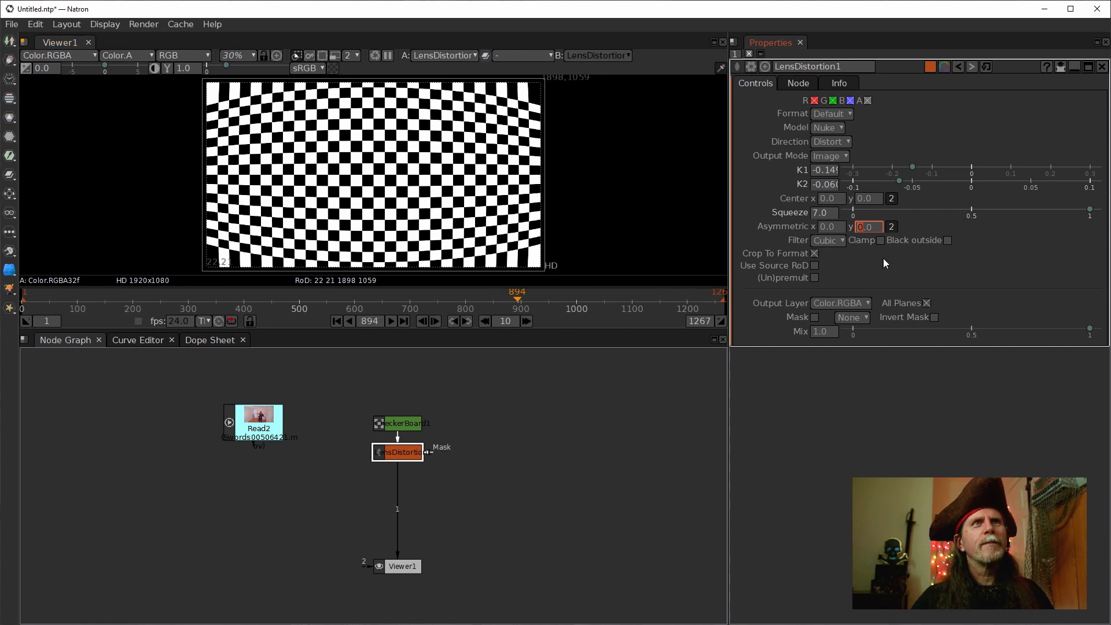
# Lower the LensDistortion node's Squeeze value to 6.0.
pyautogui.click(814, 214)
pyautogui.scroll(3, 814, 213)
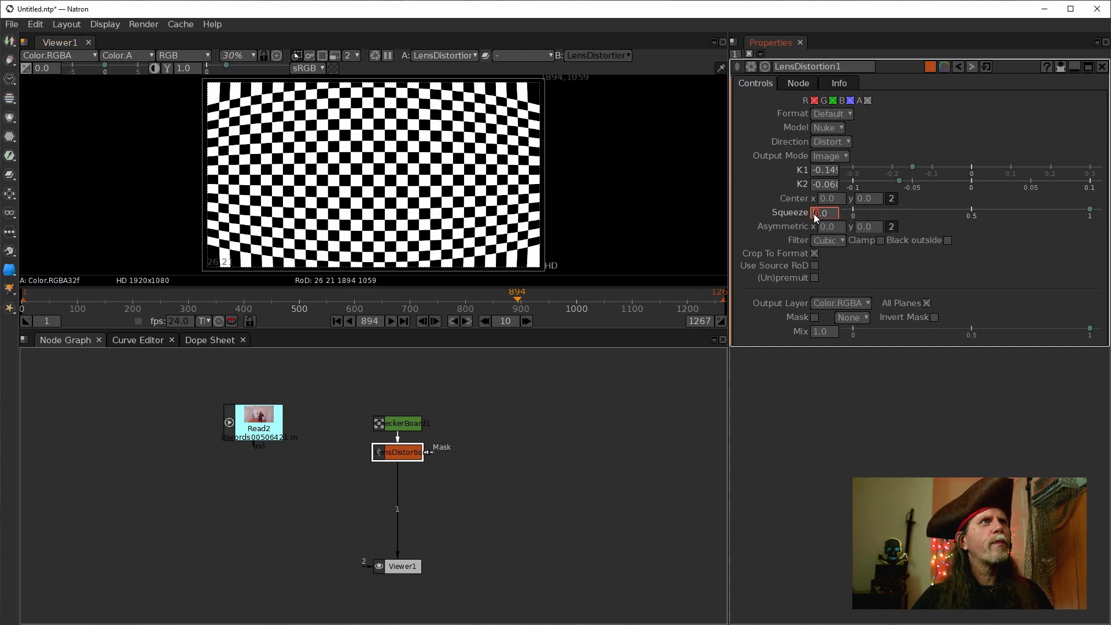
pyautogui.scroll(-1, 814, 213)
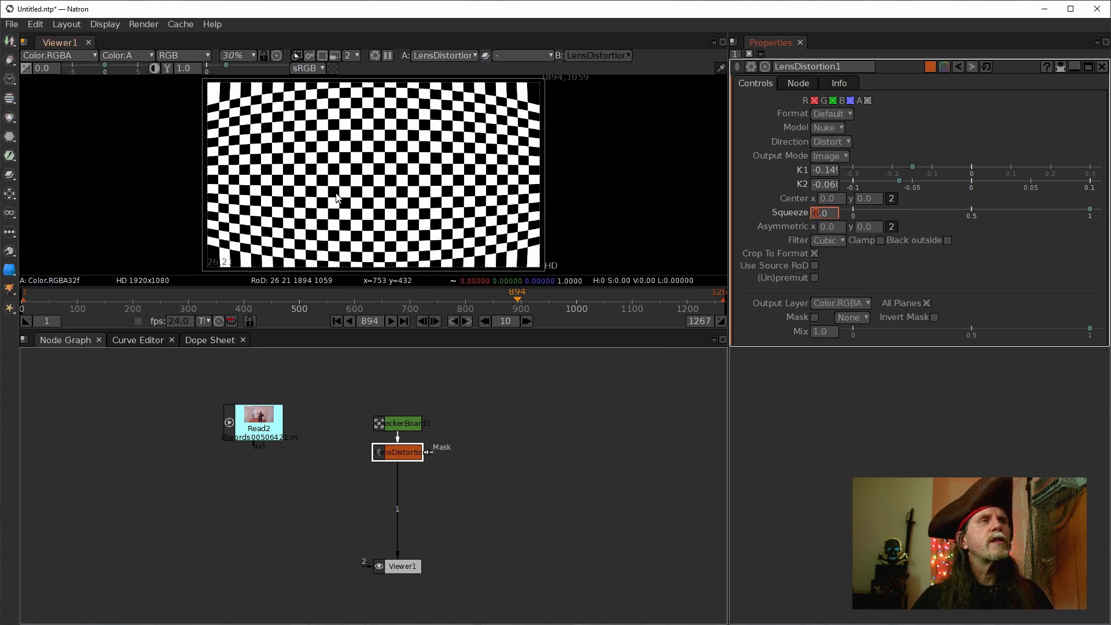
# Add a Transform node after LensDistortion1 and set its Scale to 1.2 so the checkerboard fills the frame.
pyautogui.click(396, 451)
pyautogui.press('t')
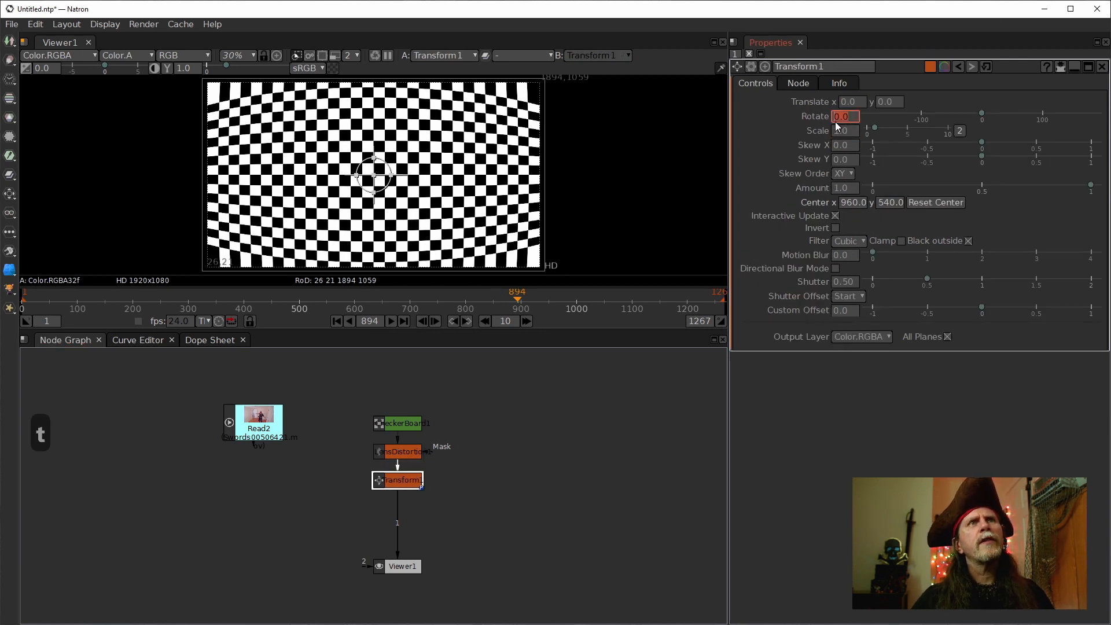
pyautogui.press('Up')
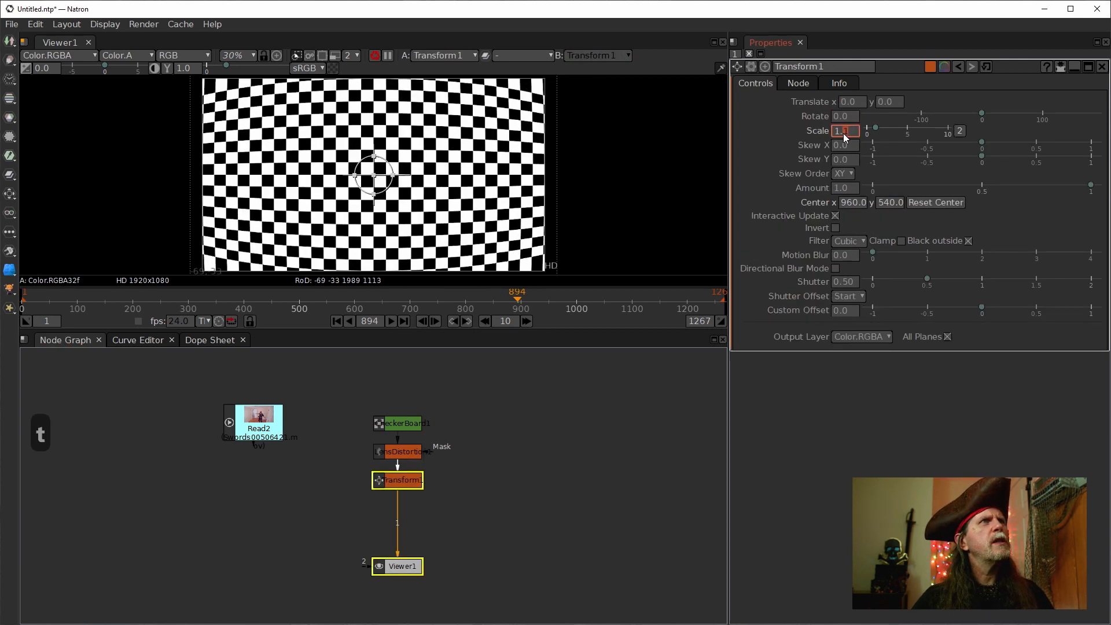
pyautogui.press('Up')
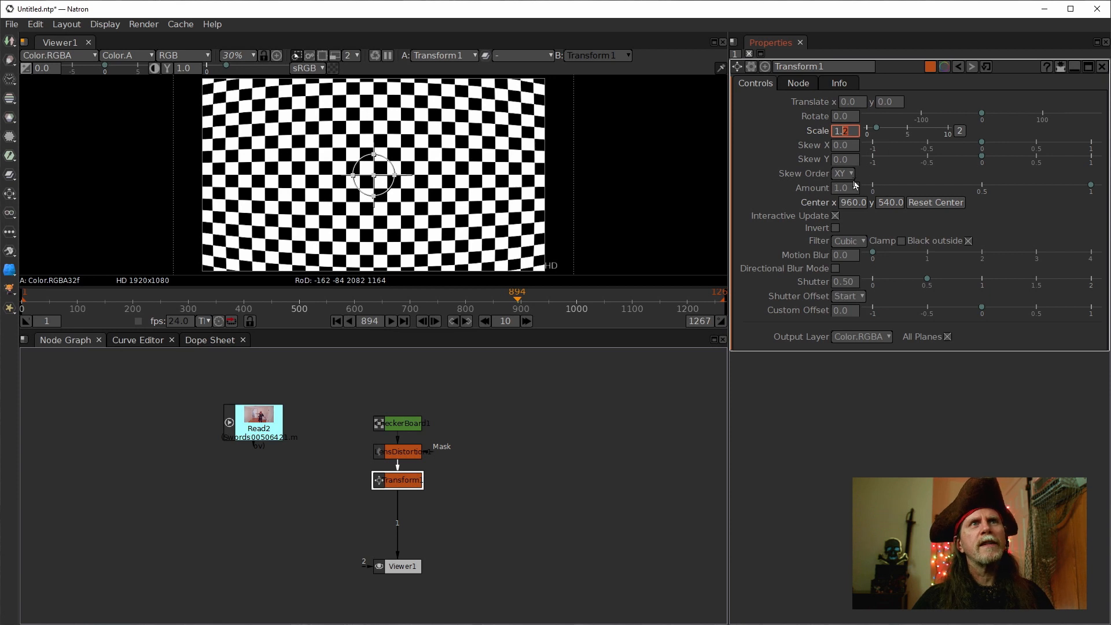
# Reopen the LensDistortion1 settings, keep Center x at 0 and restore Squeeze to 1.0.
pyautogui.click(406, 456)
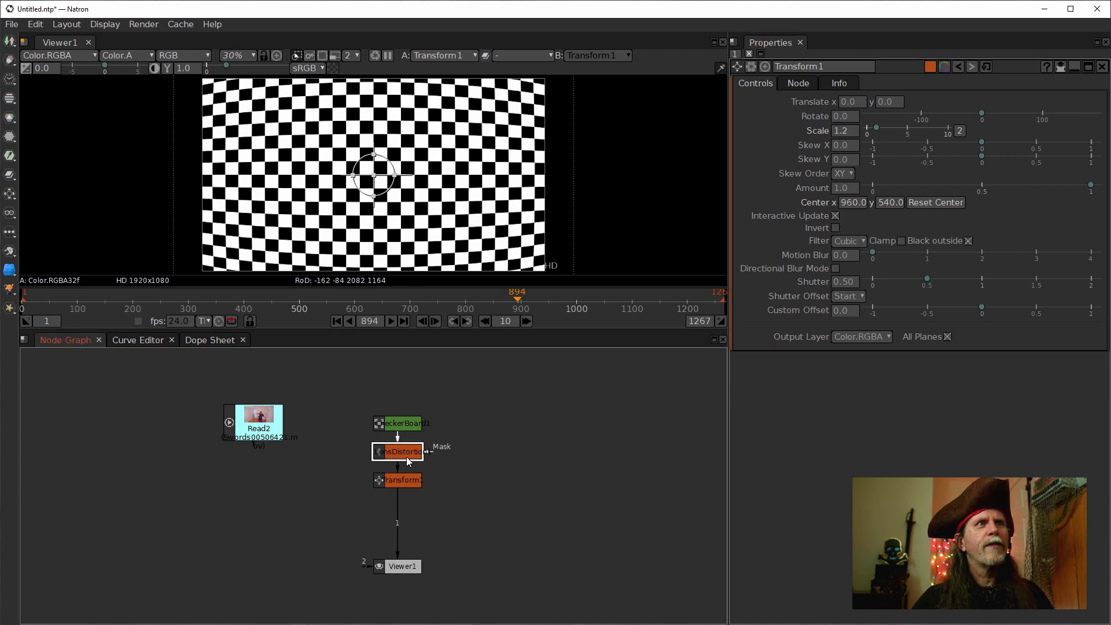
pyautogui.doubleClick(409, 460)
pyautogui.click(830, 199)
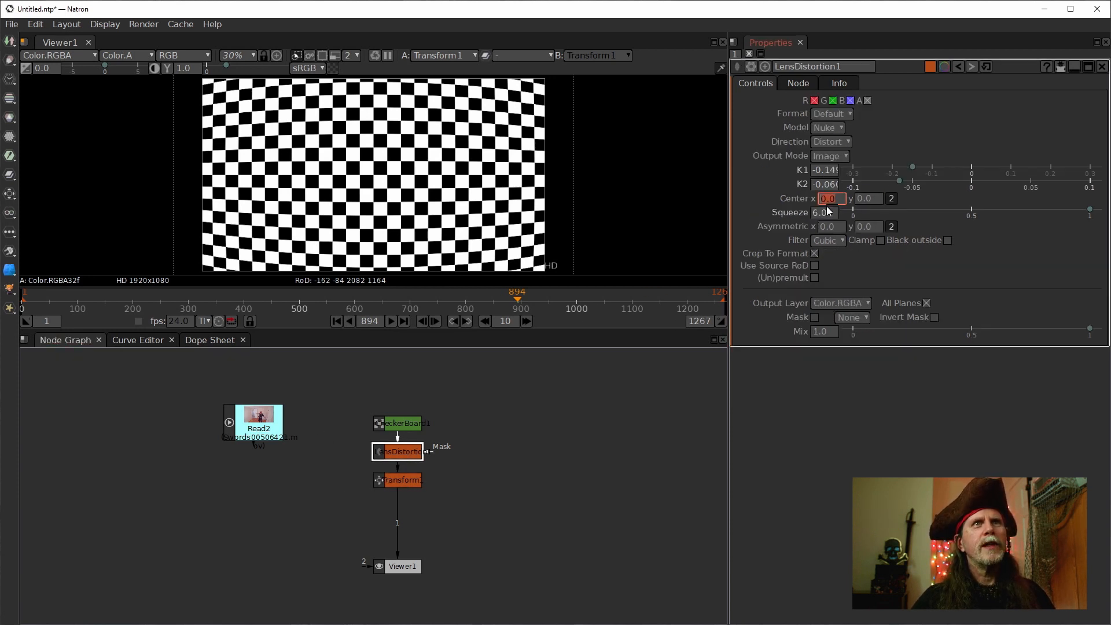
pyautogui.write('0')
pyautogui.press('Return')
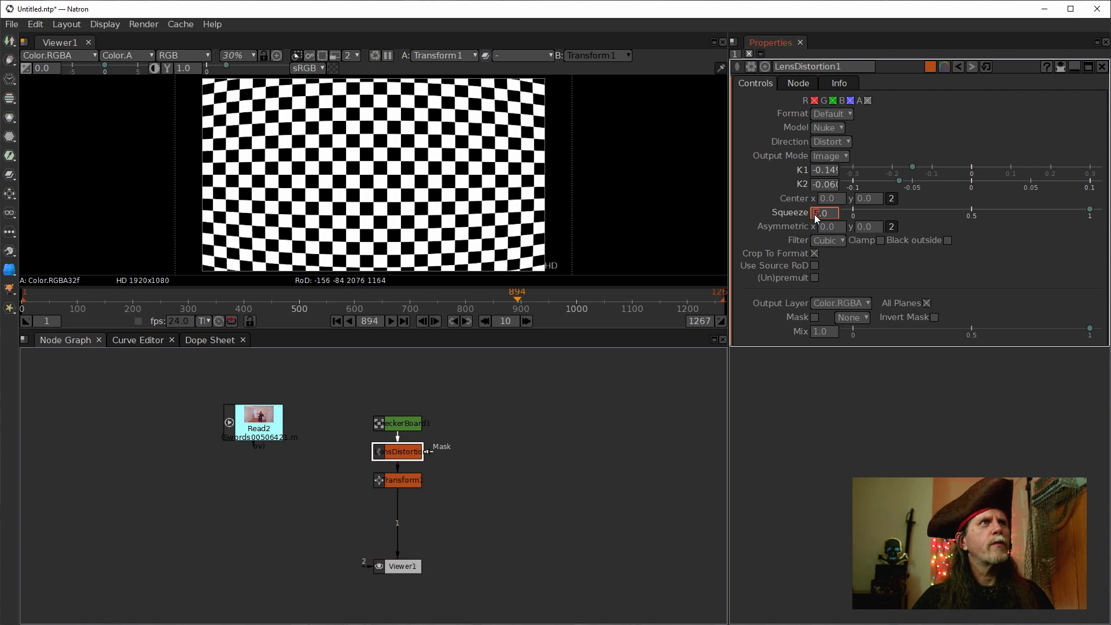
pyautogui.hotkey('ctrl', 'z')
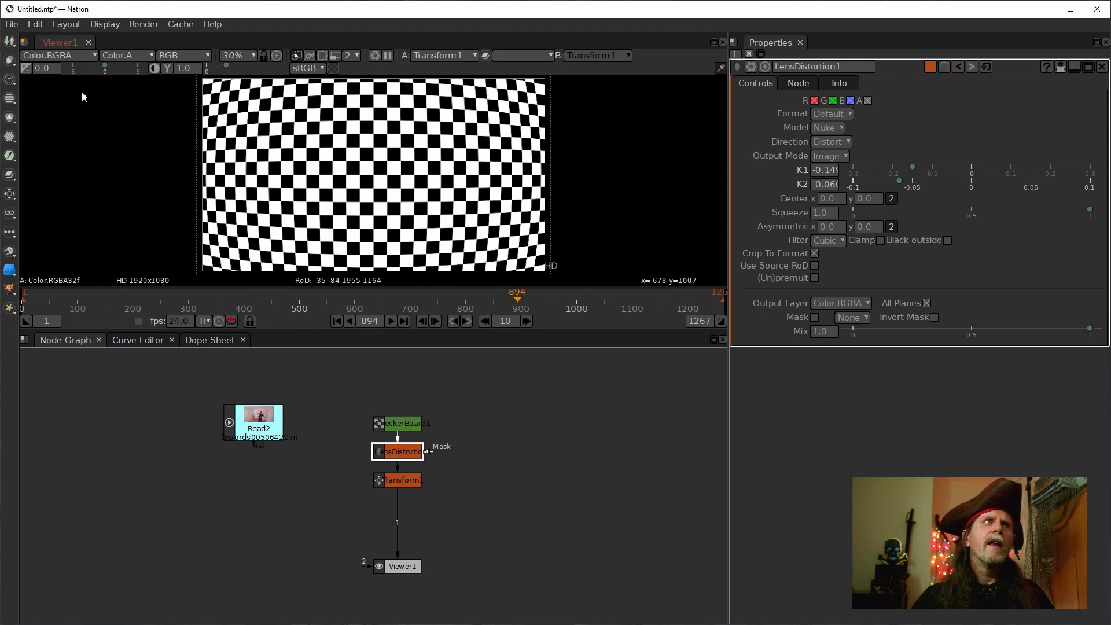
# Insert a second LensDistortion node between Transform1 and Viewer1.
pyautogui.click(398, 480)
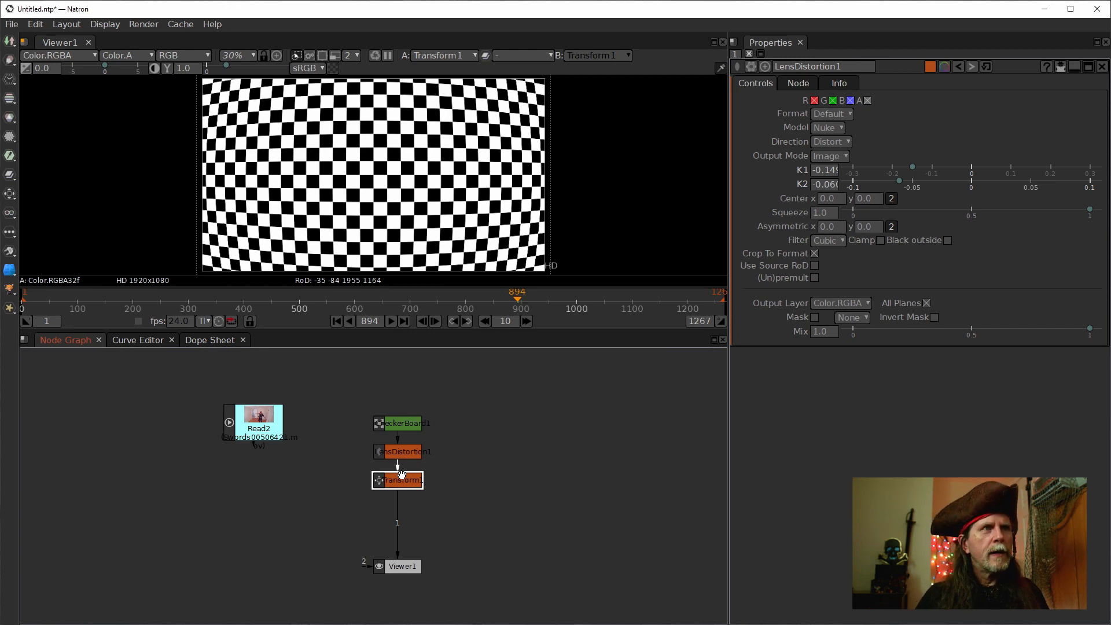
pyautogui.press('Tab')
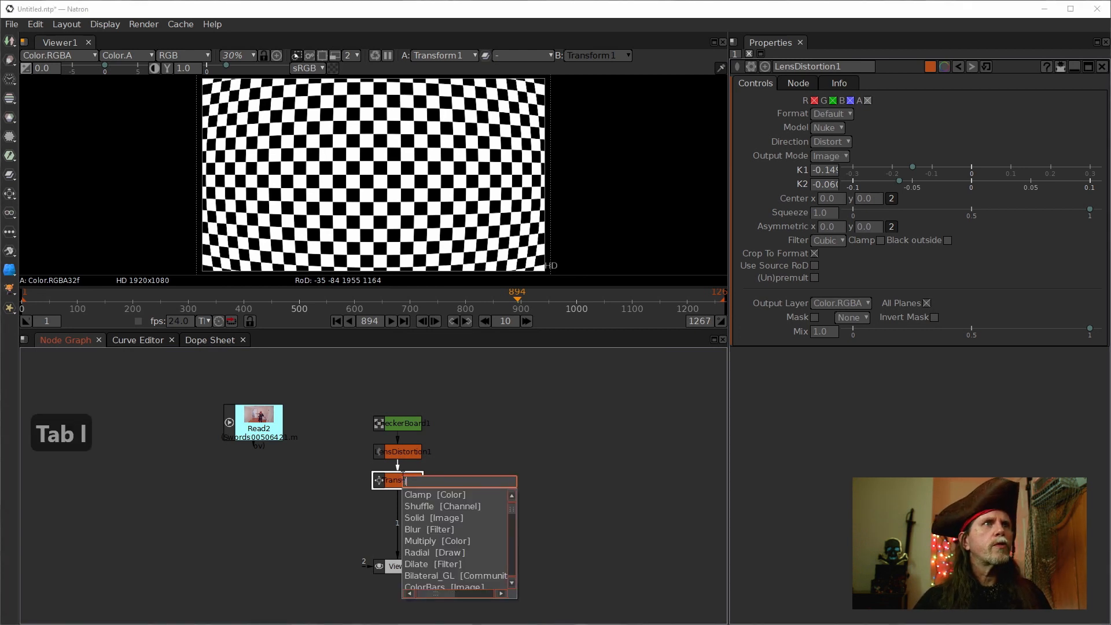
pyautogui.write('llen')
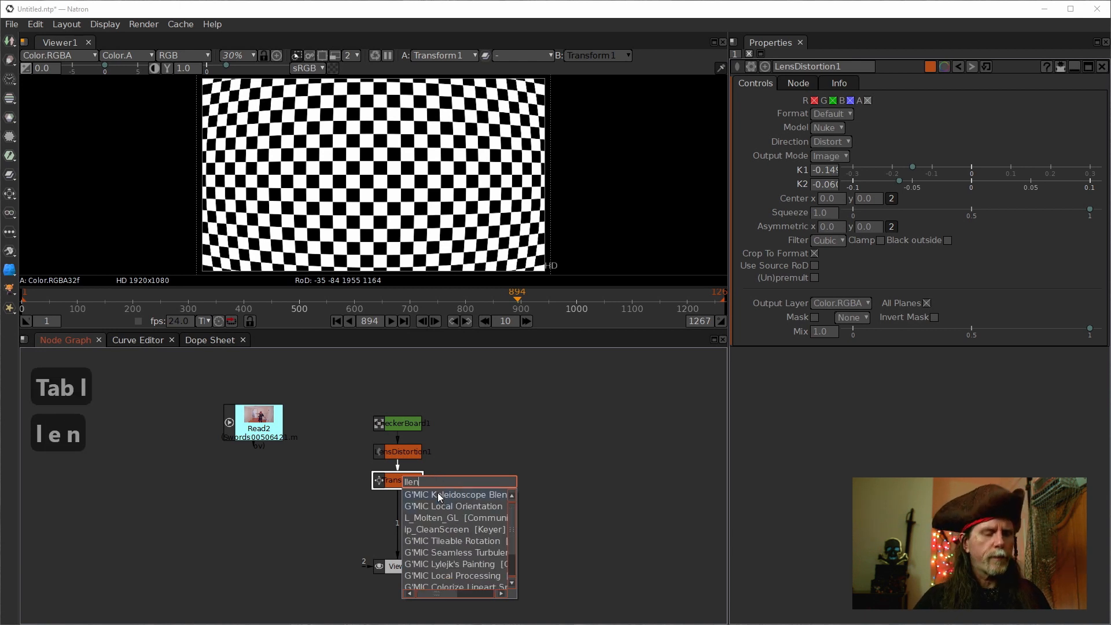
pyautogui.write('n')
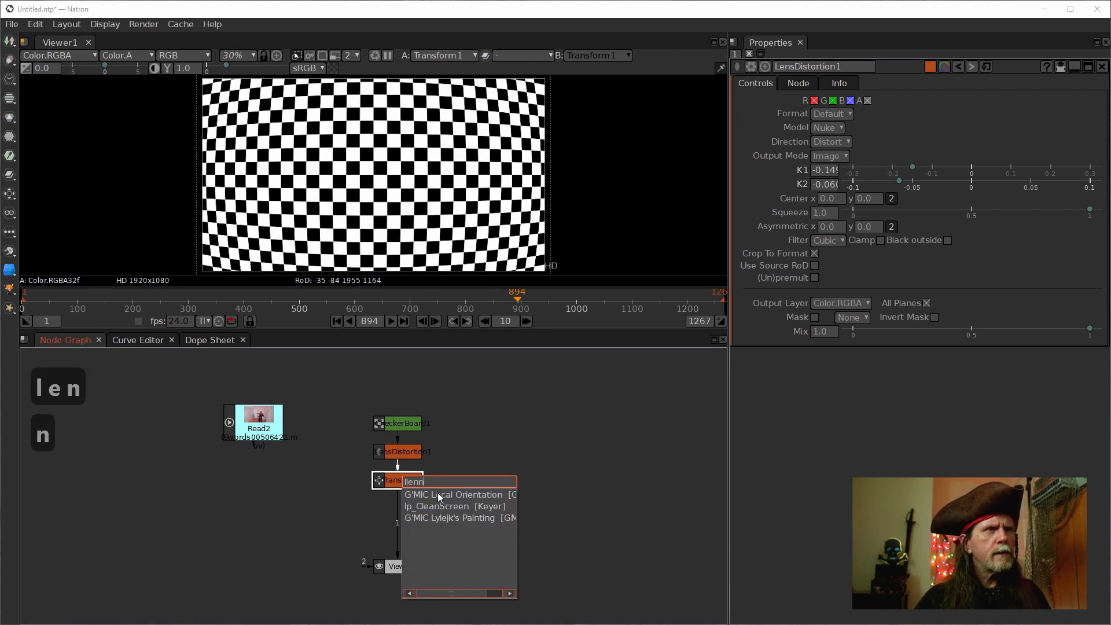
pyautogui.press('BackSpace')
pyautogui.press('BackSpace')
pyautogui.press('BackSpace')
pyautogui.press('BackSpace')
pyautogui.write('e')
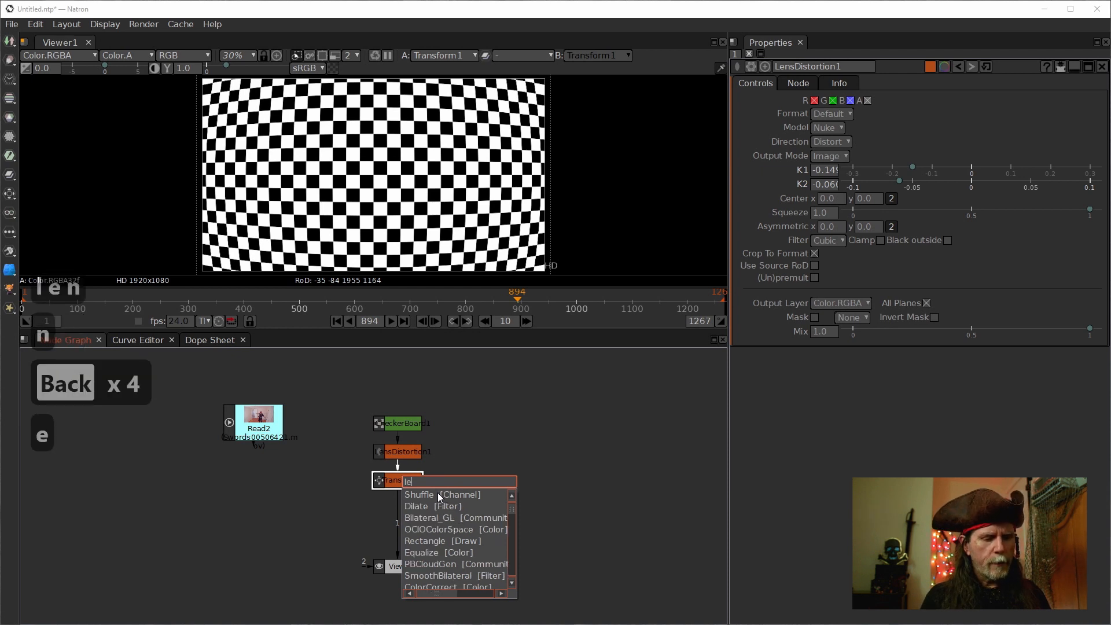
pyautogui.write('ns')
pyautogui.press('Return')
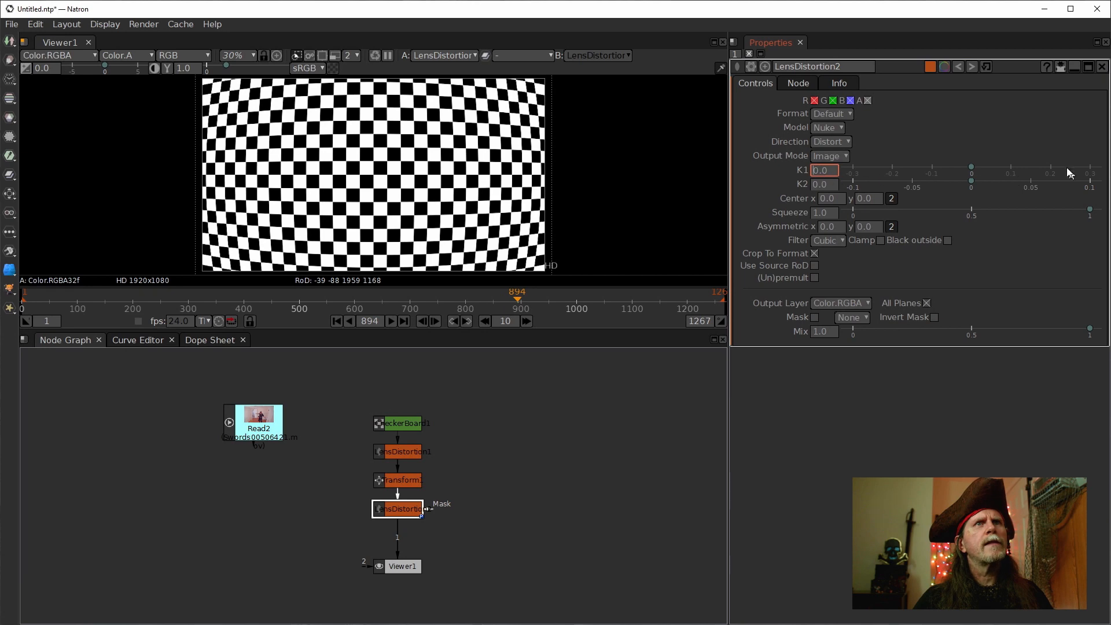
# Raise LensDistortion2's K1 to about 0.116 to straighten the checkerboard, and inspect the lines up close.
pyautogui.moveTo(972, 168); pyautogui.dragTo(1017, 169)
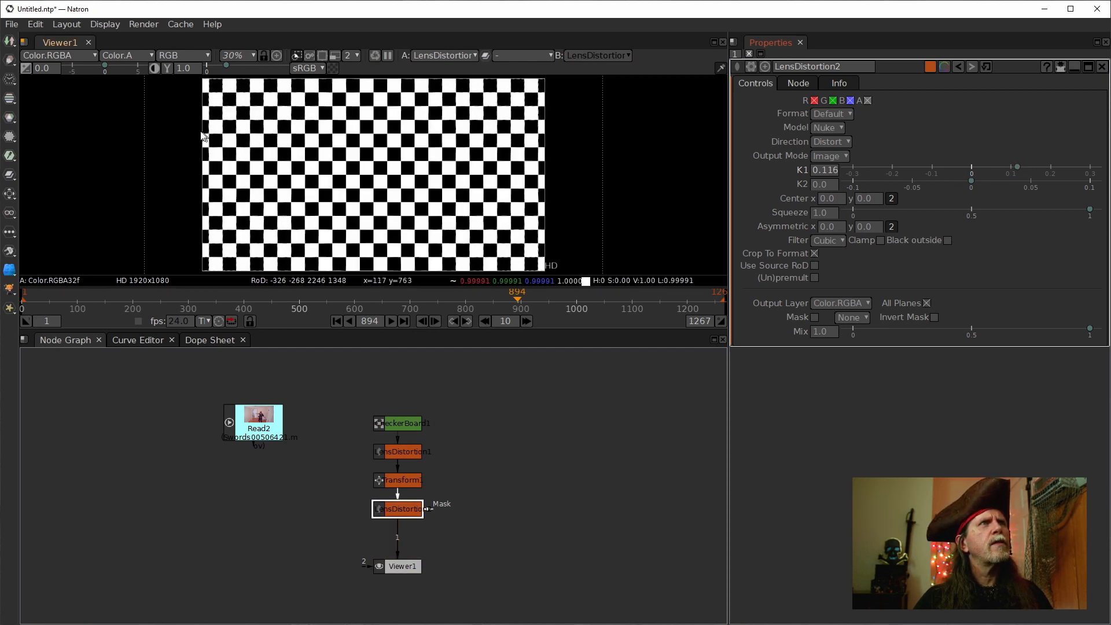
pyautogui.scroll(3, 298, 141)
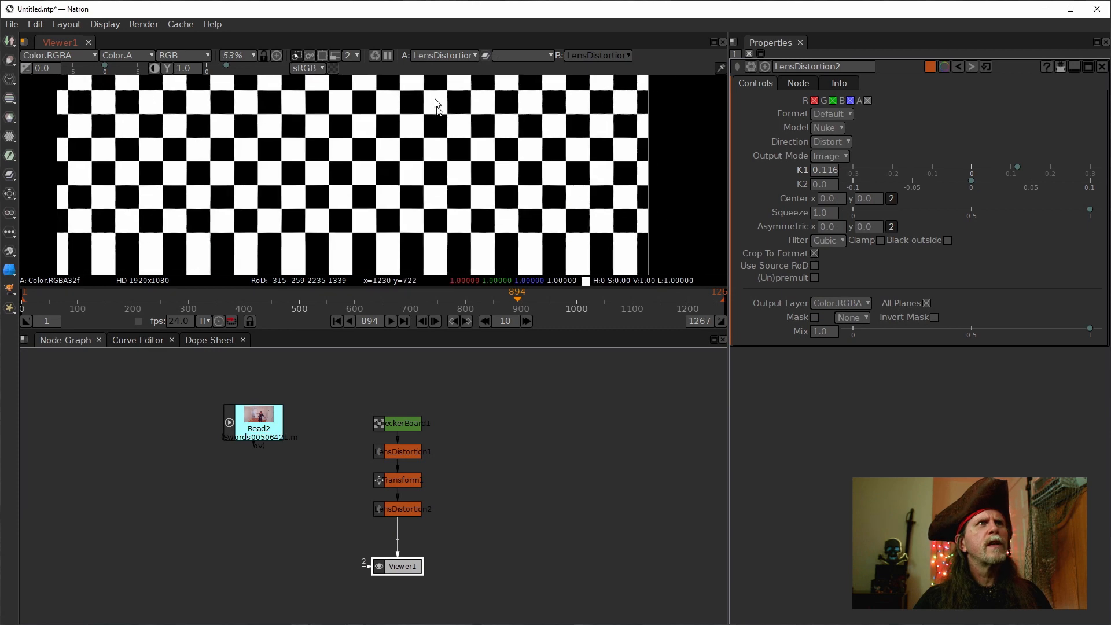
pyautogui.scroll(-3, 431, 93)
pyautogui.moveTo(408, 195); pyautogui.dragTo(393, 212)
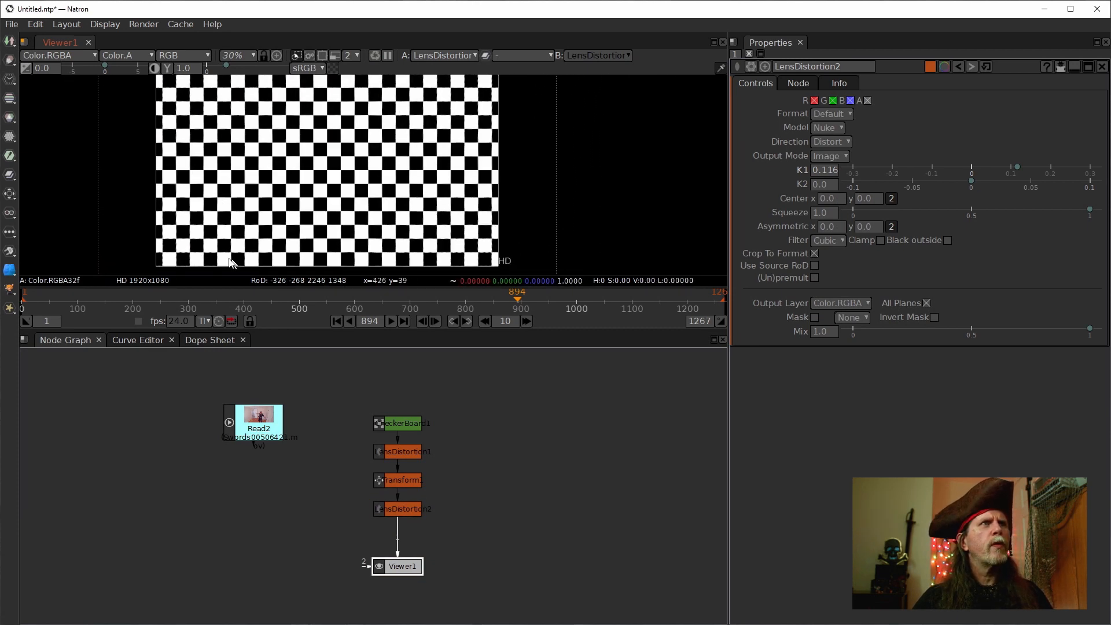
# Try strong K2 values such as -1.0, 1.0 and 1.9 on LensDistortion2, and reset K2 to its default.
pyautogui.click(825, 185)
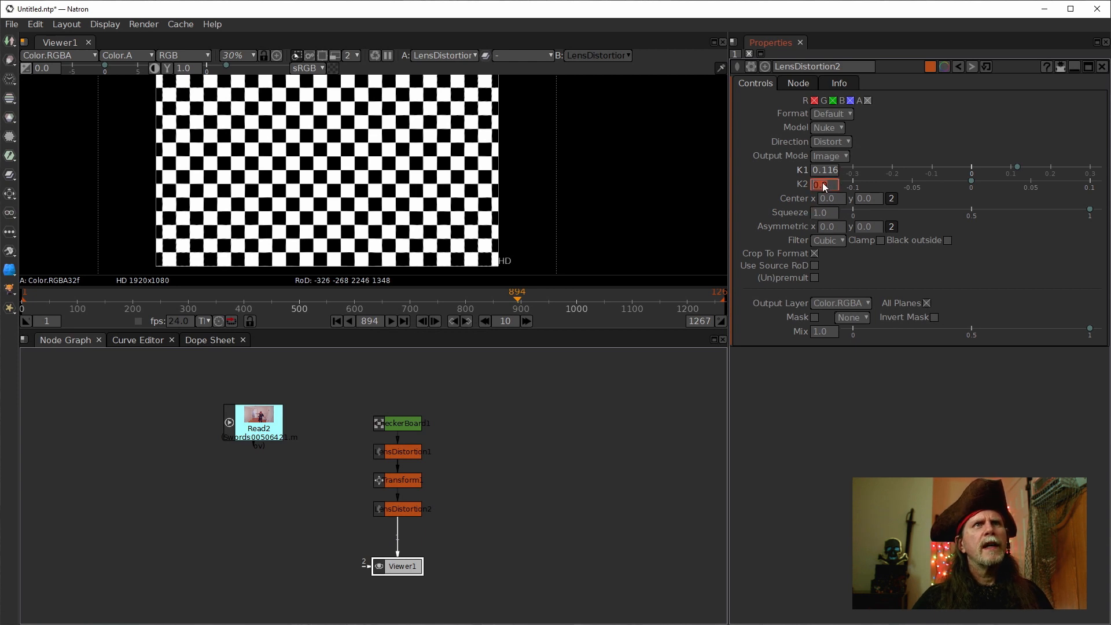
pyautogui.scroll(2, 815, 185)
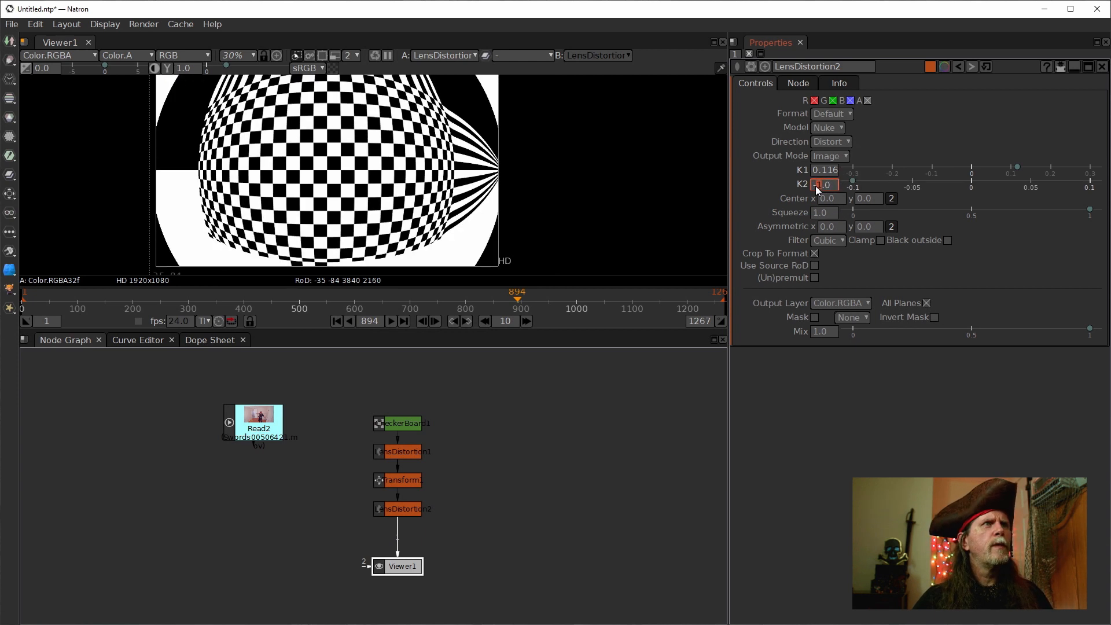
pyautogui.scroll(-2, 815, 186)
pyautogui.scroll(1, 815, 186)
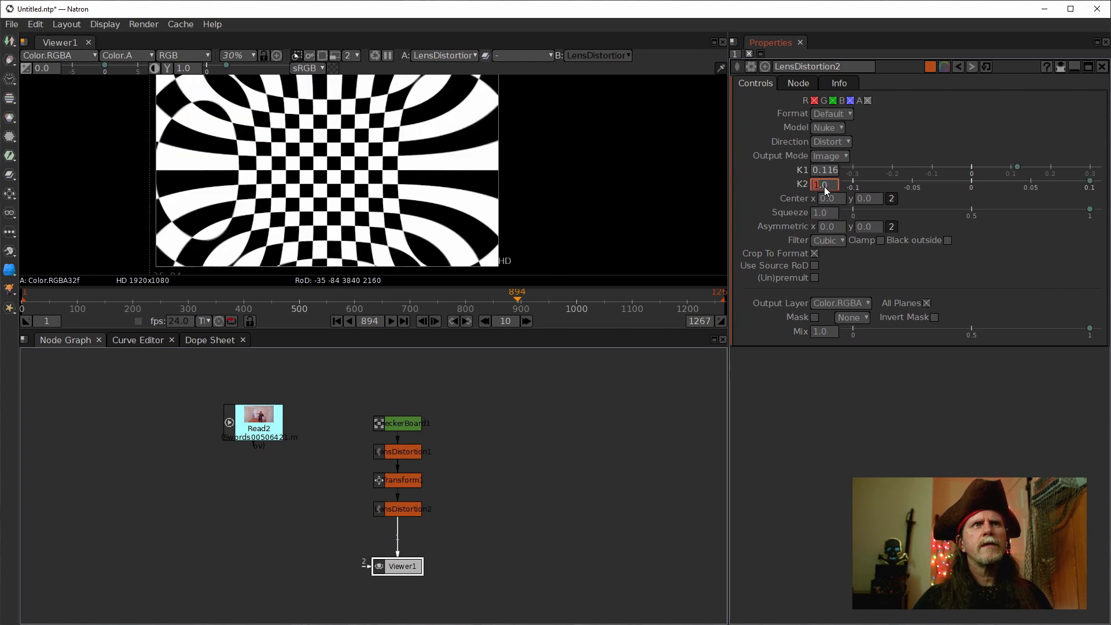
pyautogui.scroll(-1, 824, 186)
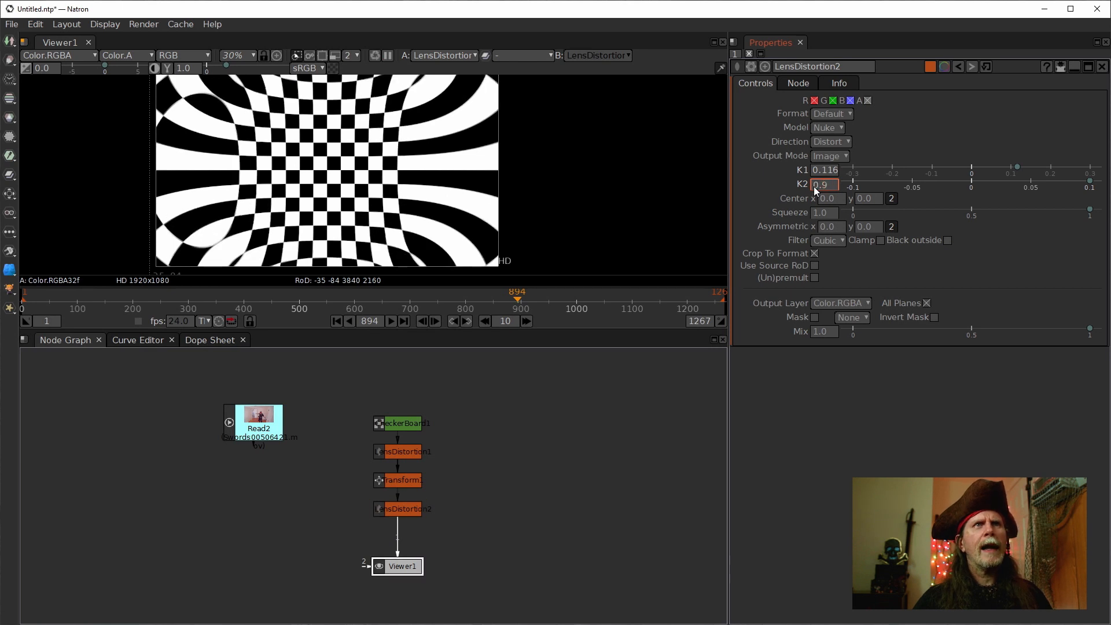
pyautogui.scroll(-1, 814, 186)
pyautogui.scroll(2, 814, 187)
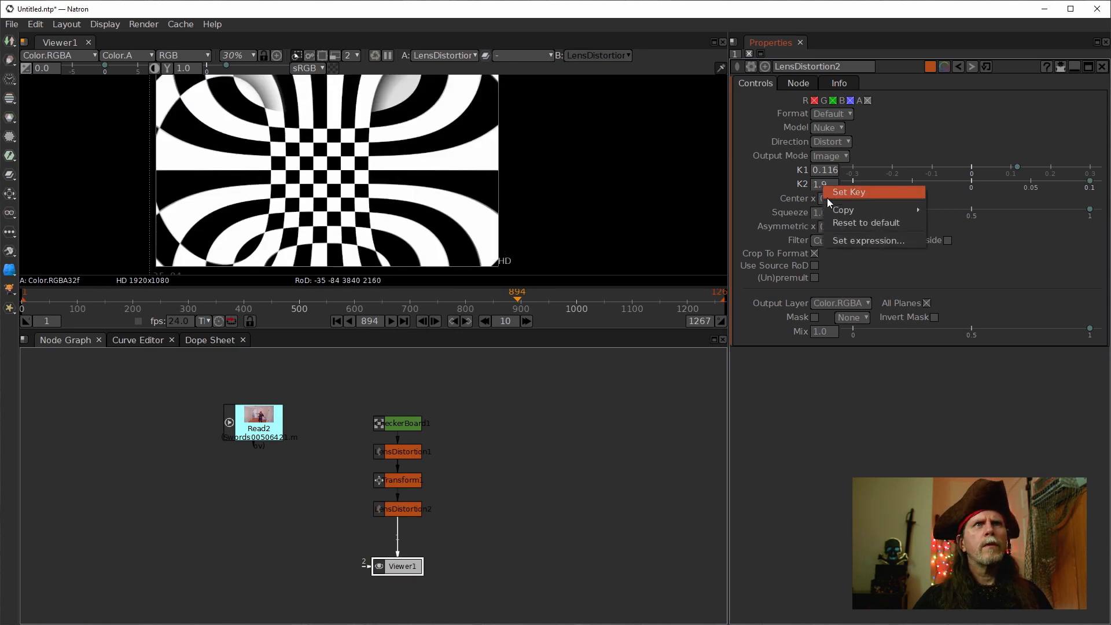
pyautogui.click(856, 224)
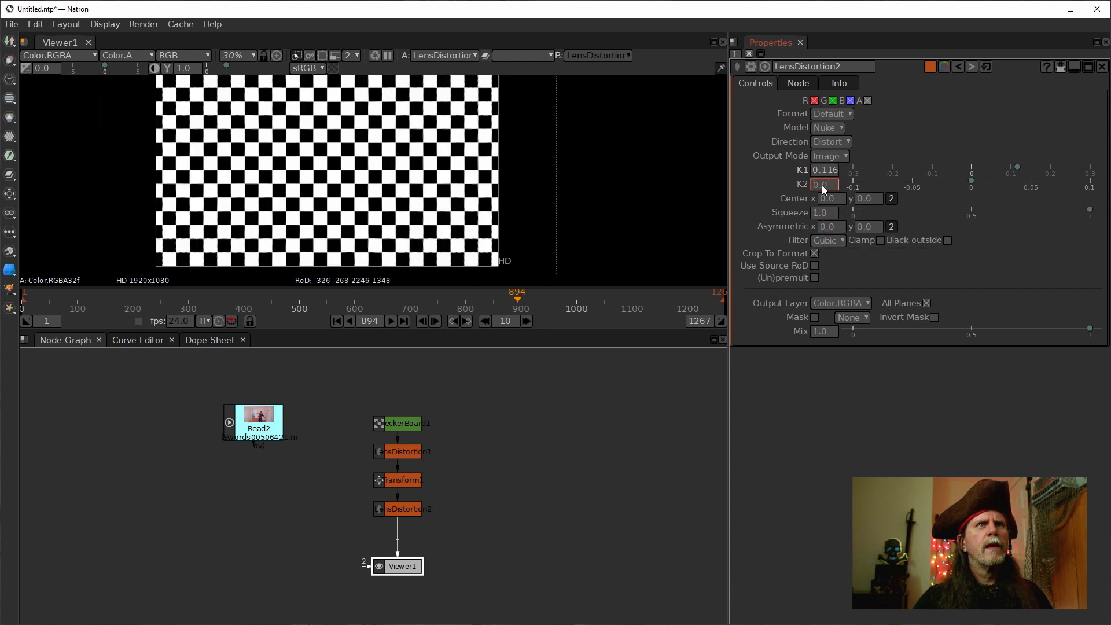
pyautogui.scroll(1, 822, 185)
pyautogui.scroll(-1, 822, 186)
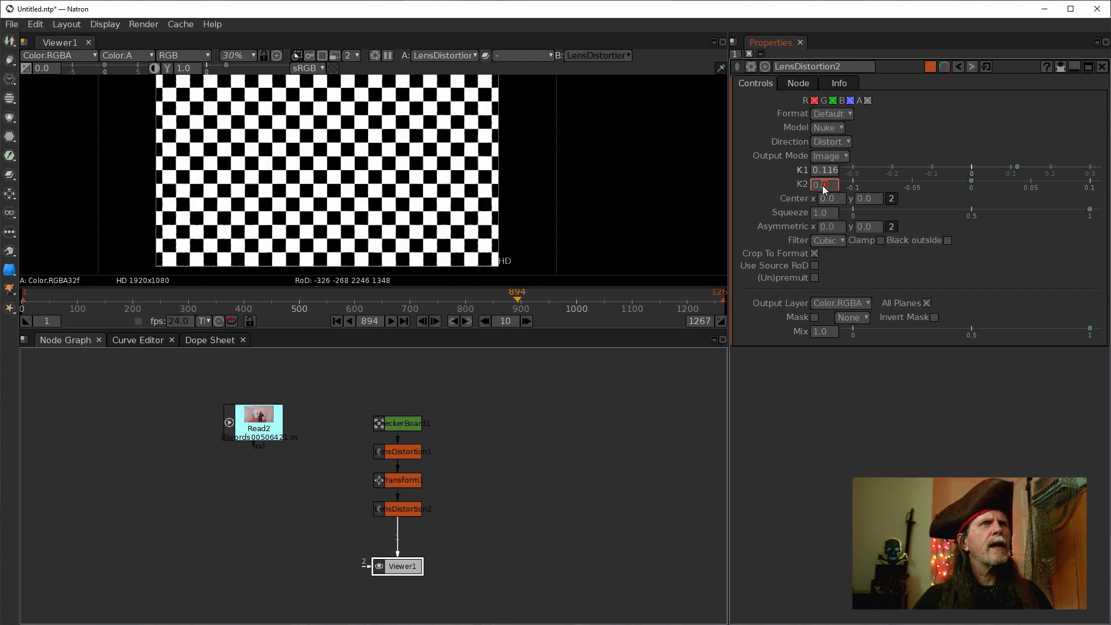
# Try slightly negative K2 and K1 values on LensDistortion2, with K1 about -0.05, and reset both to their defaults.
pyautogui.click(973, 181)
pyautogui.moveTo(973, 181); pyautogui.dragTo(951, 168)
pyautogui.click(813, 186)
pyautogui.rightClick(822, 183)
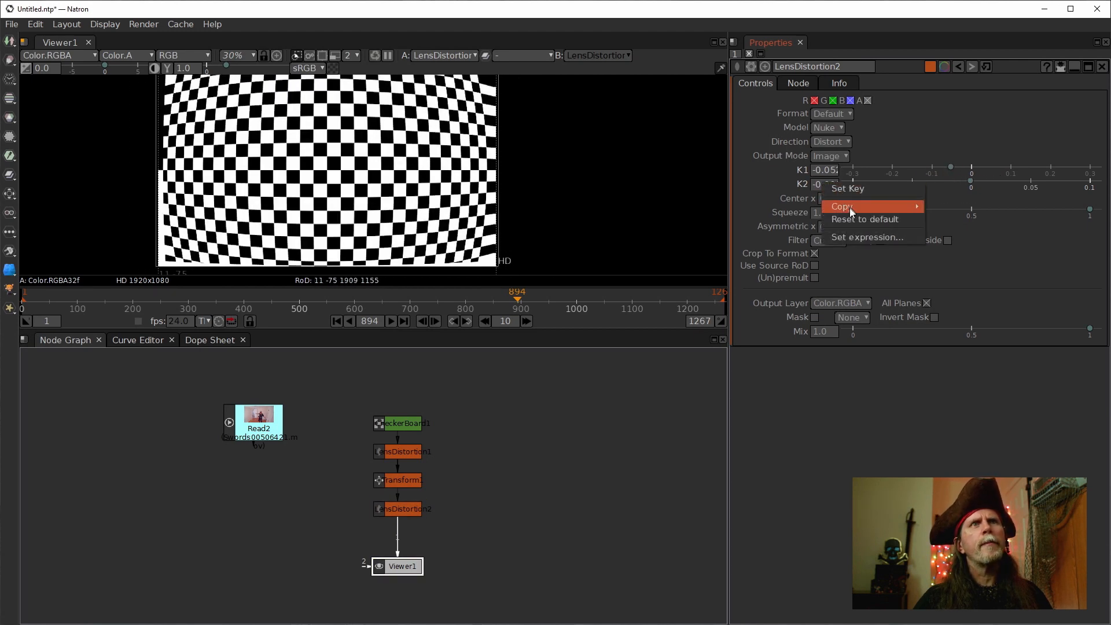
pyautogui.click(850, 218)
pyautogui.rightClick(827, 169)
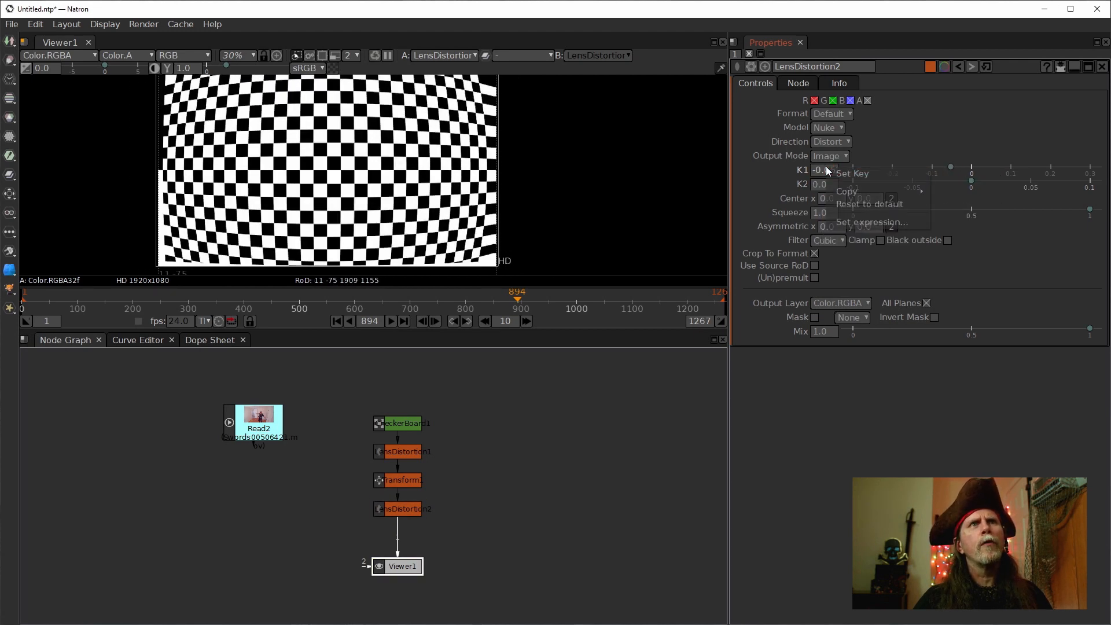
pyautogui.click(844, 202)
# Try K1 at 0.30 on LensDistortion2, bring it back to about 0.122, and nudge K2 slightly below zero.
pyautogui.moveTo(977, 169); pyautogui.dragTo(1090, 167)
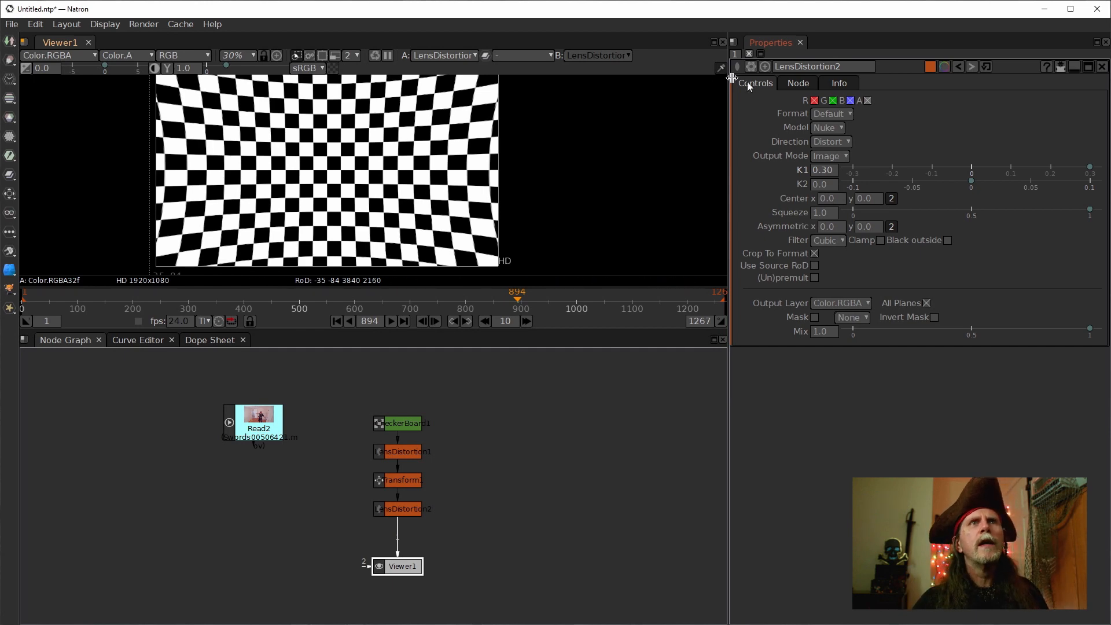
pyautogui.moveTo(1088, 169); pyautogui.dragTo(1020, 167)
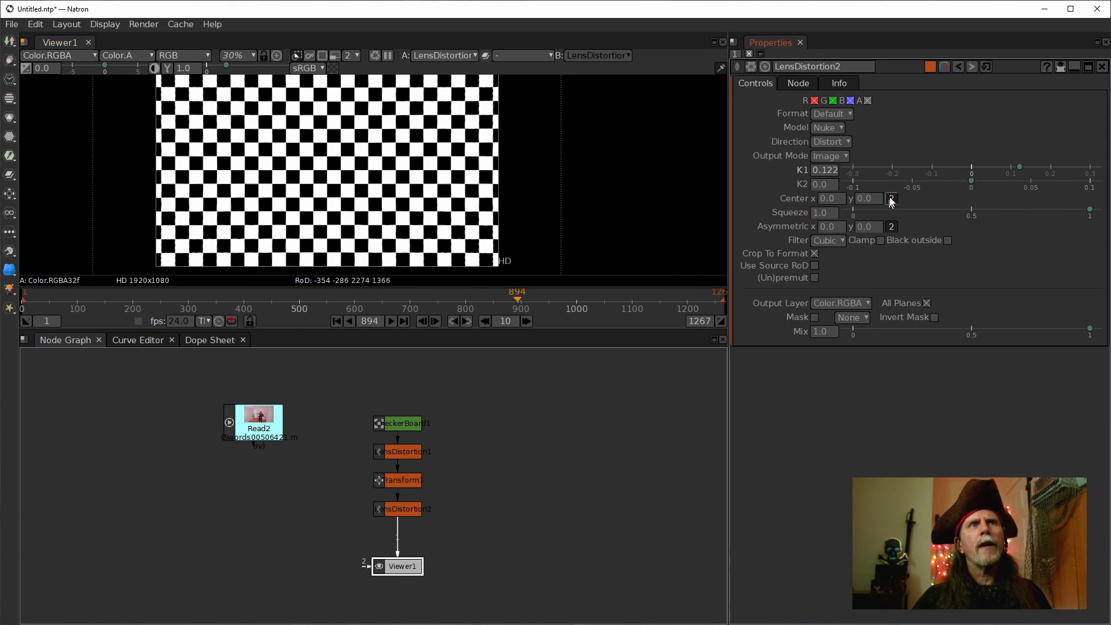
pyautogui.moveTo(971, 182); pyautogui.dragTo(968, 183)
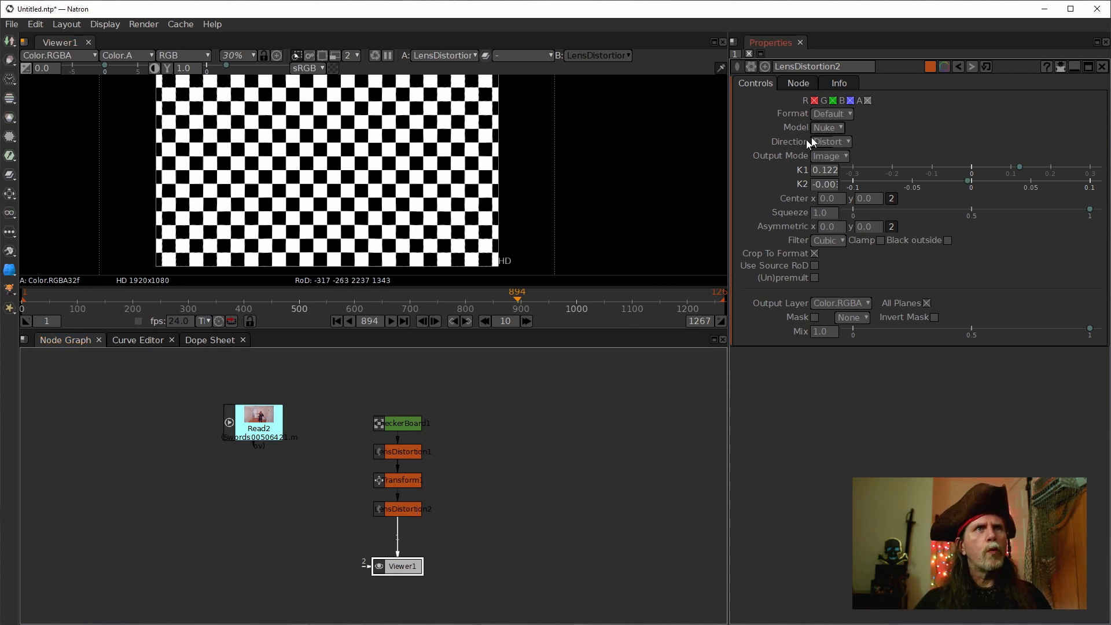
pyautogui.moveTo(836, 127)
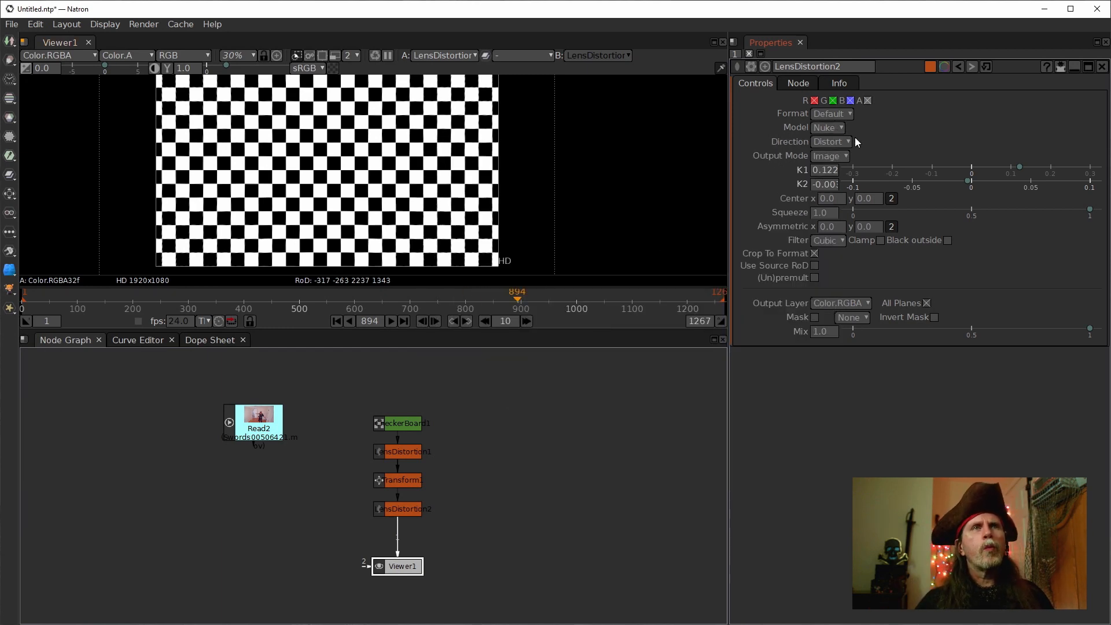
# Switch LensDistortion2 to the PFBarrel model and try C3 at about -0.25, C5 at about -0.01 and Squeeze at 1.44.
pyautogui.click(828, 127)
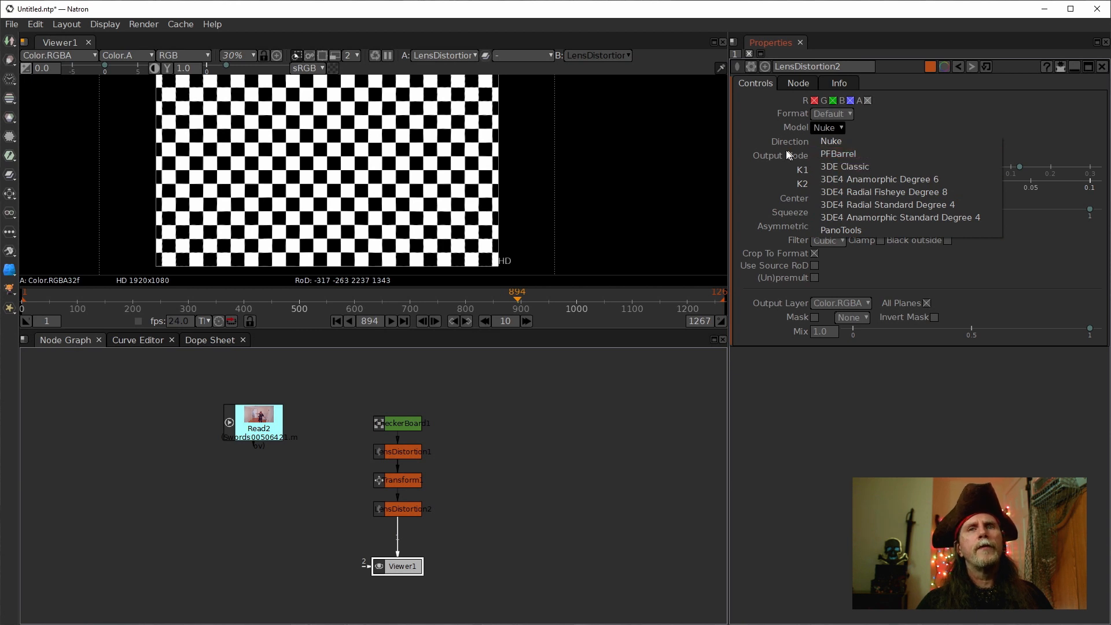
pyautogui.click(838, 154)
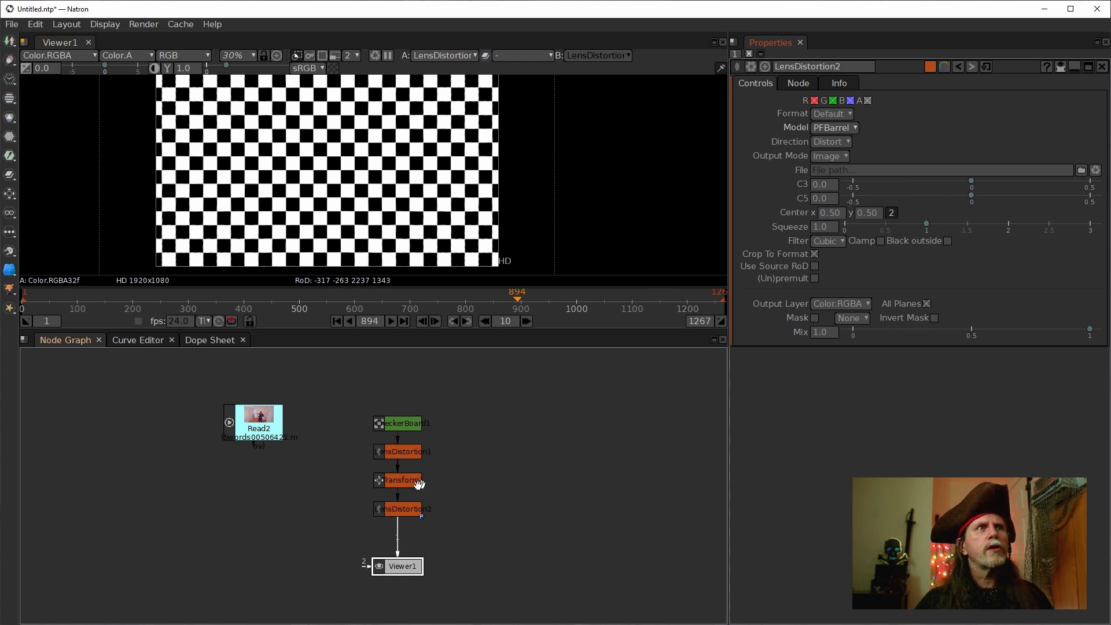
pyautogui.press('space')
pyautogui.press('space')
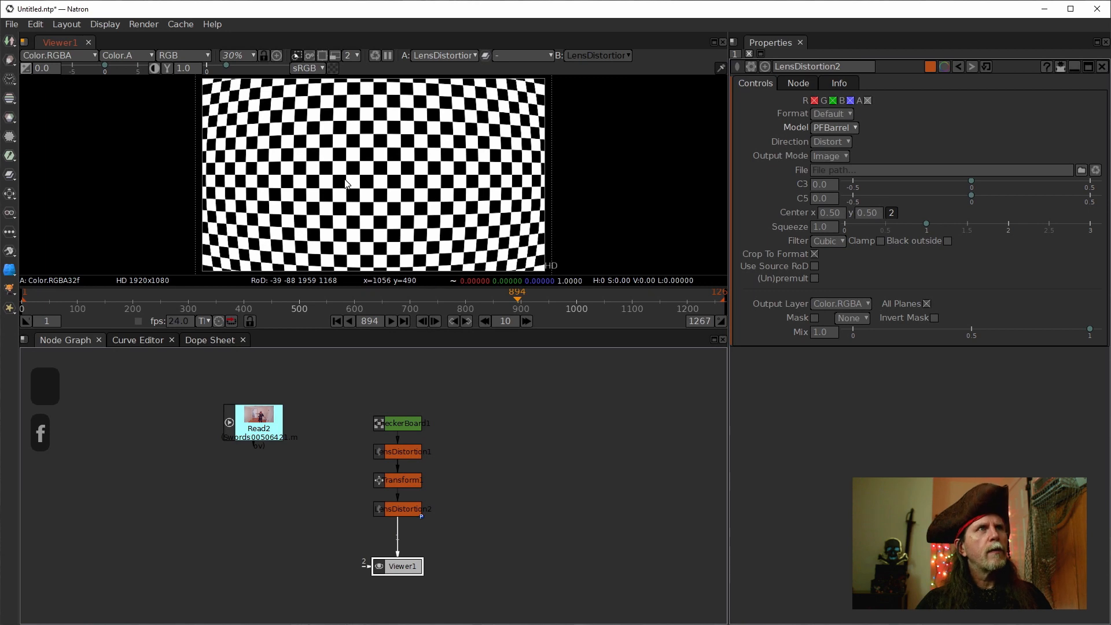
pyautogui.press('space')
pyautogui.press('space')
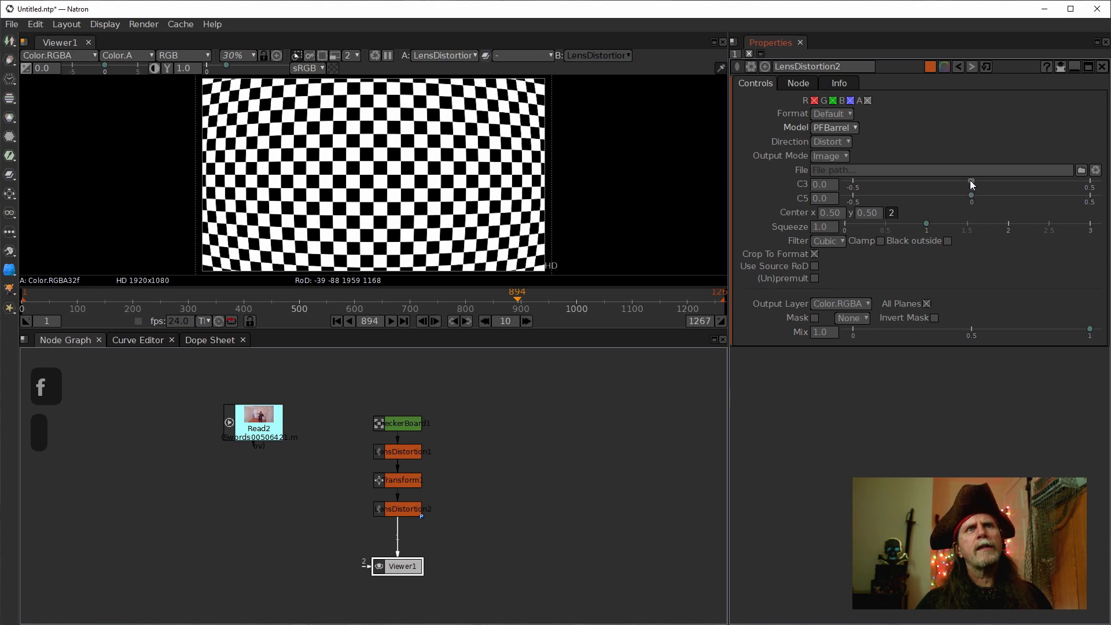
pyautogui.moveTo(971, 181)
pyautogui.mouseDown()
pyautogui.moveTo(947, 180)
pyautogui.moveTo(1007, 180)
pyautogui.moveTo(908, 183)
pyautogui.moveTo(988, 194)
pyautogui.moveTo(969, 196)
pyautogui.mouseUp()
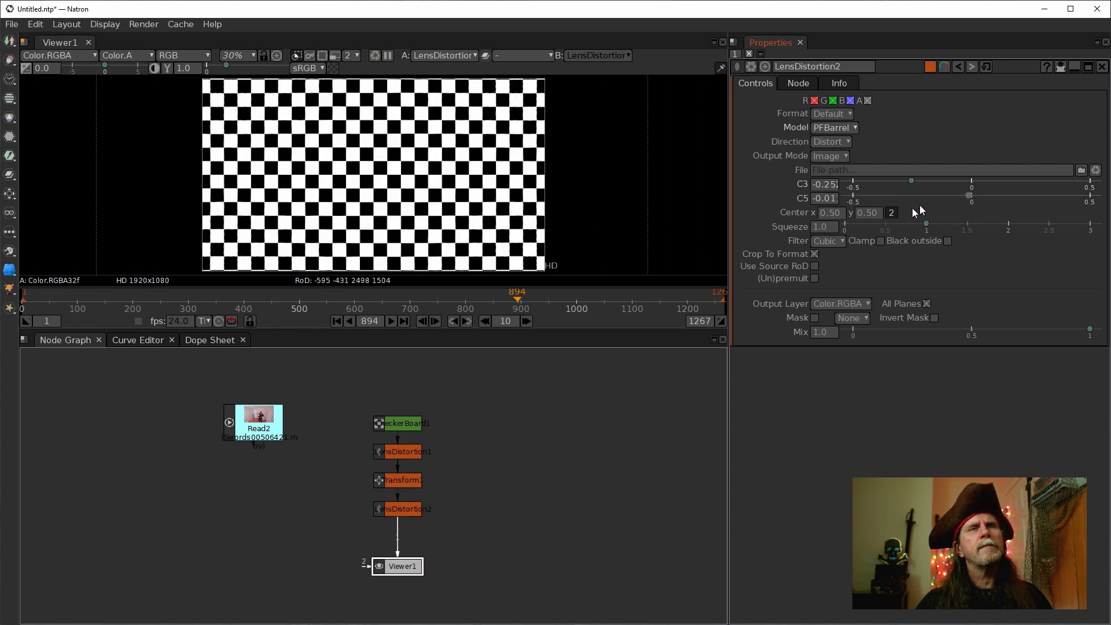
pyautogui.moveTo(925, 224); pyautogui.dragTo(963, 223)
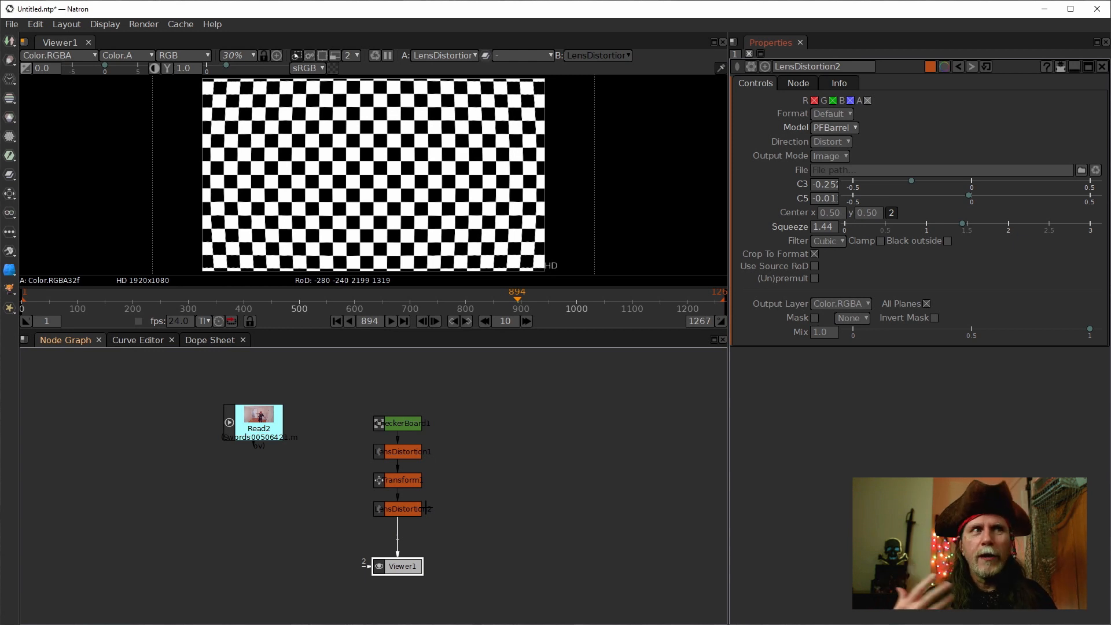
# Move Viewer1 further below LensDistortion2, and switch LensDistortion2 to the 3DE Classic model with a focal length of .65 cm.
pyautogui.moveTo(400, 566); pyautogui.dragTo(400, 592)
pyautogui.click(399, 503)
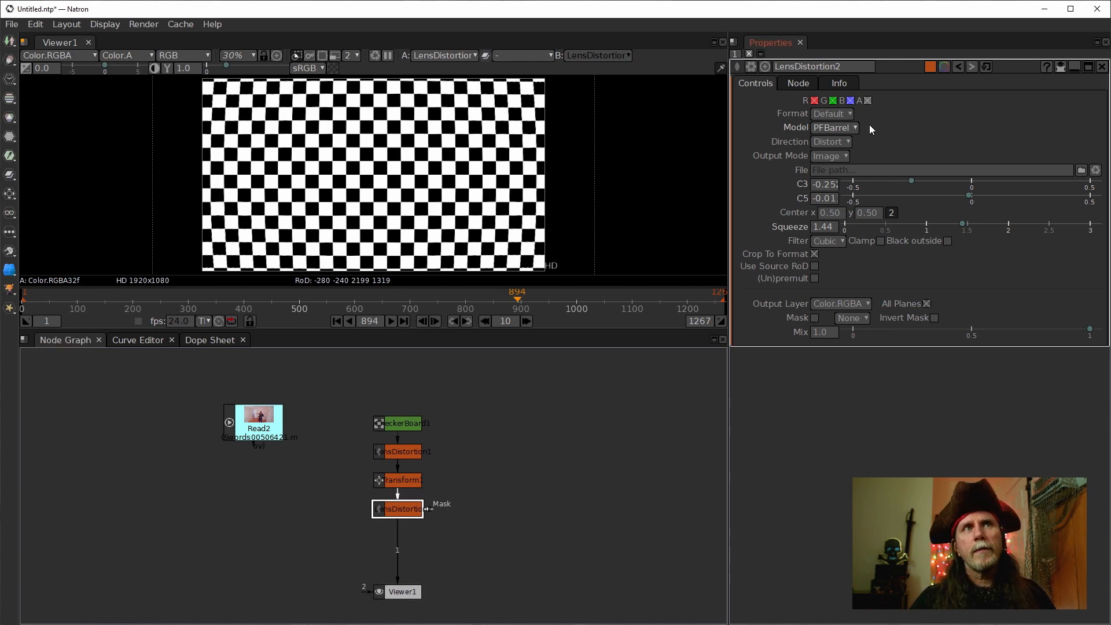
pyautogui.click(852, 127)
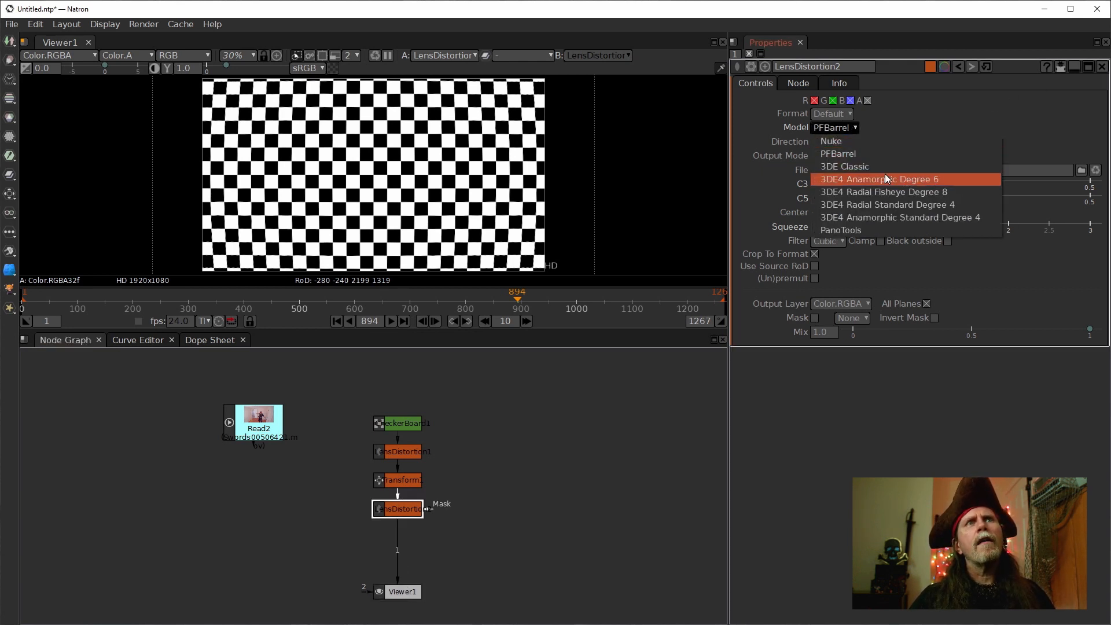
pyautogui.click(856, 168)
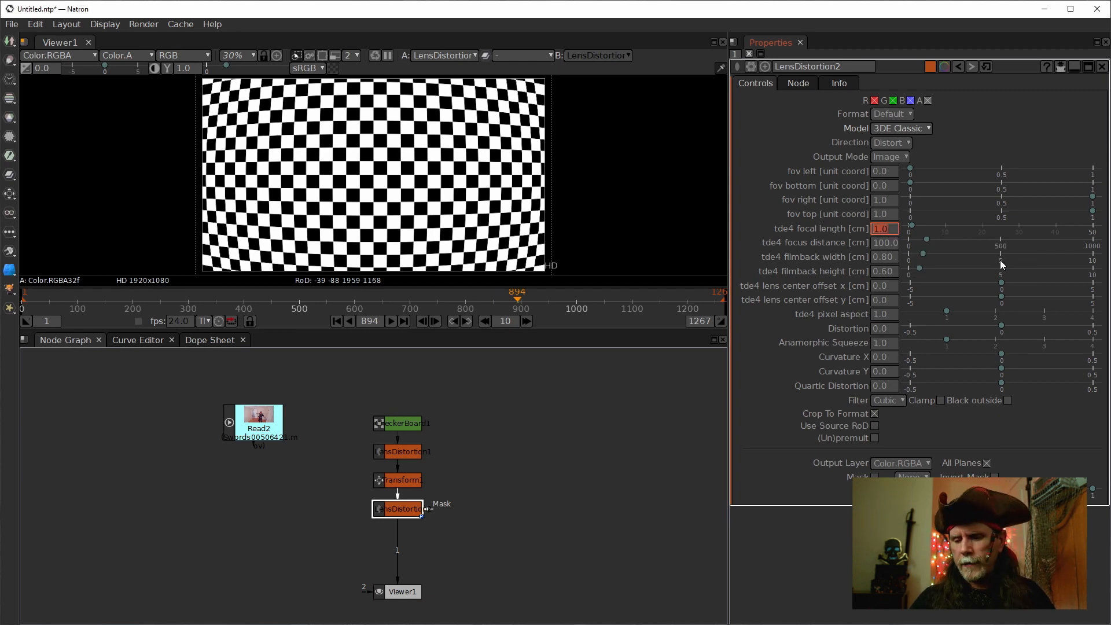
pyautogui.write('.65')
pyautogui.press('Return')
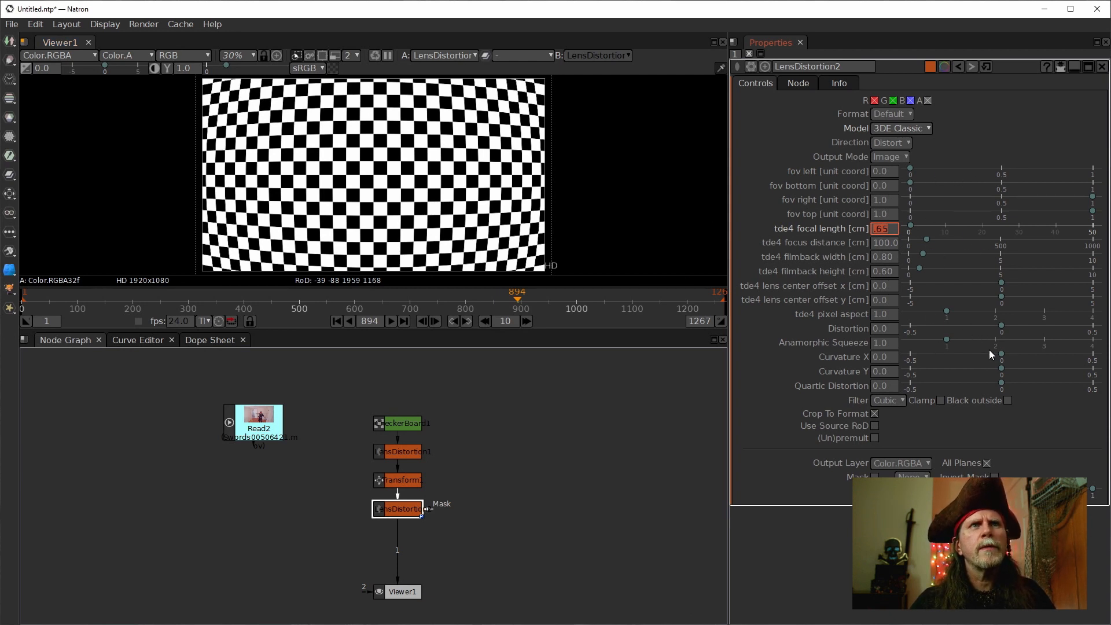
# Set LensDistortion2's Distortion to about -0.11 to straighten the checkerboard, and lower the tde4 pixel aspect to 0.68.
pyautogui.moveTo(1002, 325); pyautogui.dragTo(980, 328)
pyautogui.moveTo(978, 325); pyautogui.dragTo(977, 325)
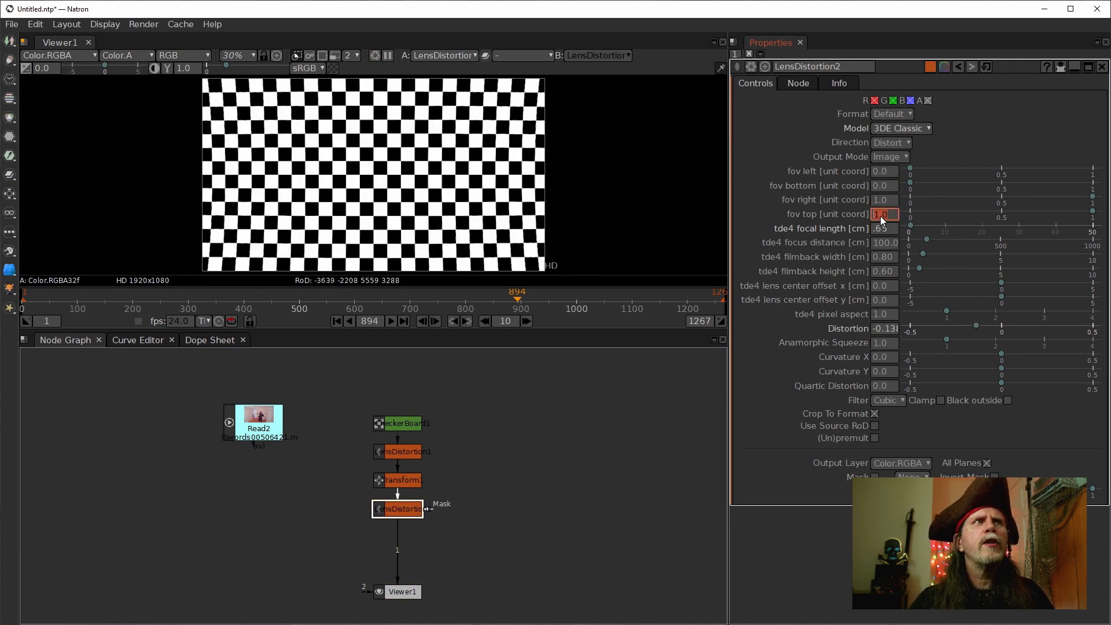
pyautogui.moveTo(974, 329); pyautogui.dragTo(980, 329)
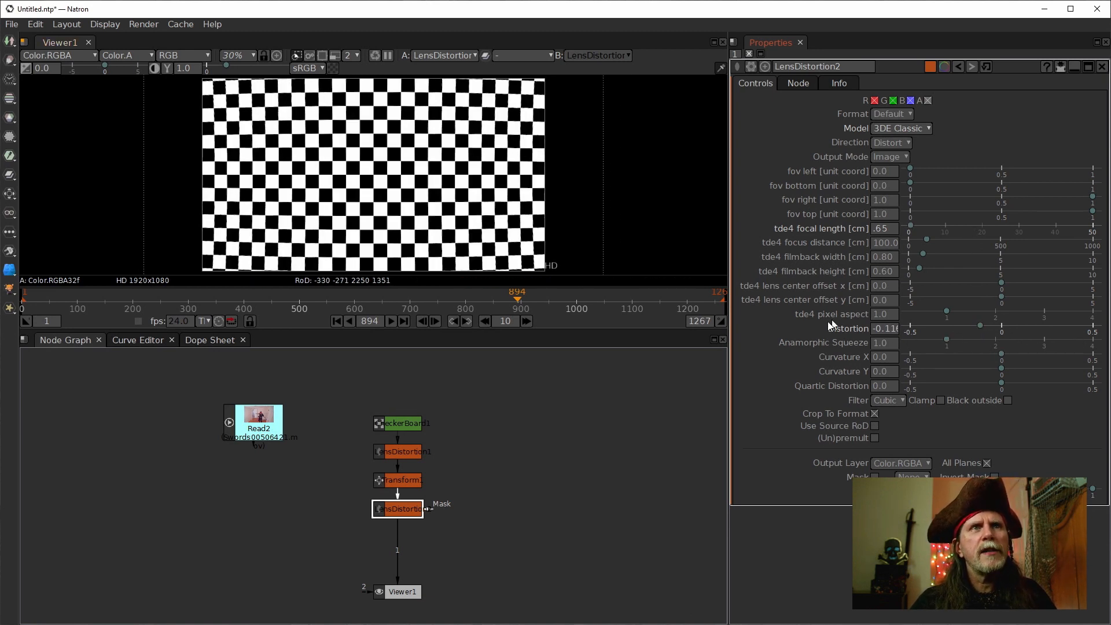
pyautogui.moveTo(947, 313)
pyautogui.mouseDown()
pyautogui.moveTo(1014, 309)
pyautogui.moveTo(932, 311)
pyautogui.mouseUp()
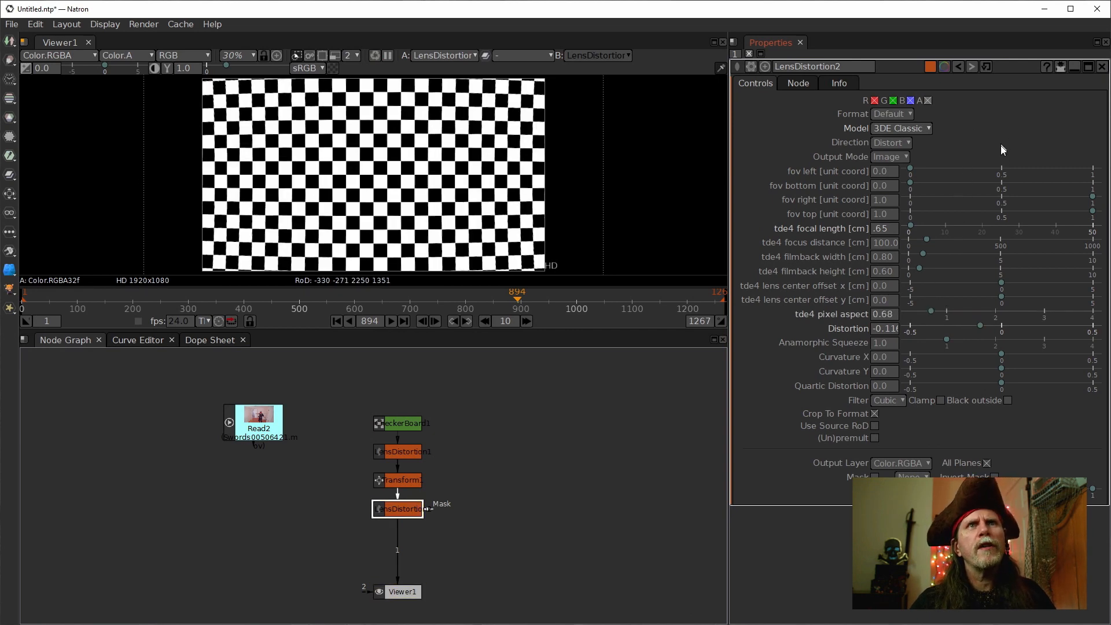
# Try fov left values up to 0.555 on LensDistortion2, and reset fov left to its default.
pyautogui.moveTo(909, 168)
pyautogui.mouseDown()
pyautogui.moveTo(1001, 172)
pyautogui.moveTo(876, 172)
pyautogui.moveTo(949, 174)
pyautogui.moveTo(929, 175)
pyautogui.mouseUp()
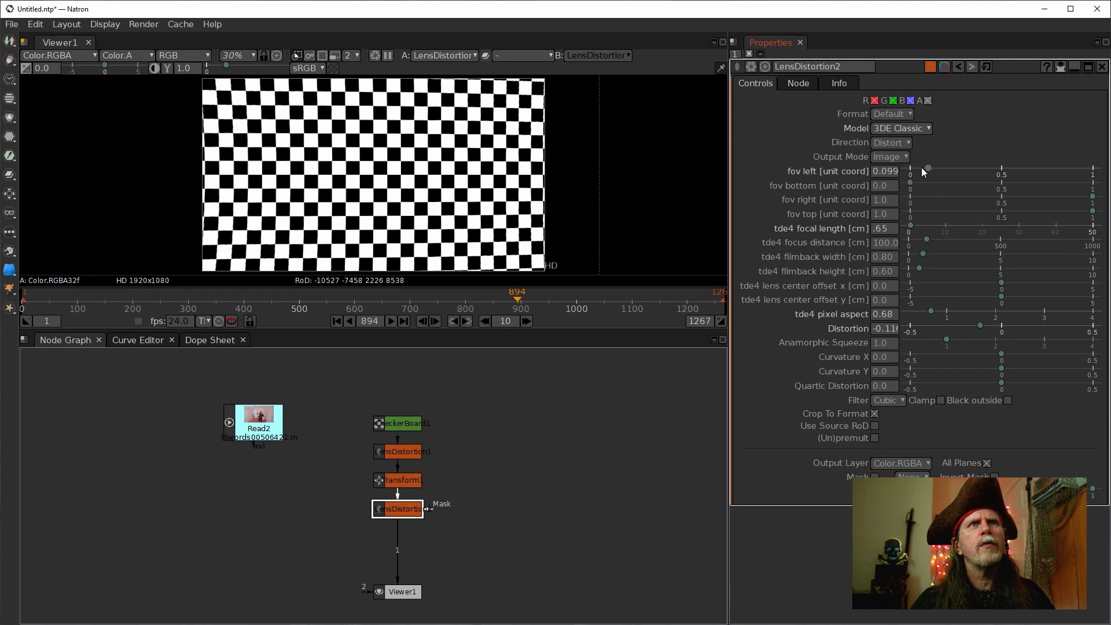
pyautogui.moveTo(928, 170)
pyautogui.mouseDown()
pyautogui.moveTo(977, 173)
pyautogui.moveTo(923, 183)
pyautogui.mouseUp()
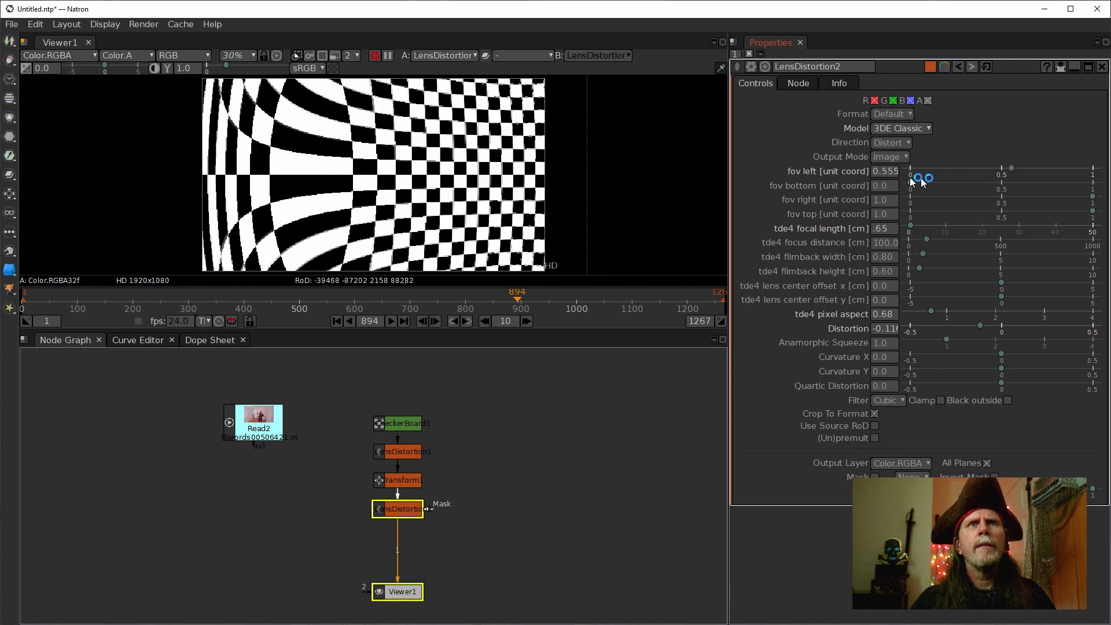
pyautogui.rightClick(879, 173)
pyautogui.click(907, 211)
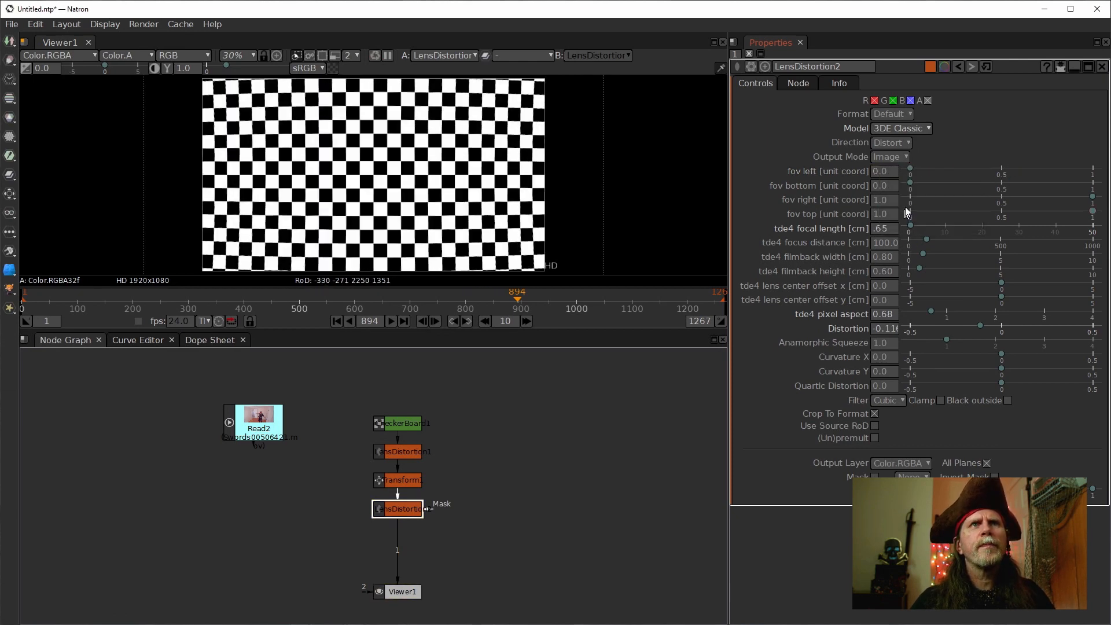
# Set LensDistortion2's fov left to 0.067, bottom to 0.039, right to 0.936 and top to 0.955, and Distortion to about -0.10.
pyautogui.moveTo(922, 168); pyautogui.dragTo(831, 184)
pyautogui.click(891, 203)
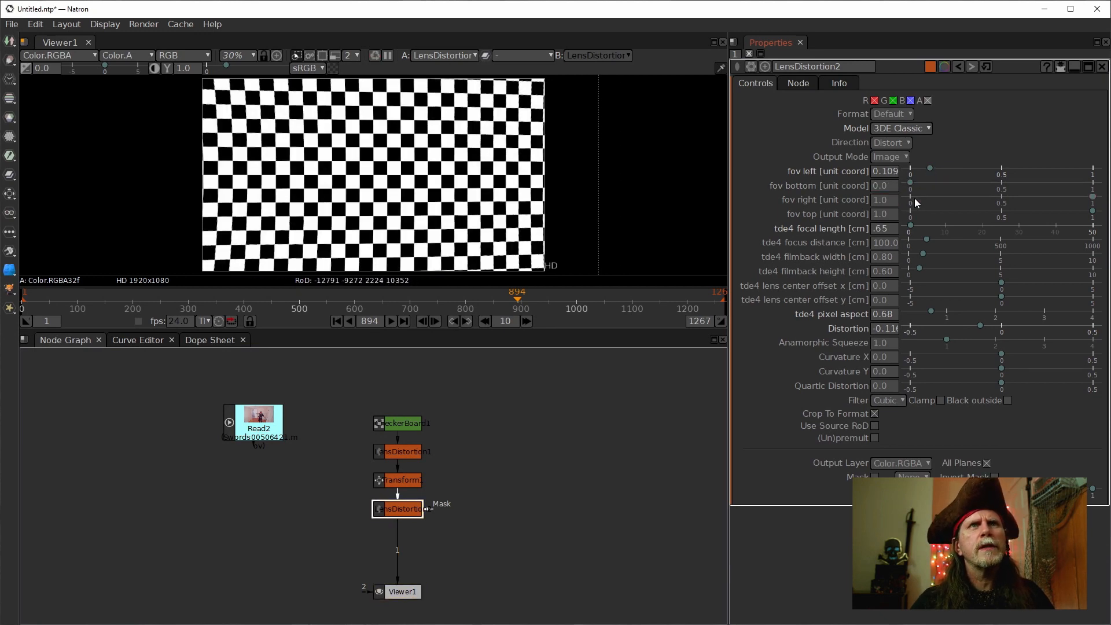
pyautogui.moveTo(1094, 201); pyautogui.dragTo(1085, 202)
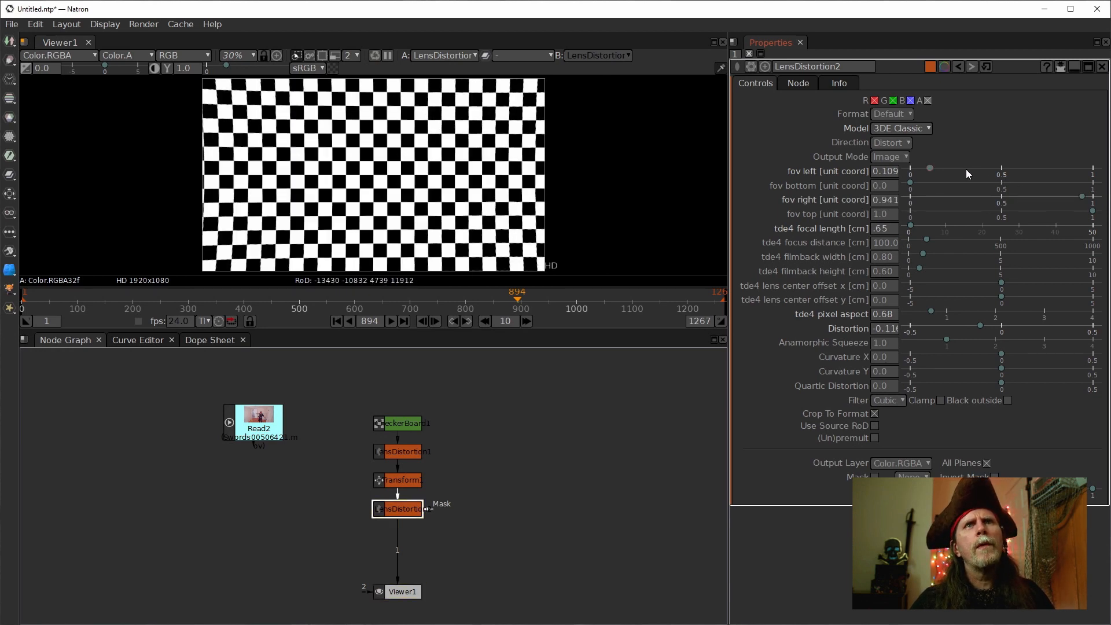
pyautogui.moveTo(930, 169); pyautogui.dragTo(923, 169)
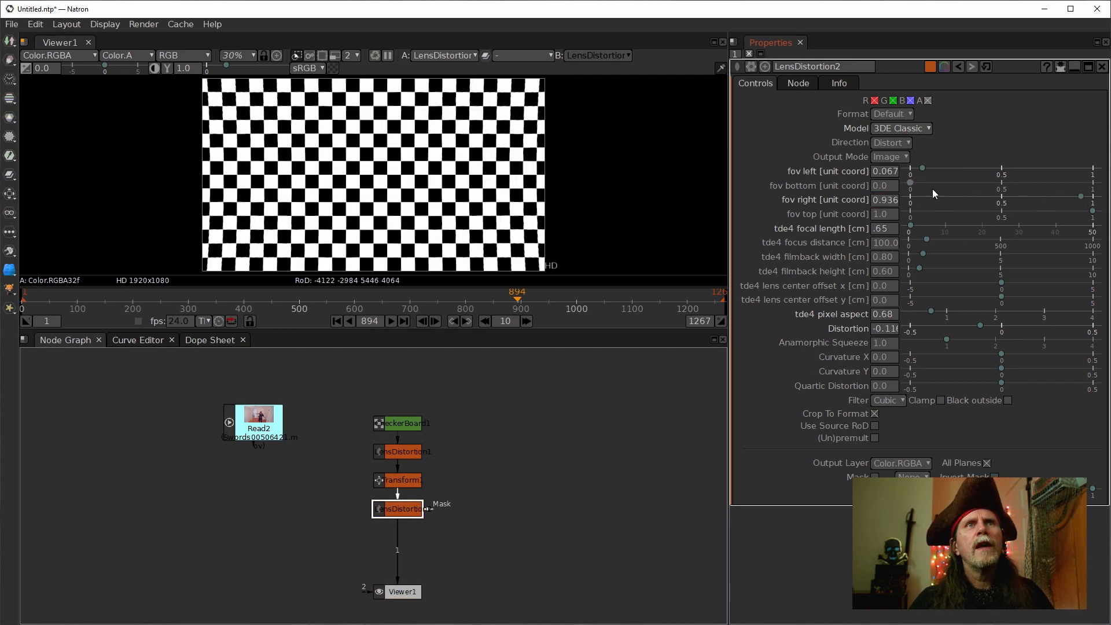
pyautogui.click(917, 185)
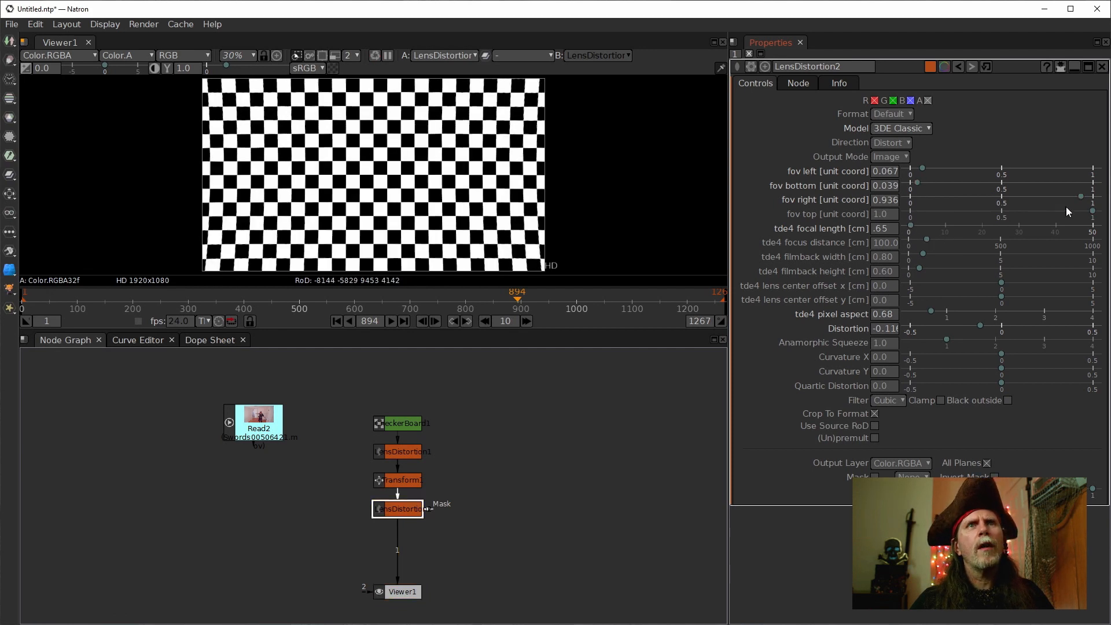
pyautogui.moveTo(1097, 212); pyautogui.dragTo(1084, 212)
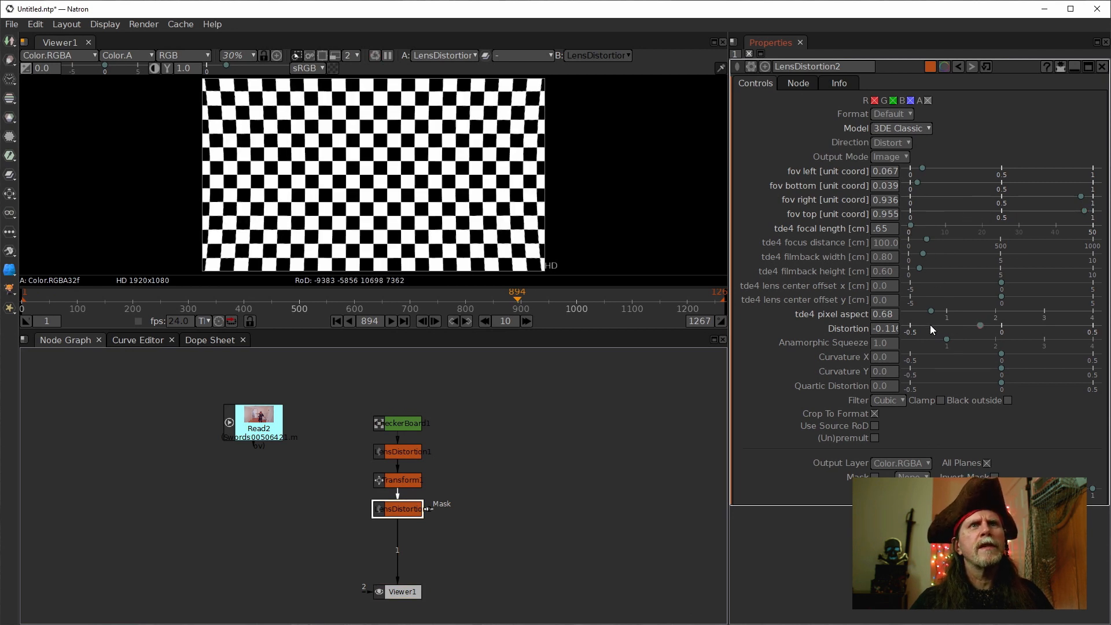
pyautogui.moveTo(980, 327); pyautogui.dragTo(984, 326)
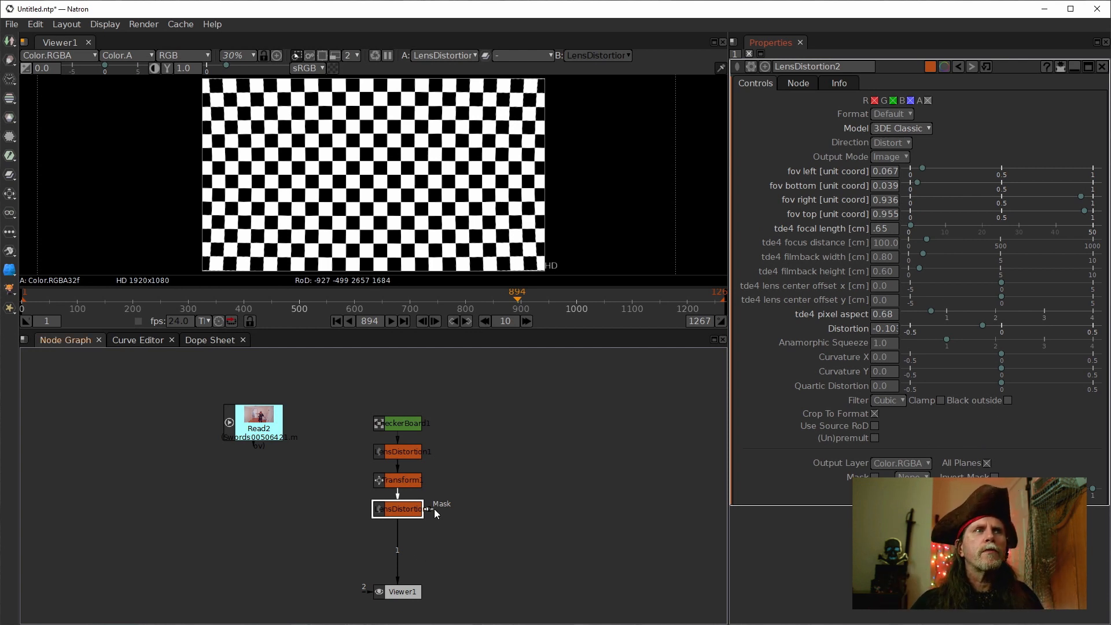
# Connect LensDistortion2 to the Read2 footage instead of the checkerboard, reset all its parameters to default, and place it below Read2.
pyautogui.moveTo(399, 511); pyautogui.dragTo(263, 429)
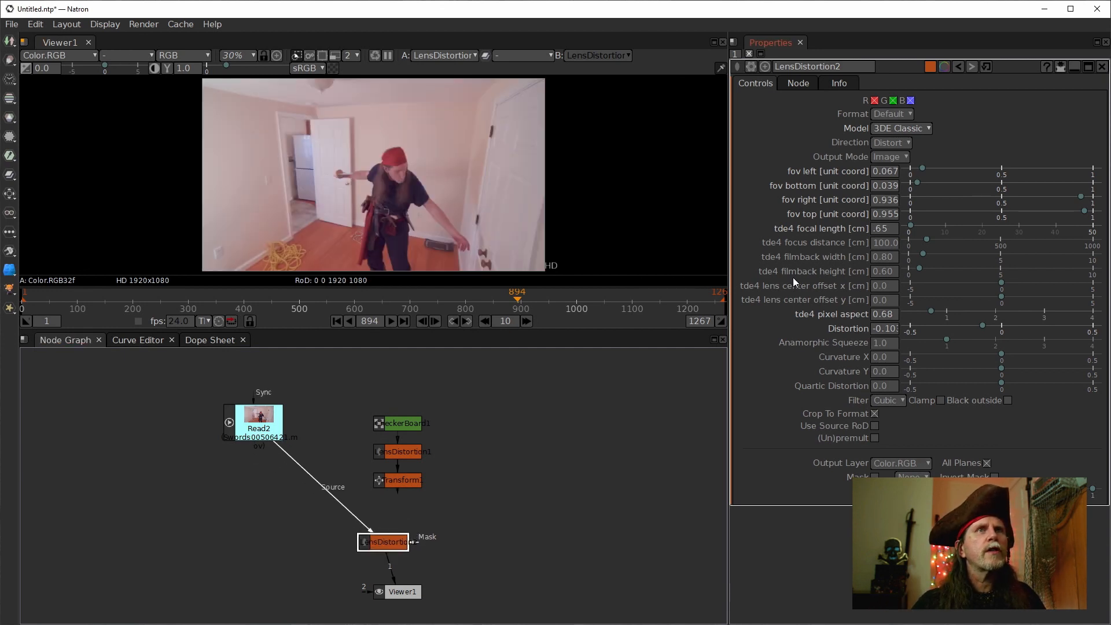
pyautogui.click(986, 66)
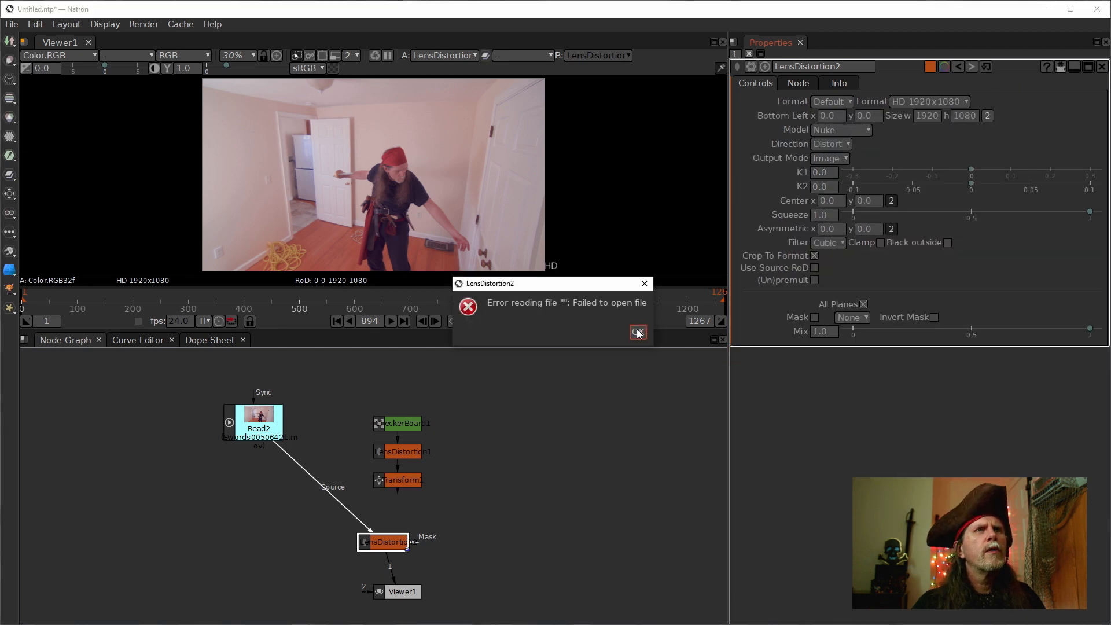
pyautogui.click(637, 333)
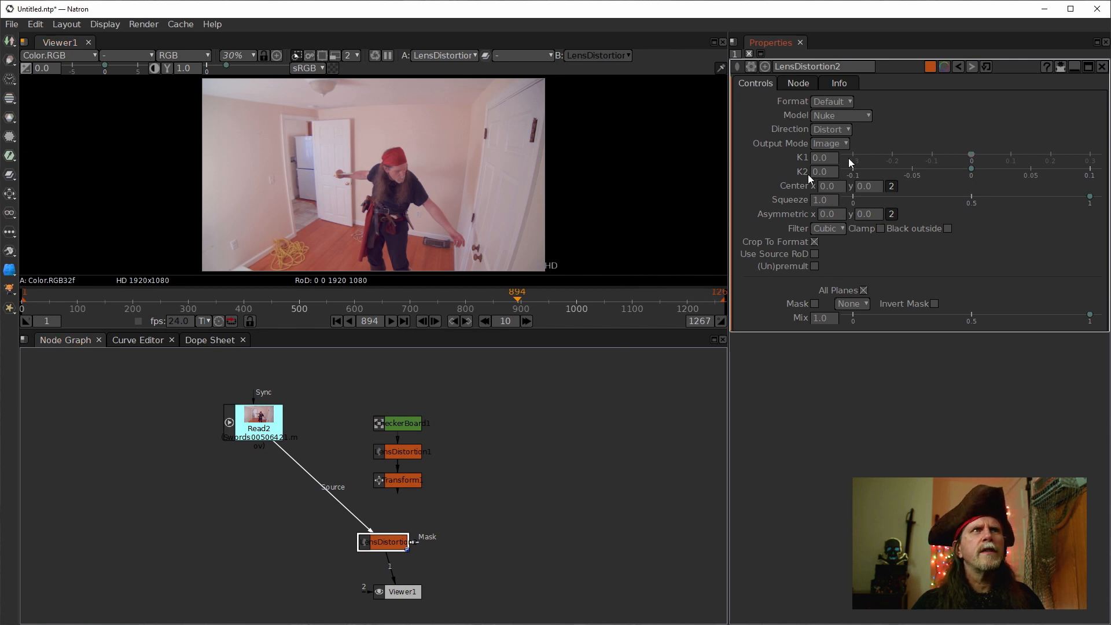
pyautogui.moveTo(387, 543); pyautogui.dragTo(305, 533)
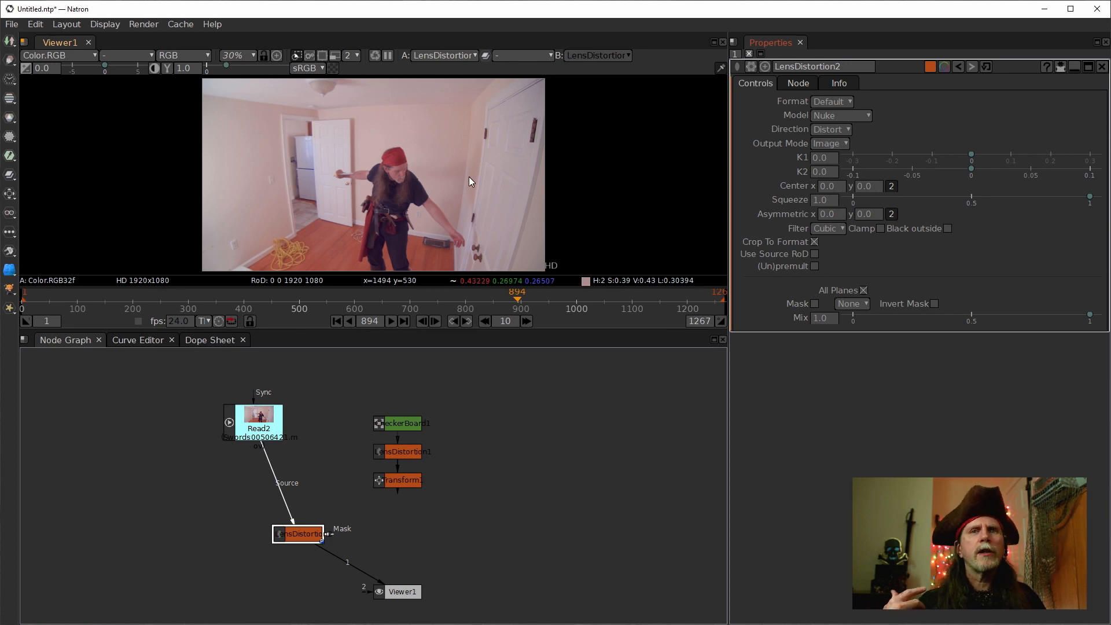
# Inspect the room footage enlarged, and raise LensDistortion2's K1 to about 0.187 to straighten the door frames.
pyautogui.click(454, 170)
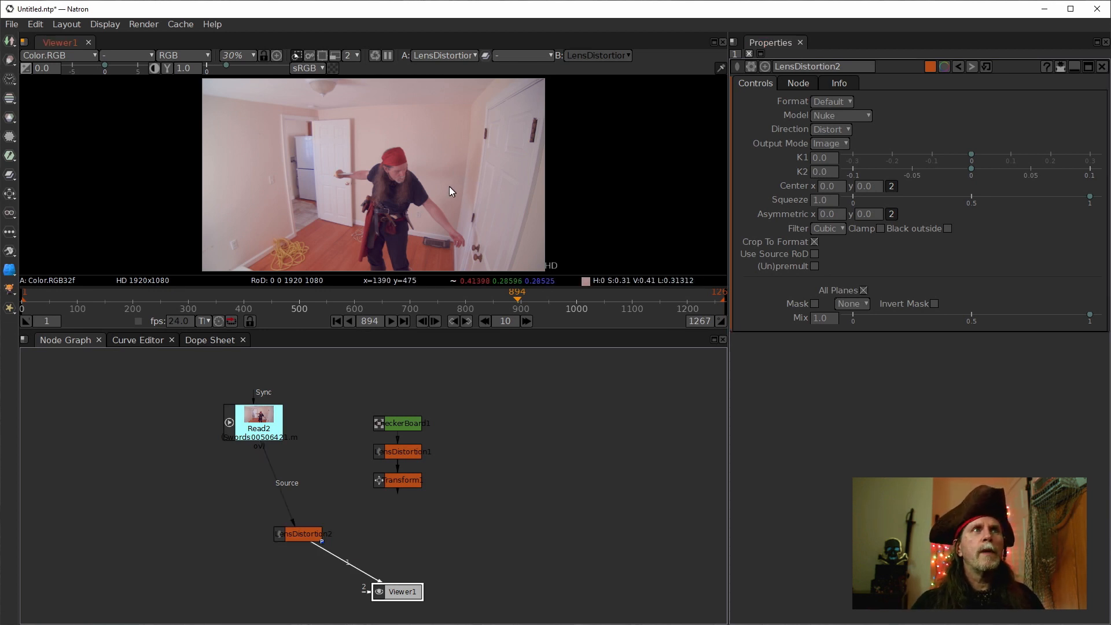
pyautogui.press('space')
pyautogui.press('space')
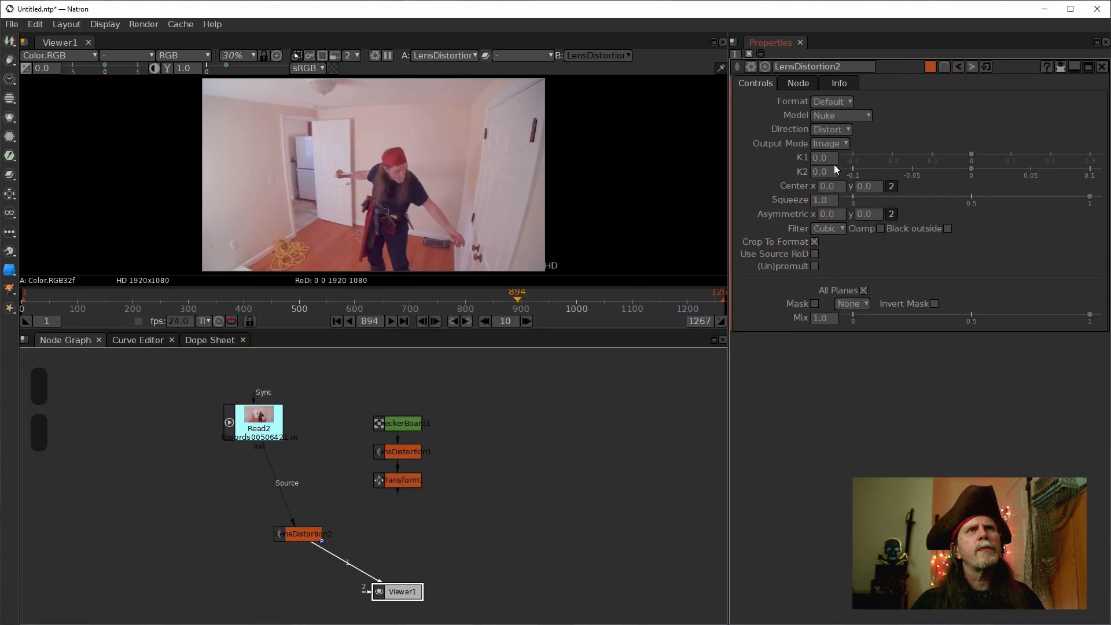
pyautogui.moveTo(972, 154); pyautogui.dragTo(1037, 151)
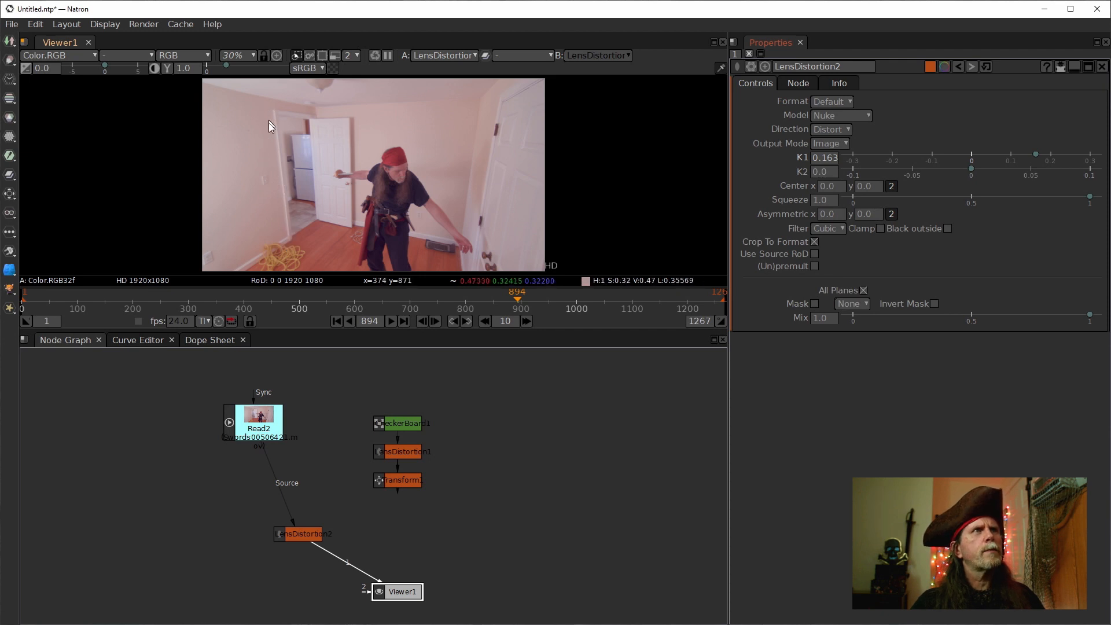
pyautogui.moveTo(1038, 151)
pyautogui.mouseDown()
pyautogui.moveTo(1068, 154)
pyautogui.moveTo(1046, 159)
pyautogui.mouseUp()
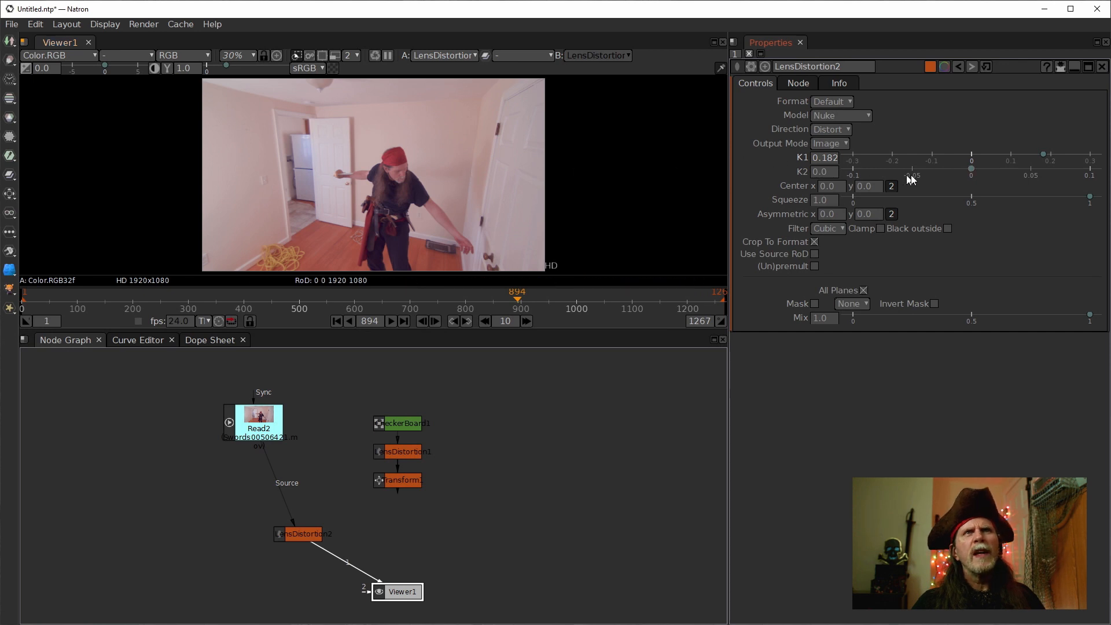
pyautogui.moveTo(1043, 154); pyautogui.dragTo(1048, 154)
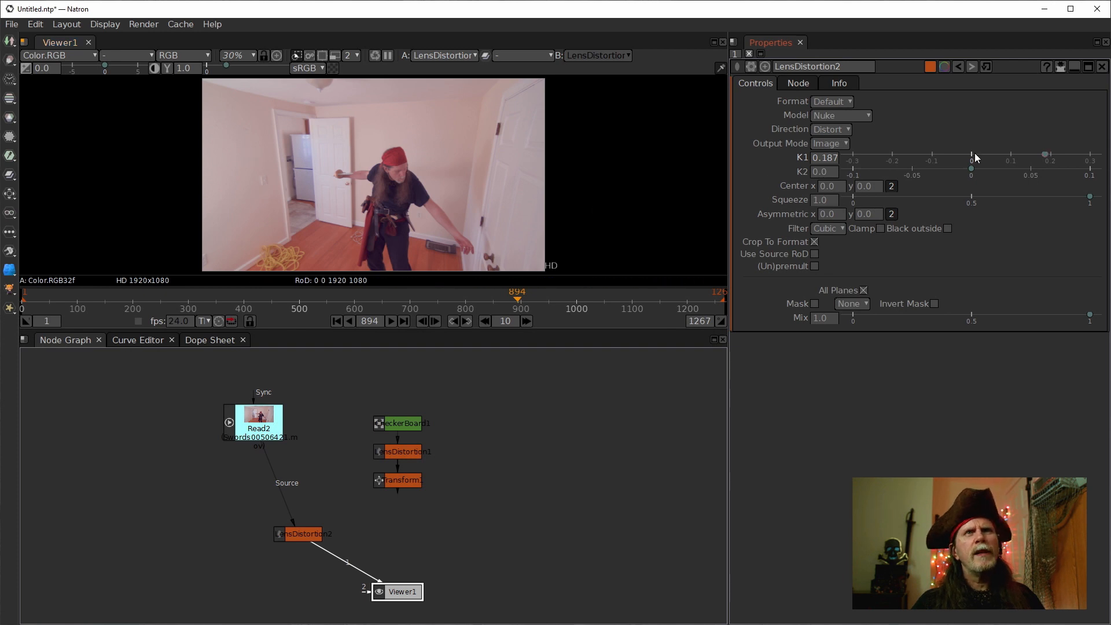
# Lower LensDistortion2's K2 to about -0.06, and check the corrected footage enlarged at frame 666.
pyautogui.moveTo(972, 169); pyautogui.dragTo(926, 172)
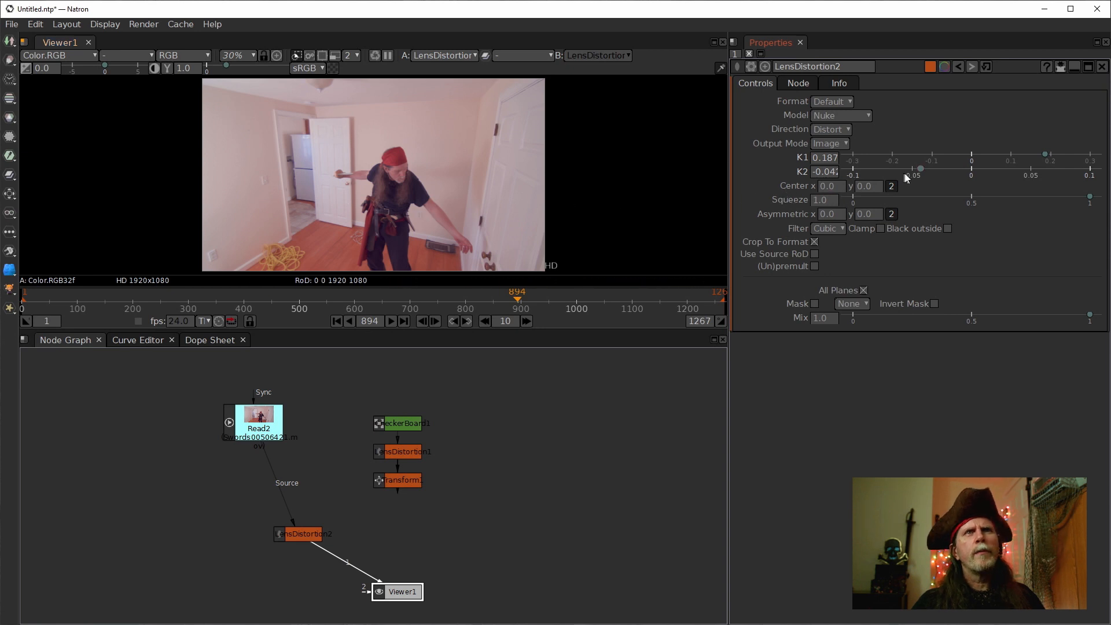
pyautogui.moveTo(919, 169)
pyautogui.mouseDown()
pyautogui.moveTo(883, 167)
pyautogui.moveTo(898, 167)
pyautogui.mouseUp()
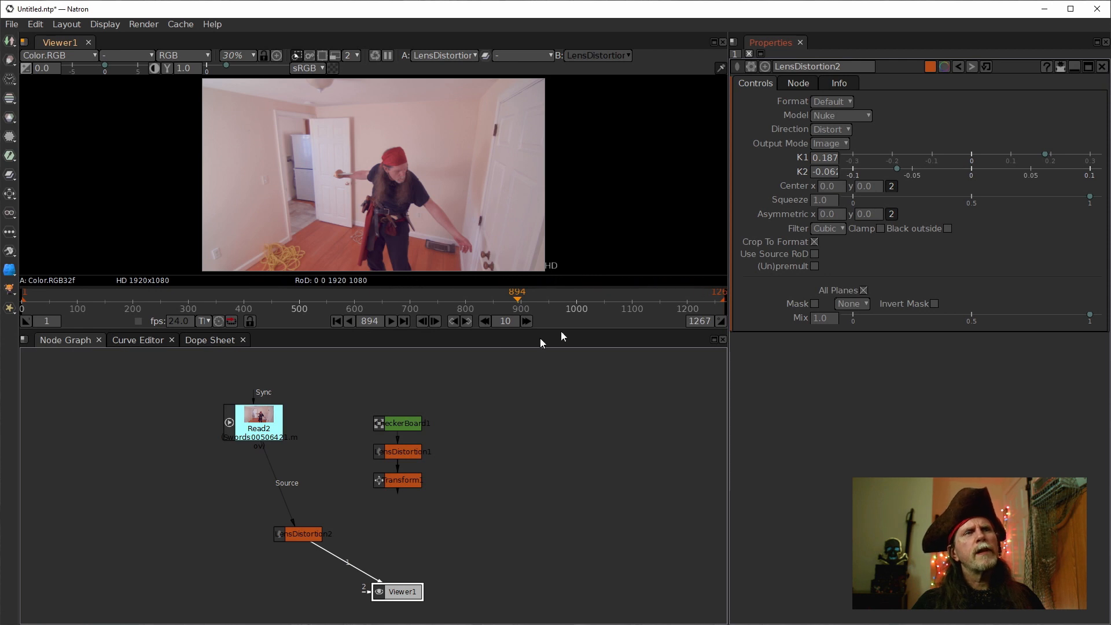
pyautogui.moveTo(518, 297); pyautogui.dragTo(392, 291)
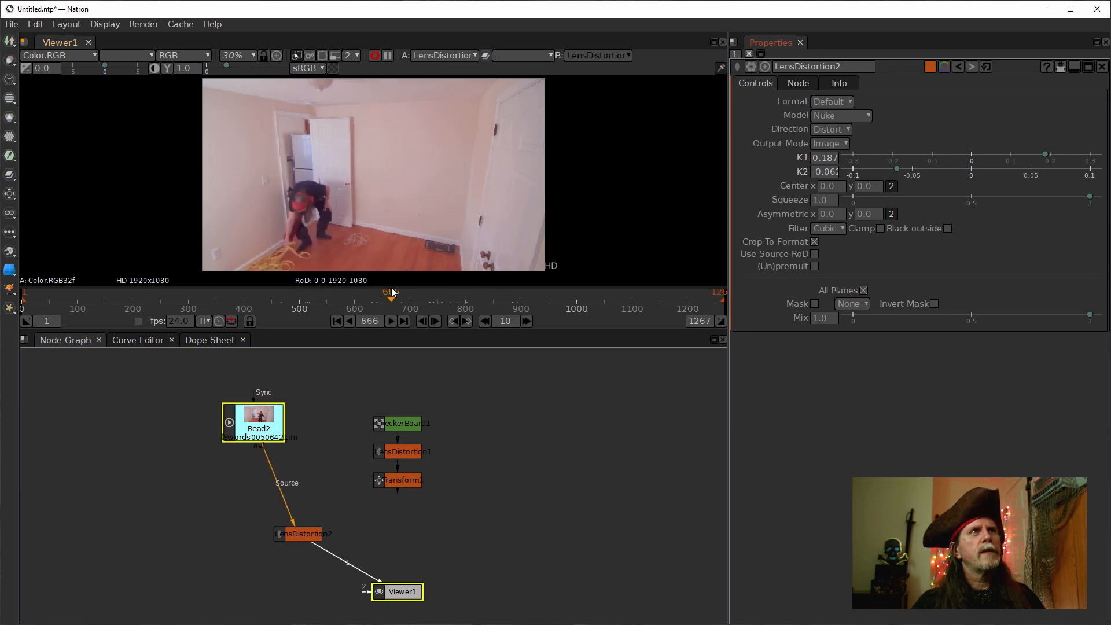
pyautogui.press('space')
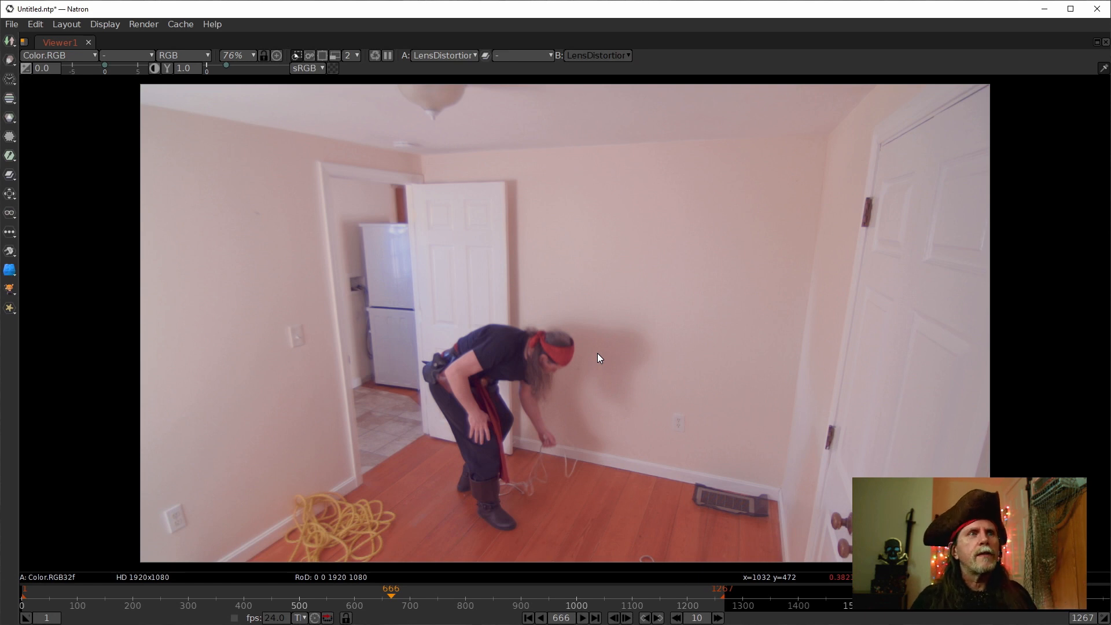
# Compare the room footage enlarged with LensDistortion2 disabled and enabled, ending with the node enabled.
pyautogui.press('d')
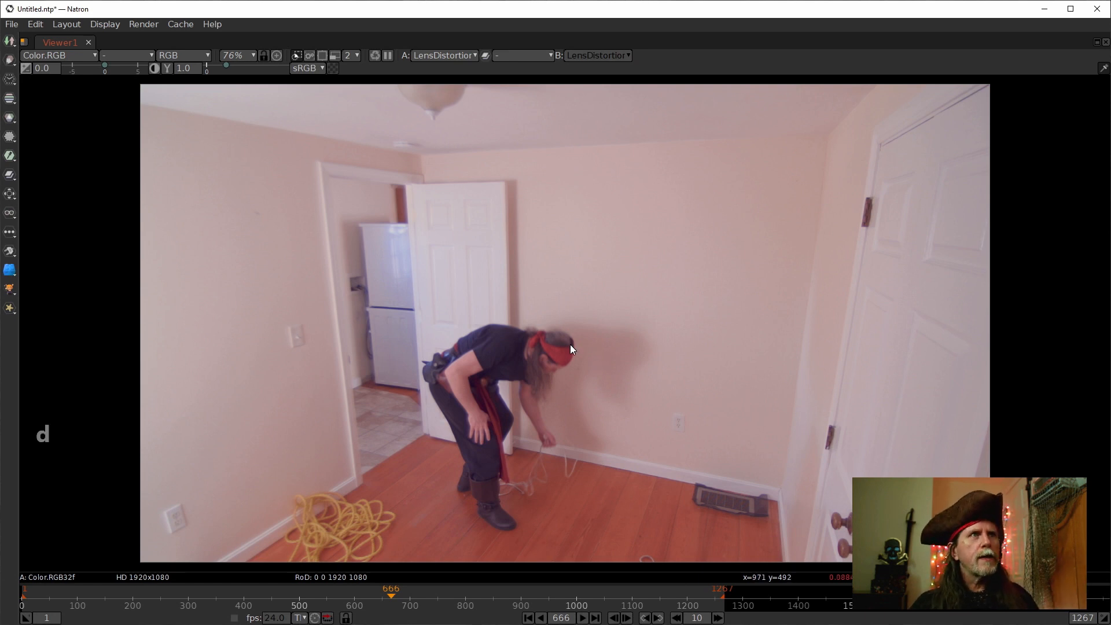
pyautogui.press('space')
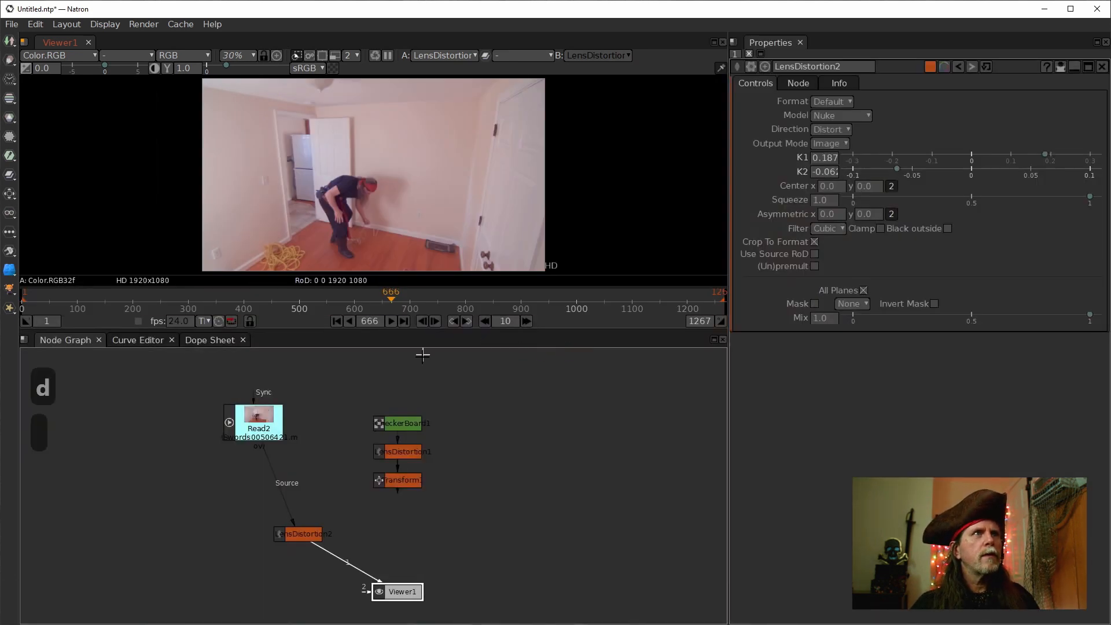
pyautogui.click(302, 530)
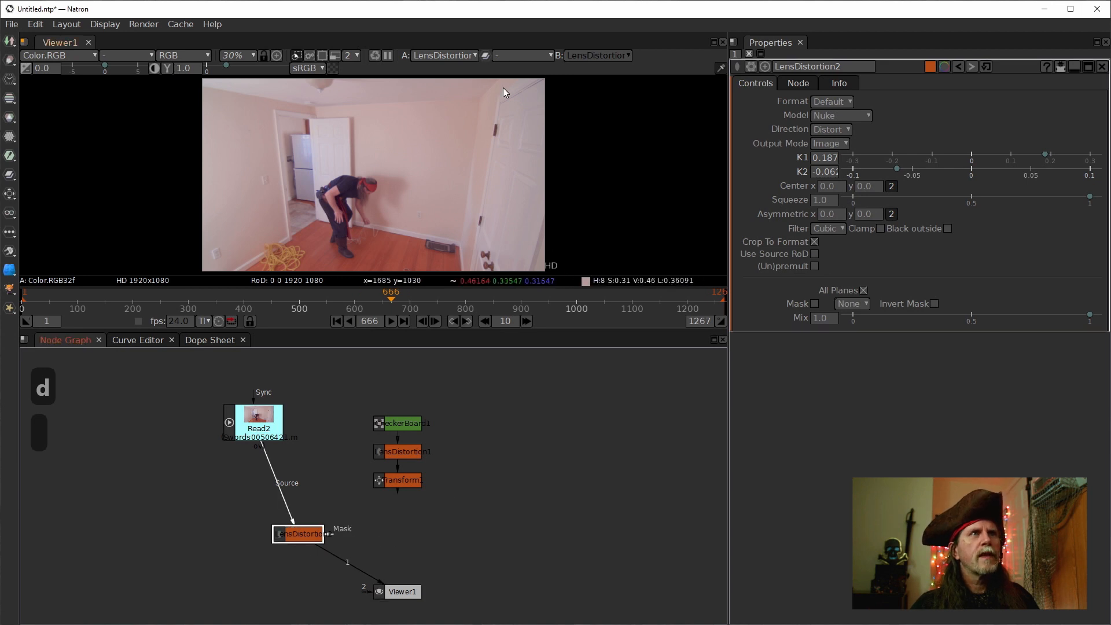
pyautogui.press('space')
pyautogui.press('d')
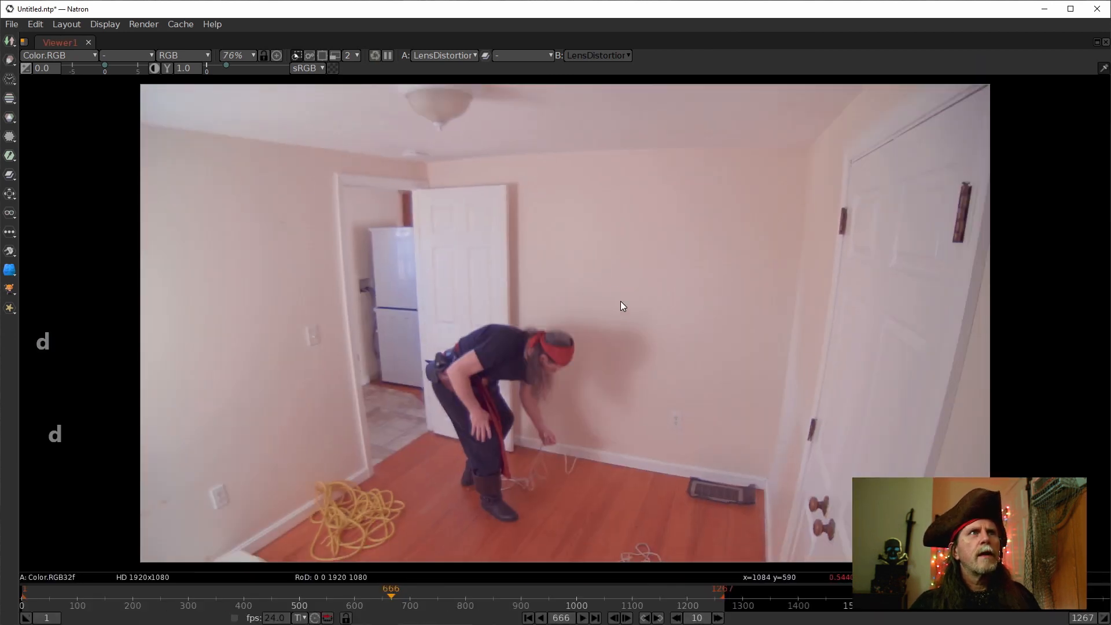
pyautogui.press('d')
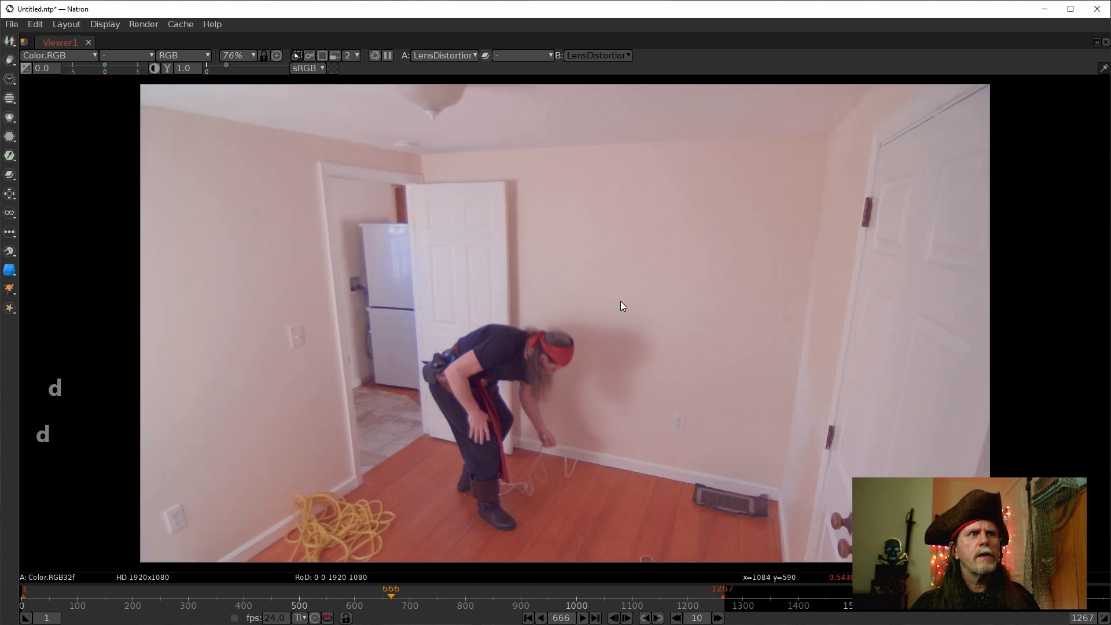
pyautogui.press('d')
pyautogui.press('d')
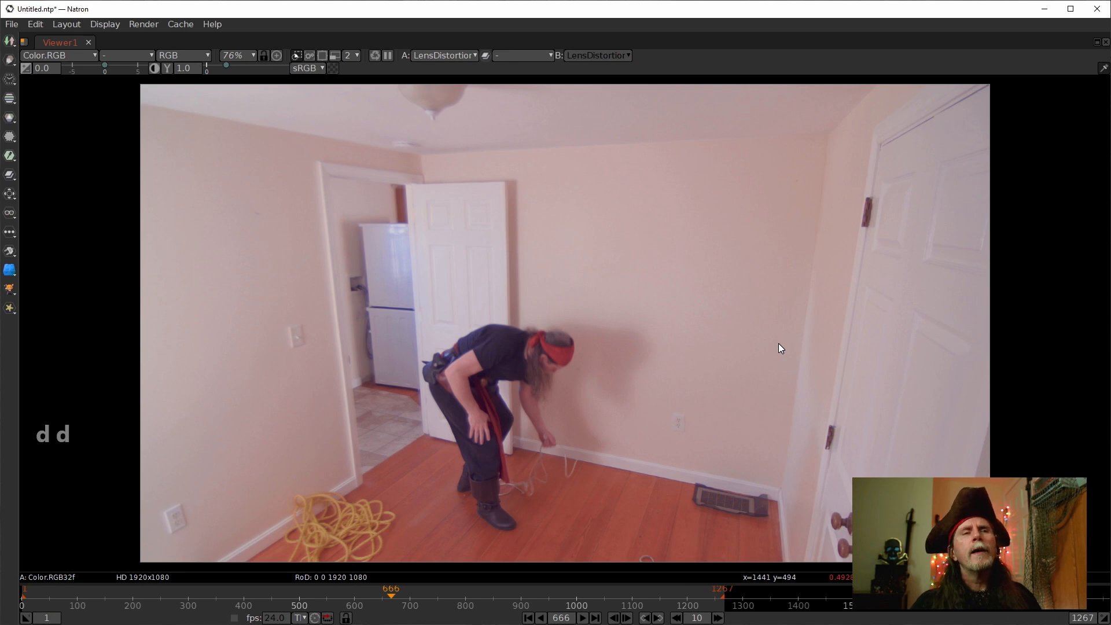
pyautogui.press('d')
pyautogui.press('d')
pyautogui.press('d')
pyautogui.press('d')
pyautogui.press('d')
pyautogui.press('d')
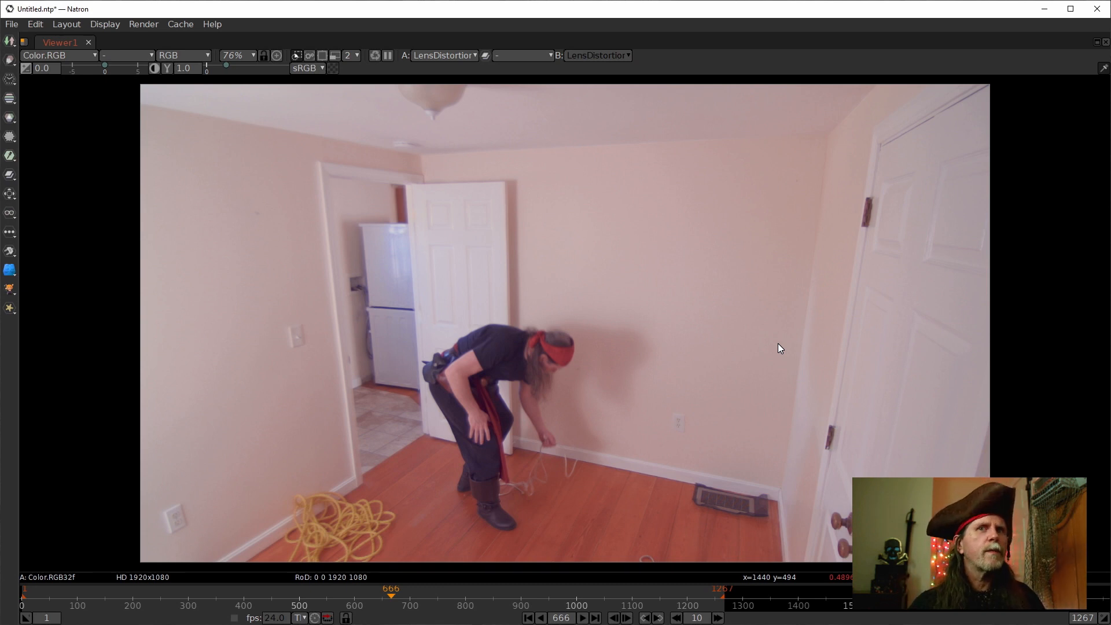
pyautogui.press('space')
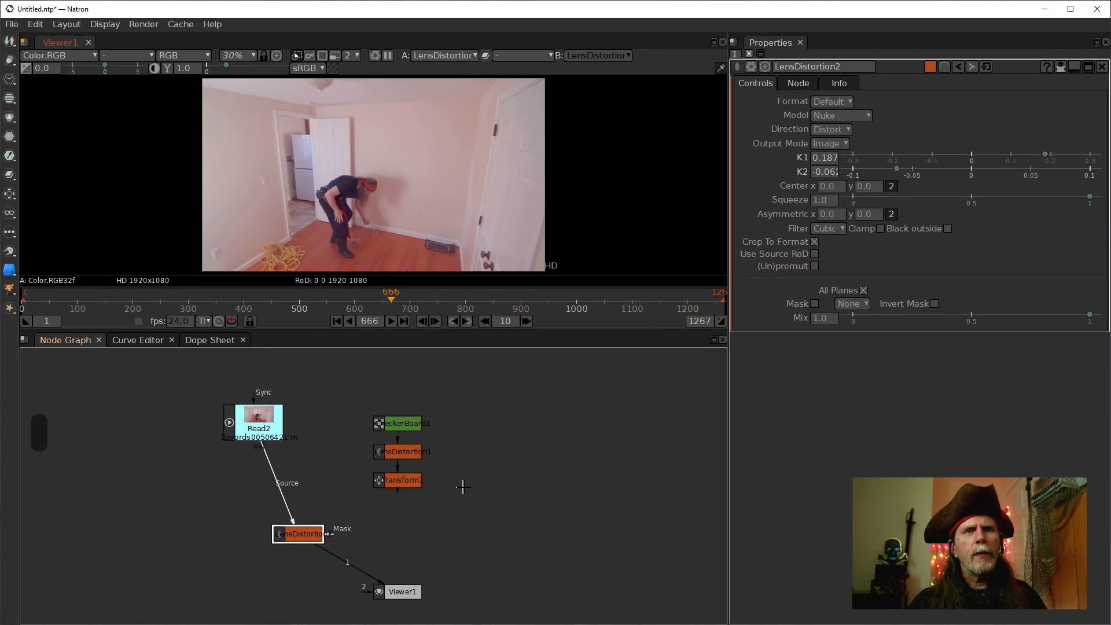
# Line up Read2 and LensDistortion2 vertically in the node graph, and check the corrected footage enlarged at frame 195.
pyautogui.moveTo(255, 423)
pyautogui.mouseDown()
pyautogui.moveTo(297, 426)
pyautogui.moveTo(272, 420)
pyautogui.mouseUp()
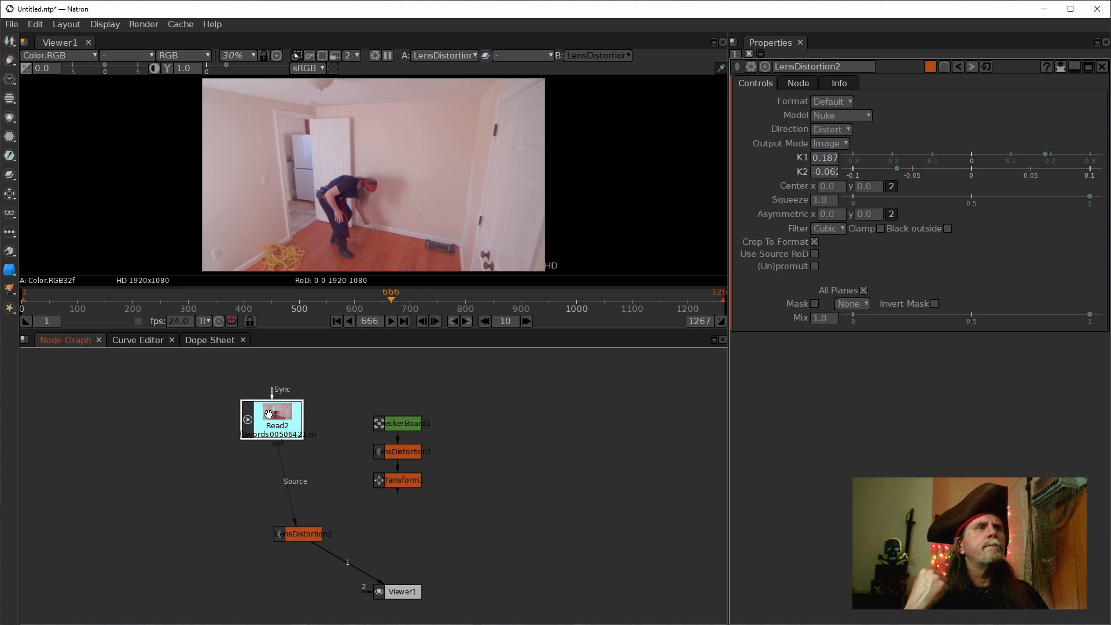
pyautogui.moveTo(313, 534); pyautogui.dragTo(291, 538)
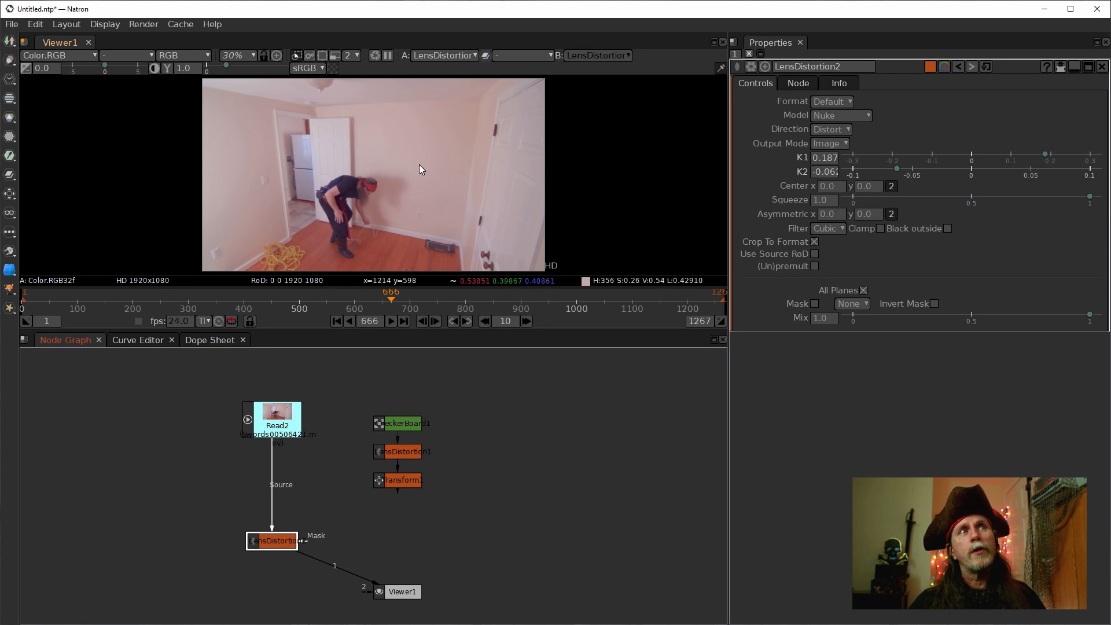
pyautogui.press('space')
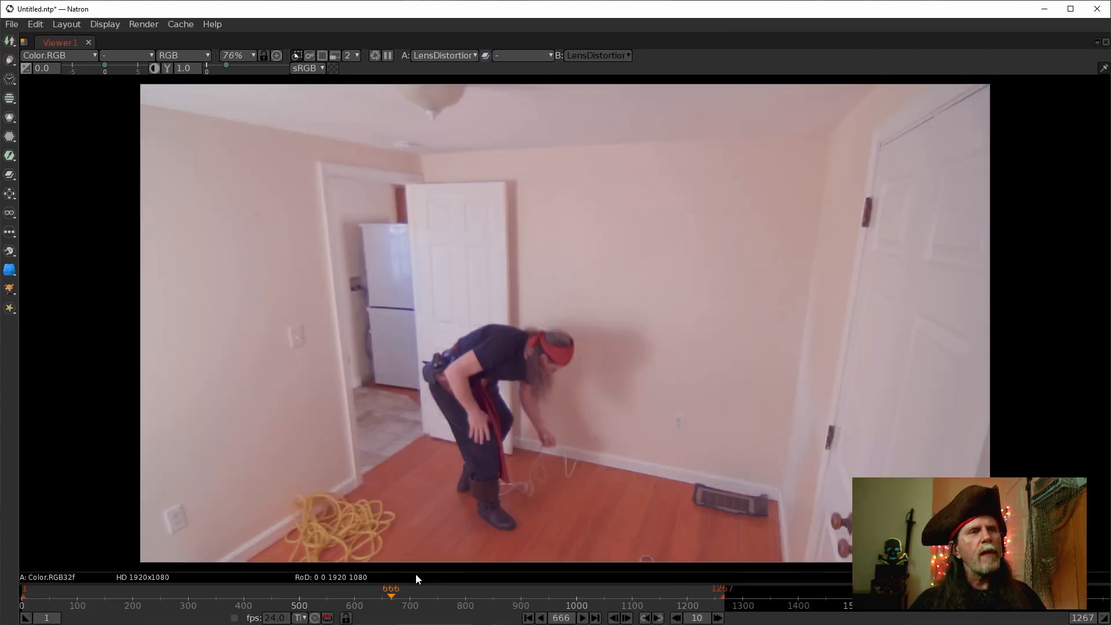
pyautogui.moveTo(348, 600); pyautogui.dragTo(130, 591)
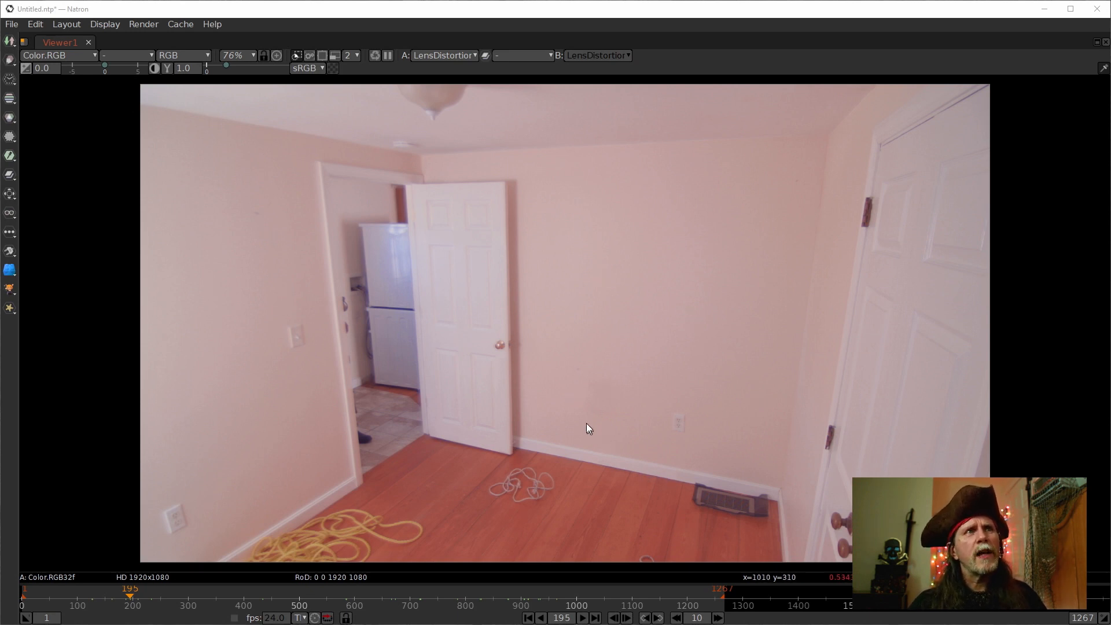
pyautogui.press('space')
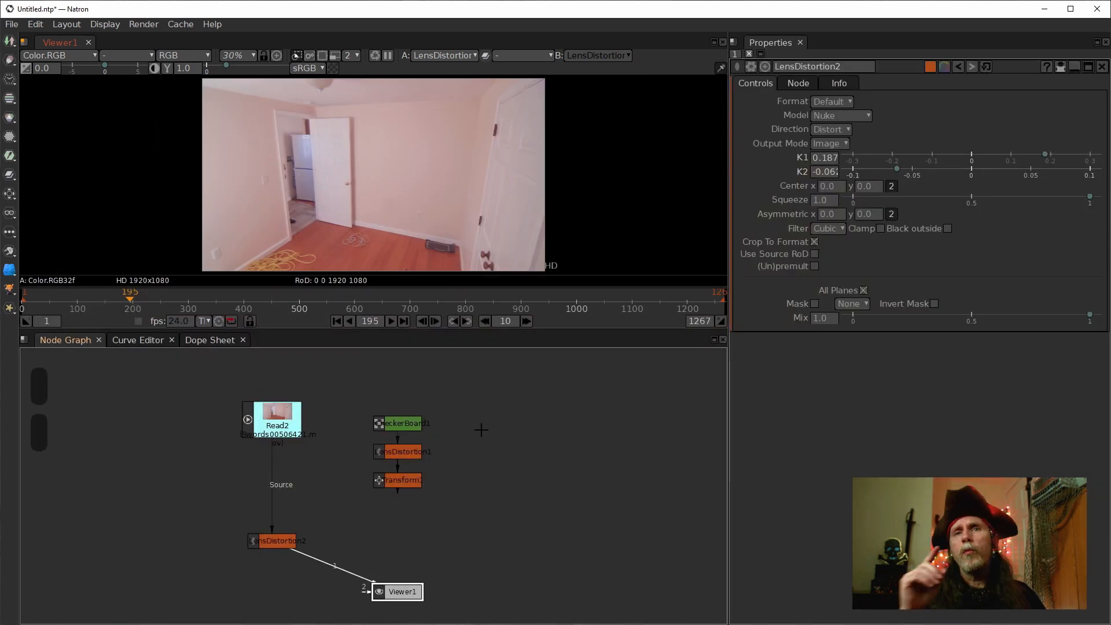
# Rearrange the node graph: move the checkerboard chain aside and place LensDistortion2 level with Read2, above Viewer1.
pyautogui.click(264, 429)
pyautogui.moveTo(263, 428); pyautogui.dragTo(233, 438)
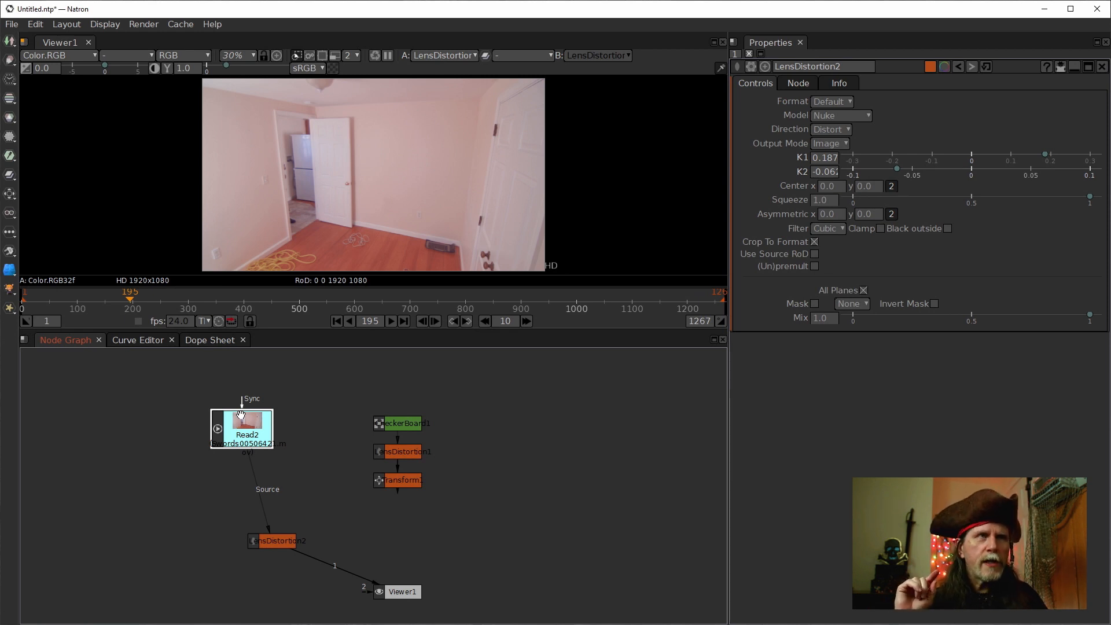
pyautogui.moveTo(274, 545); pyautogui.dragTo(325, 523)
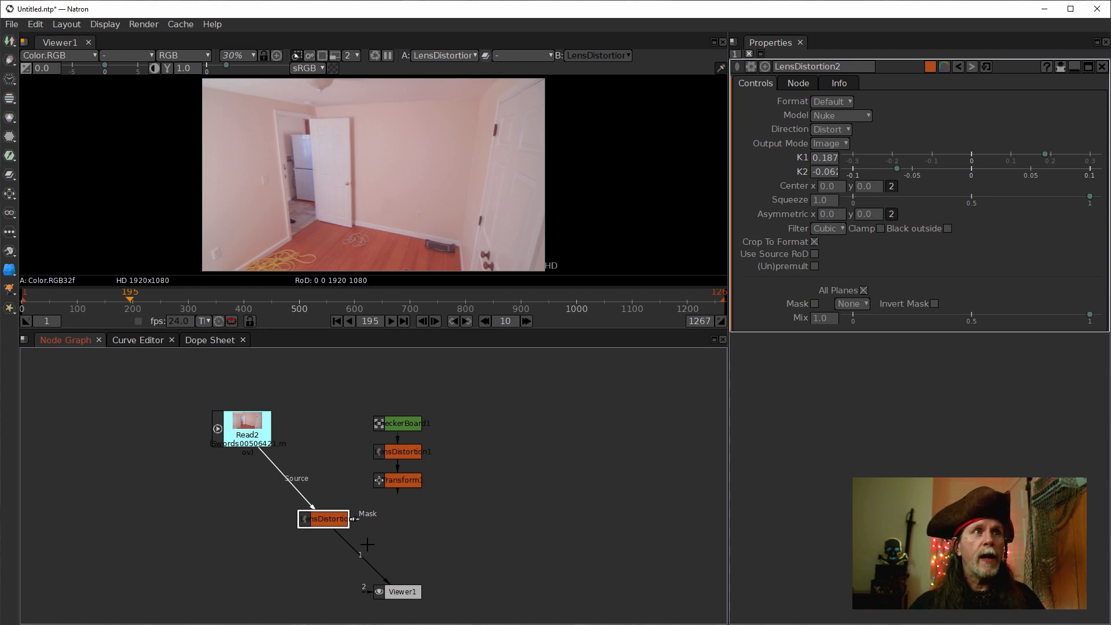
pyautogui.moveTo(323, 521); pyautogui.dragTo(325, 494)
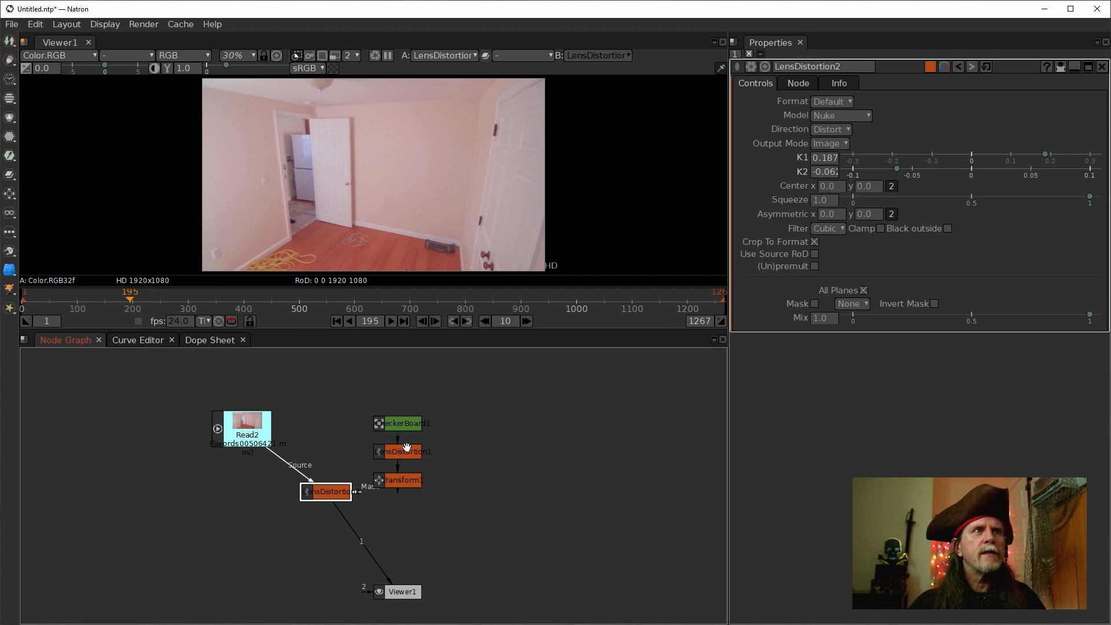
pyautogui.moveTo(351, 389); pyautogui.dragTo(473, 529)
pyautogui.moveTo(420, 426); pyautogui.dragTo(553, 430)
pyautogui.click(361, 492)
pyautogui.moveTo(361, 492); pyautogui.dragTo(385, 483)
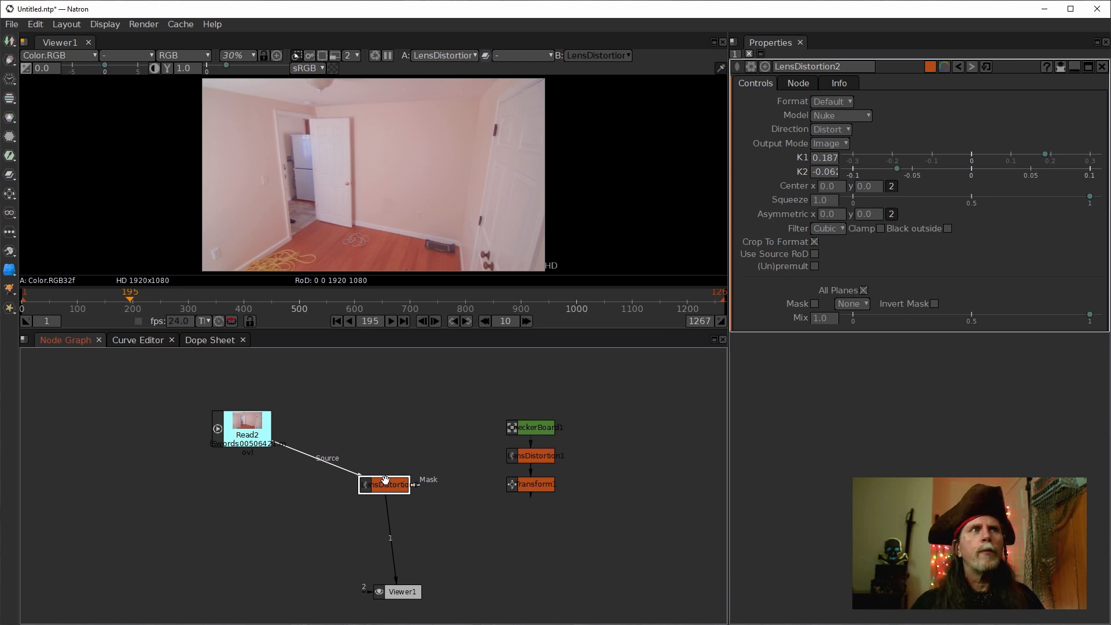
pyautogui.moveTo(242, 434); pyautogui.dragTo(233, 444)
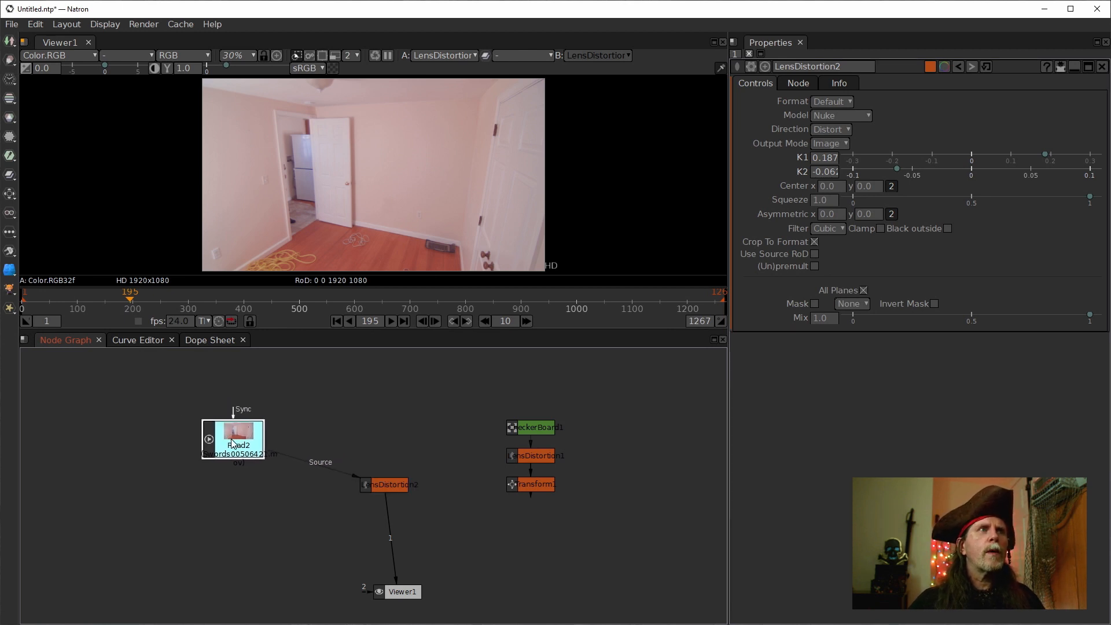
pyautogui.moveTo(372, 484)
pyautogui.mouseDown()
pyautogui.moveTo(365, 509)
pyautogui.moveTo(381, 469)
pyautogui.mouseUp()
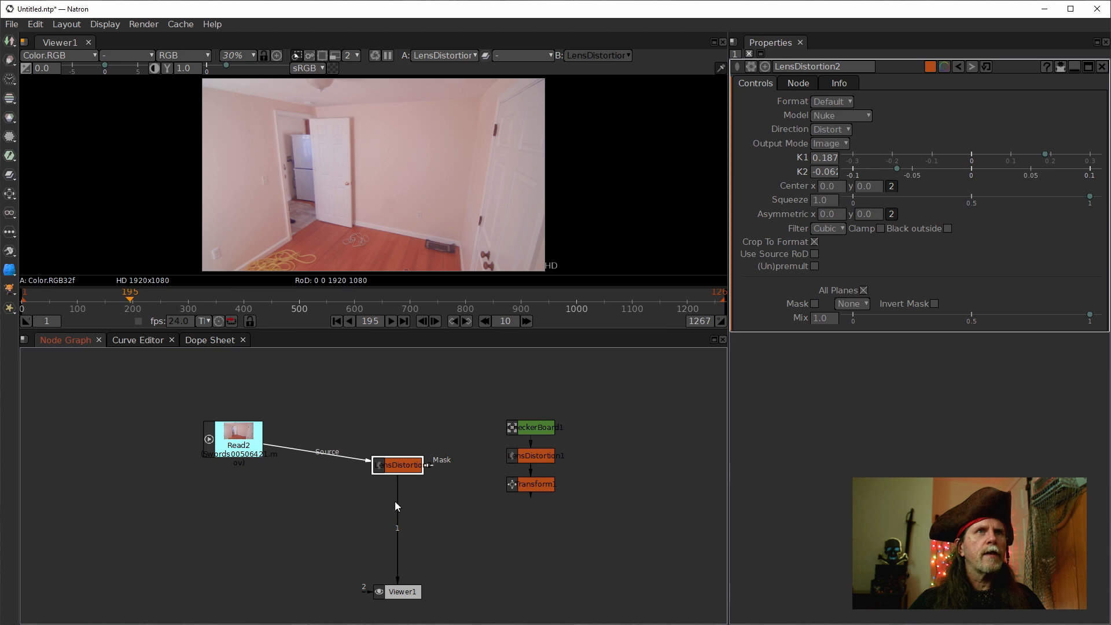
pyautogui.moveTo(389, 463); pyautogui.dragTo(404, 438)
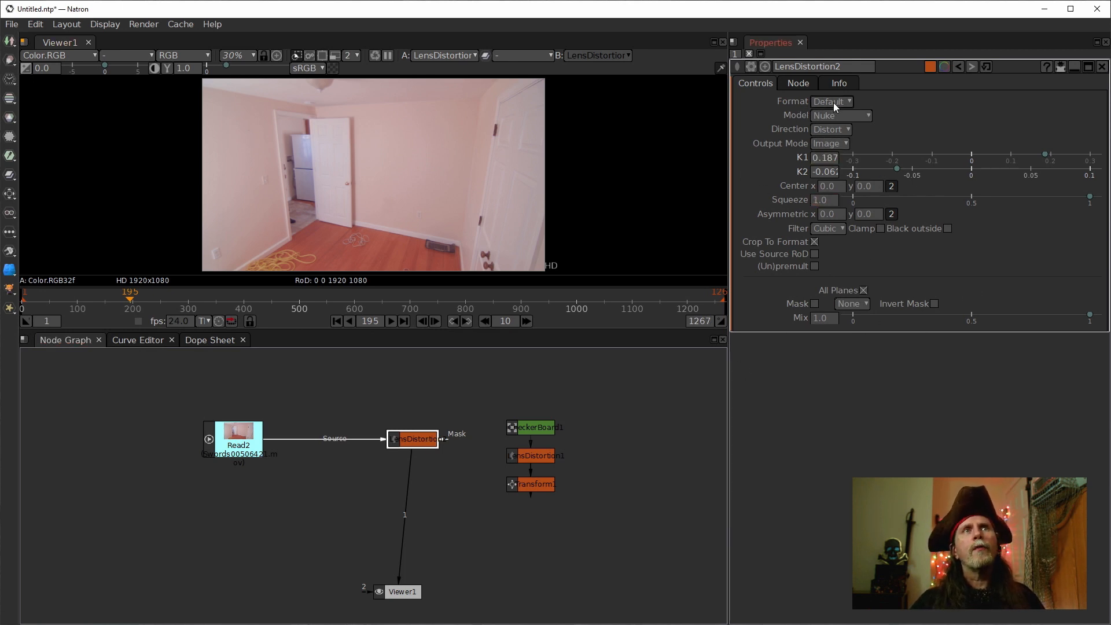
# Try the 3DE Classic model on LensDistortion2, and switch it back to the Nuke model.
pyautogui.click(841, 117)
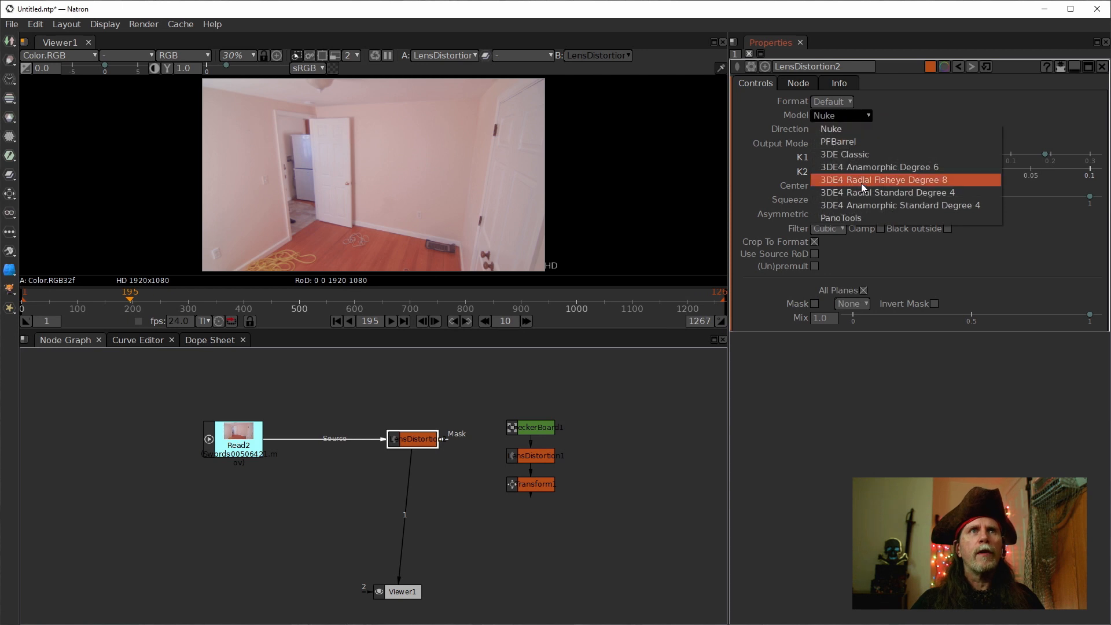
pyautogui.click(852, 155)
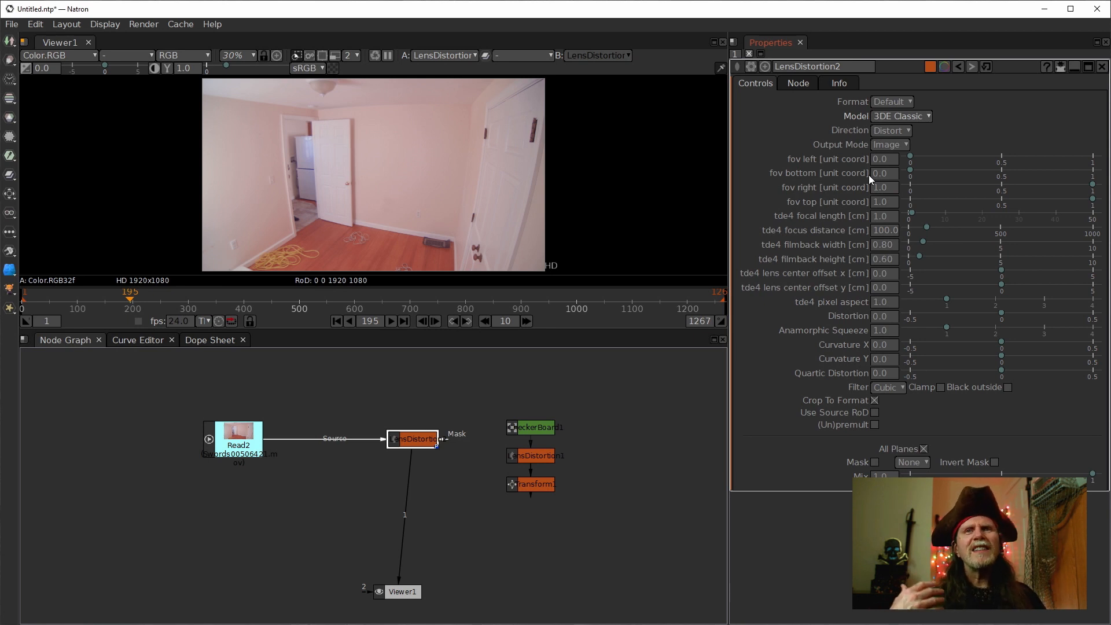
pyautogui.click(905, 119)
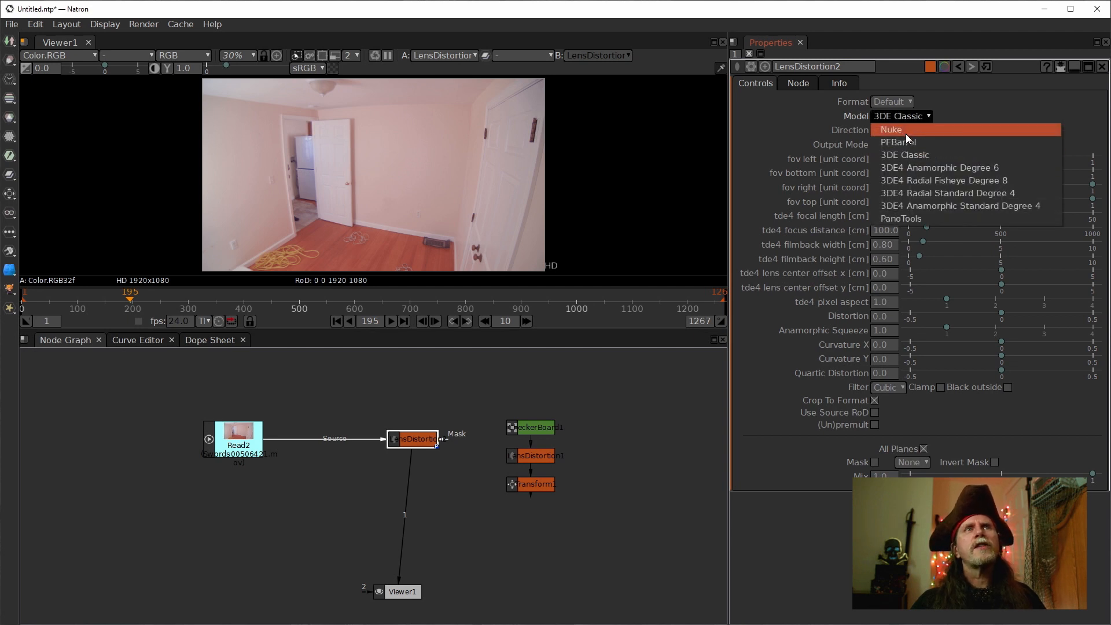
pyautogui.click(905, 133)
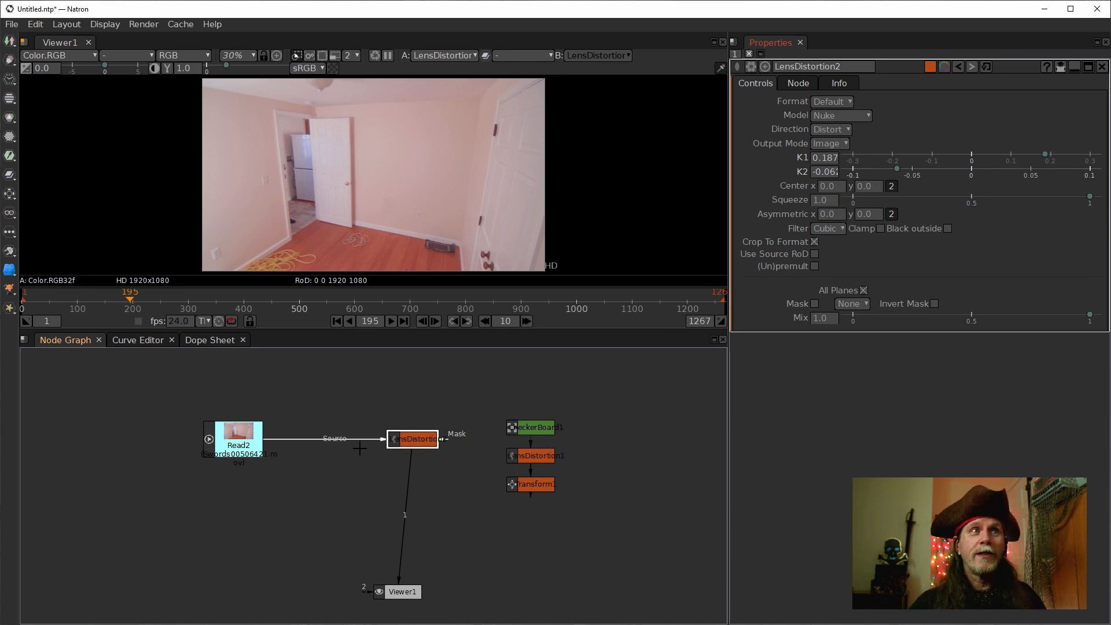
# Set LensDistortion2's Output Mode to STMap, and disconnect its Source input from Read2.
pyautogui.click(423, 441)
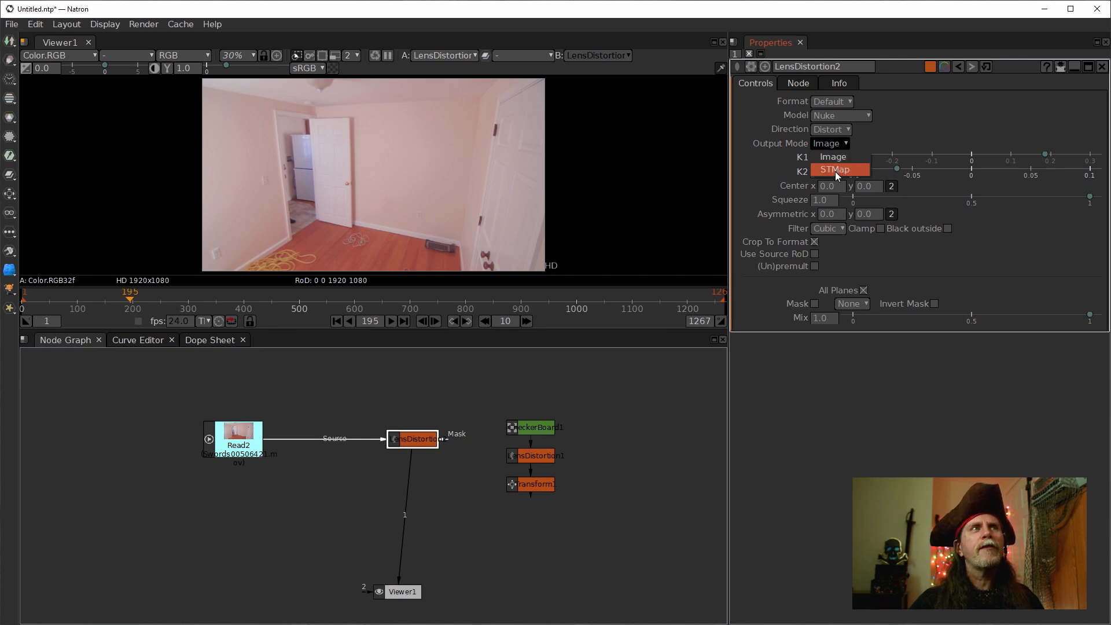
pyautogui.click(836, 170)
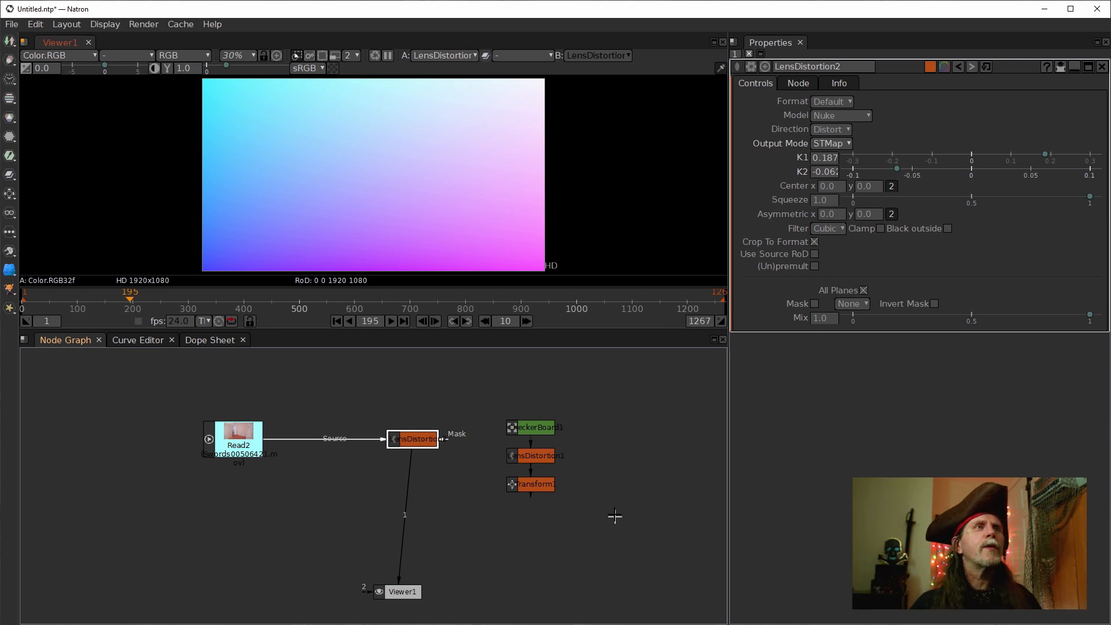
pyautogui.moveTo(340, 440); pyautogui.dragTo(320, 475)
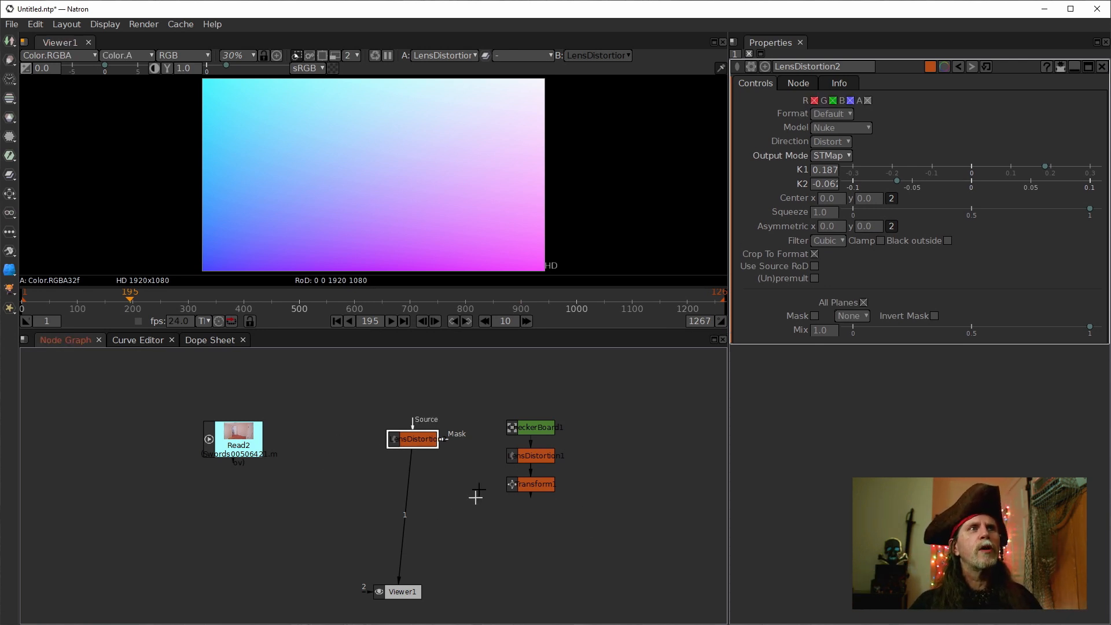
pyautogui.moveTo(416, 443); pyautogui.dragTo(421, 442)
pyautogui.click(381, 515)
pyautogui.click(422, 443)
pyautogui.click(403, 426)
pyautogui.click(413, 440)
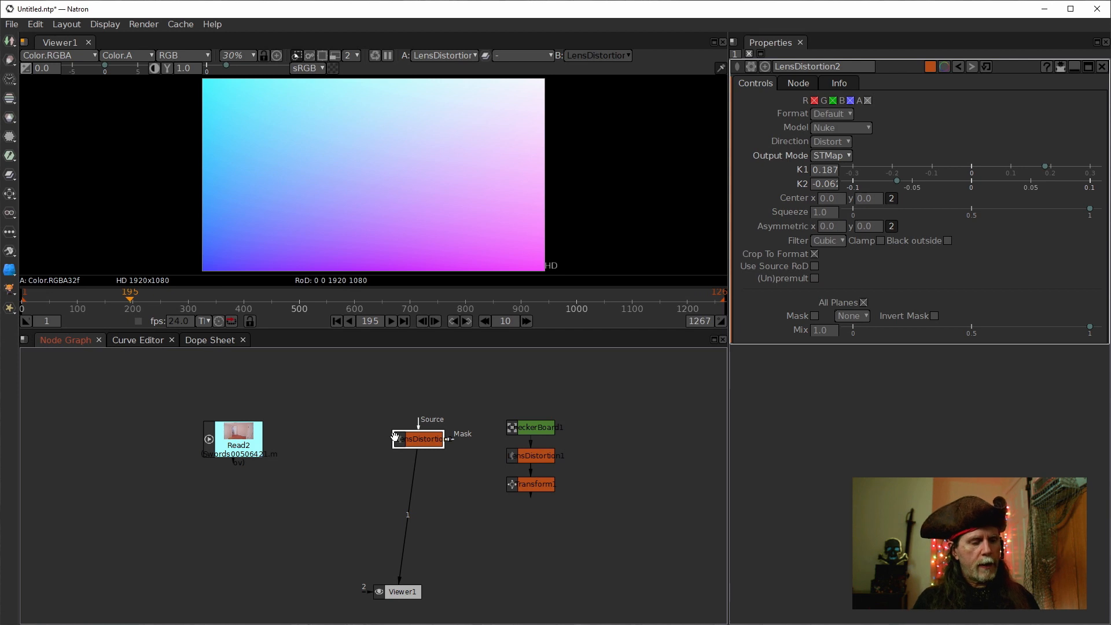
# Add an STMap node between LensDistortion2 and Viewer1, and connect its UV input to LensDistortion2.
pyautogui.press('Tab')
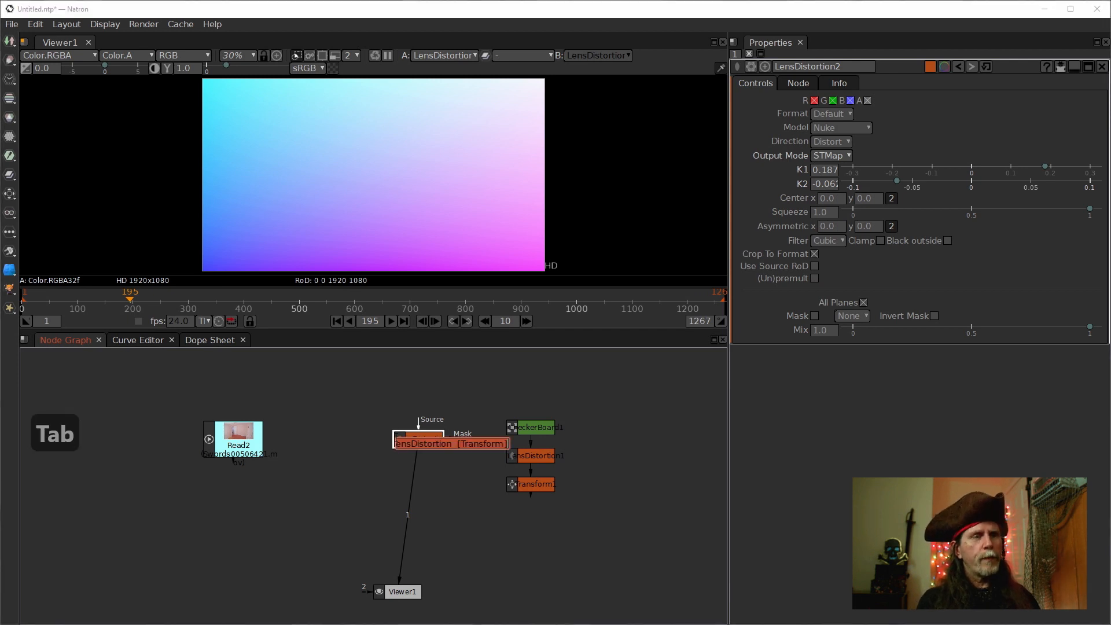
pyautogui.write('stm')
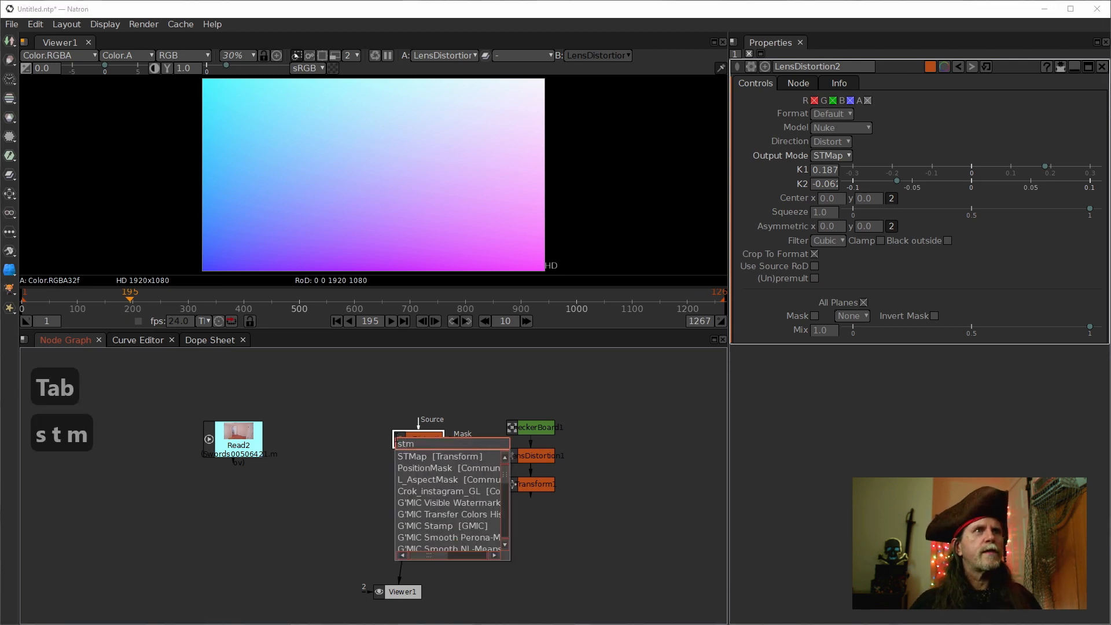
pyautogui.click(439, 459)
pyautogui.moveTo(415, 462); pyautogui.dragTo(352, 457)
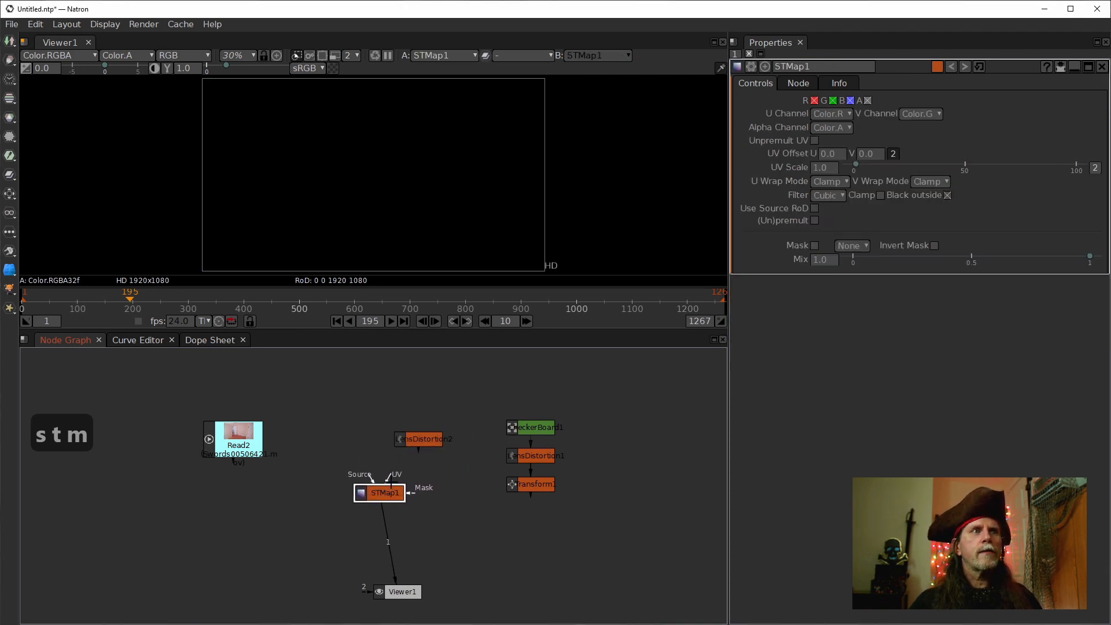
pyautogui.moveTo(426, 440); pyautogui.dragTo(427, 421)
pyautogui.moveTo(376, 489); pyautogui.dragTo(373, 506)
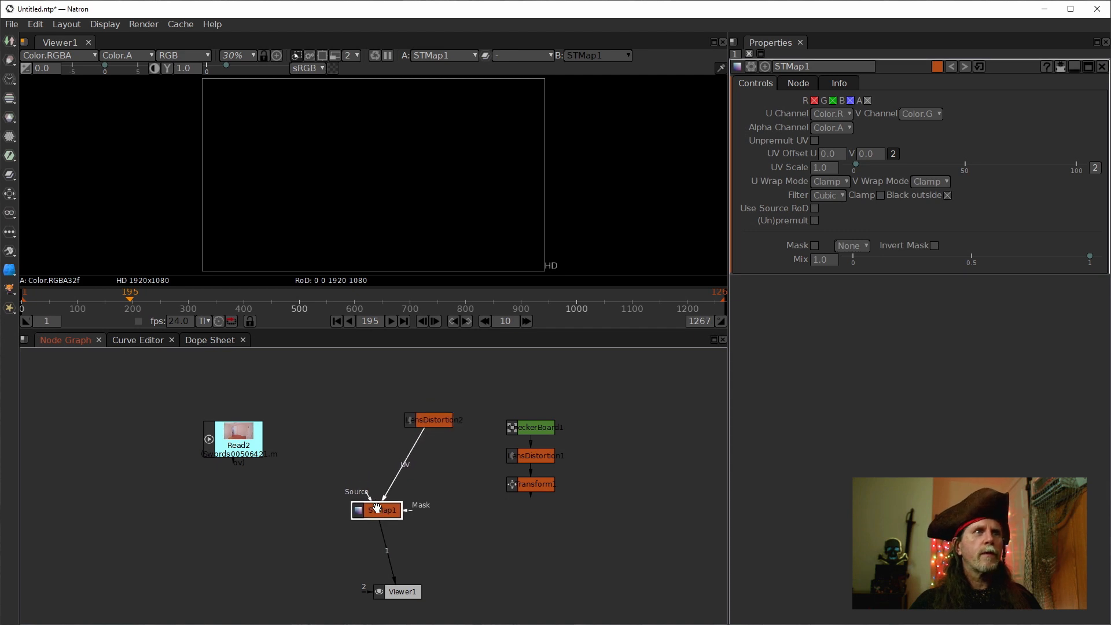
# Connect the STMap node's Source input to Read2, reconnect its UV input to LensDistortion2, and show Read2 in Viewer1.
pyautogui.click(423, 421)
pyautogui.press('1')
pyautogui.click(382, 512)
pyautogui.press('1')
pyautogui.moveTo(371, 496); pyautogui.dragTo(285, 456)
pyautogui.moveTo(401, 468); pyautogui.dragTo(246, 444)
pyautogui.click(236, 446)
pyautogui.press('1')
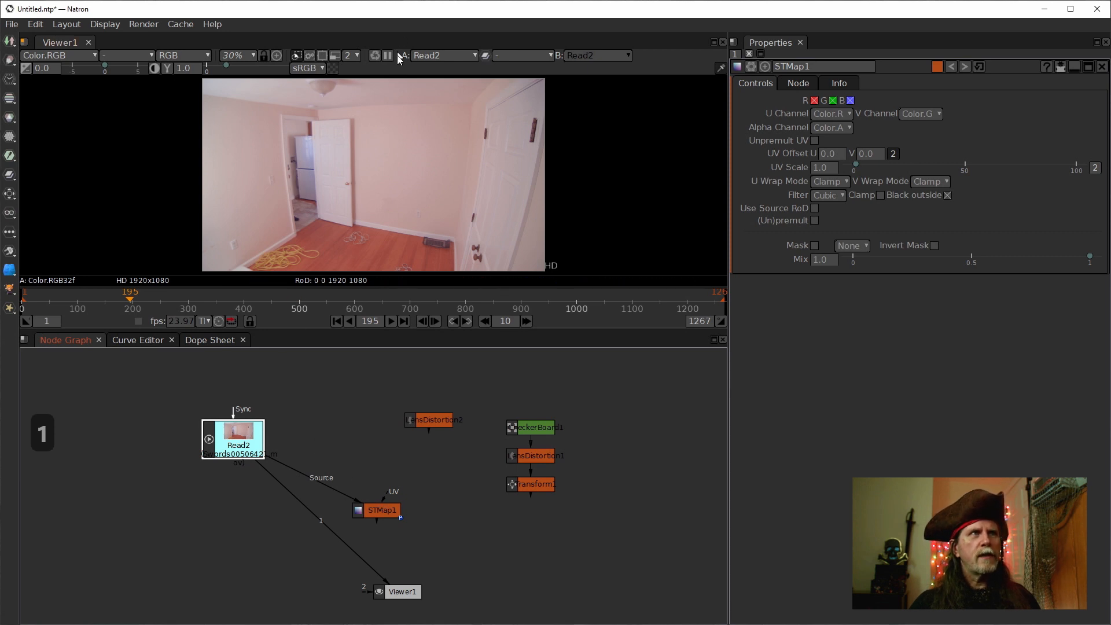
pyautogui.moveTo(391, 491); pyautogui.dragTo(431, 414)
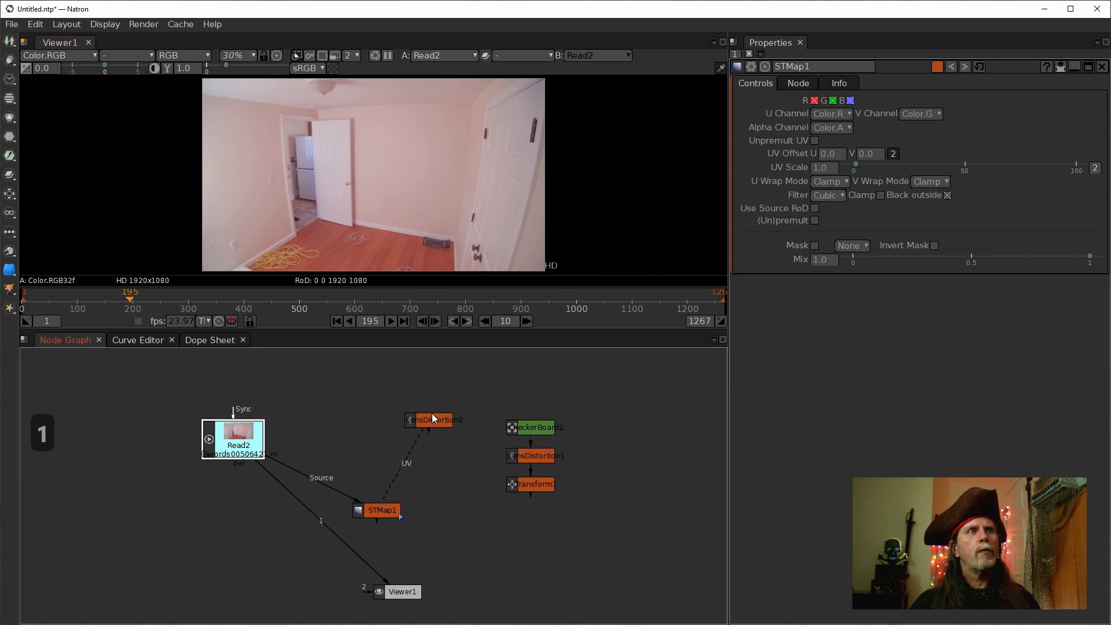
pyautogui.click(686, 352)
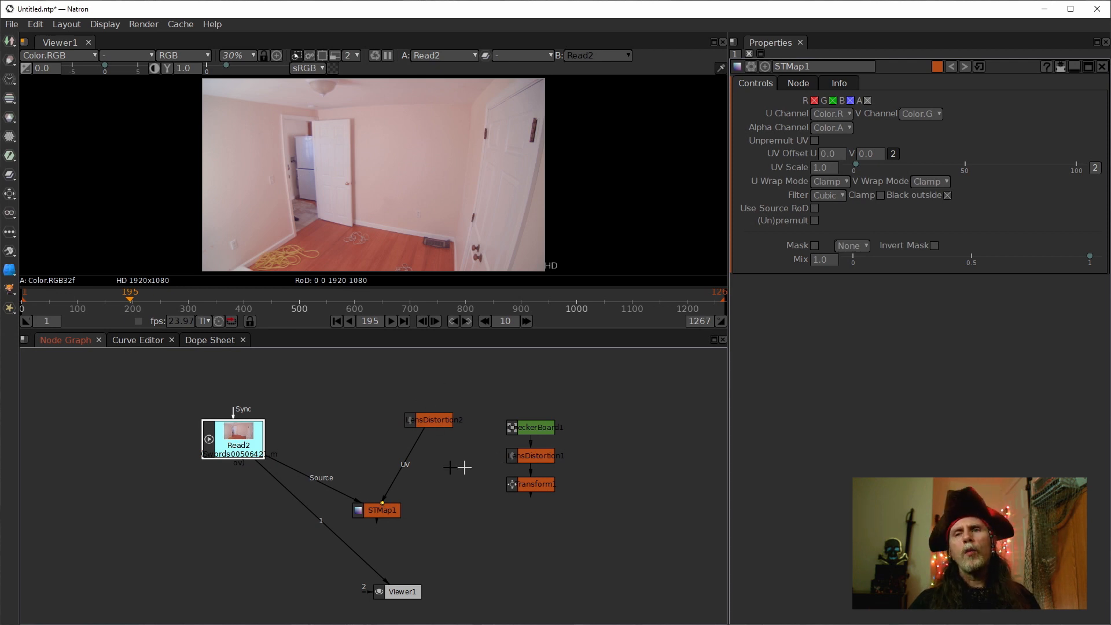
# Open Read2's properties and examine its file and frame rate settings.
pyautogui.doubleClick(249, 437)
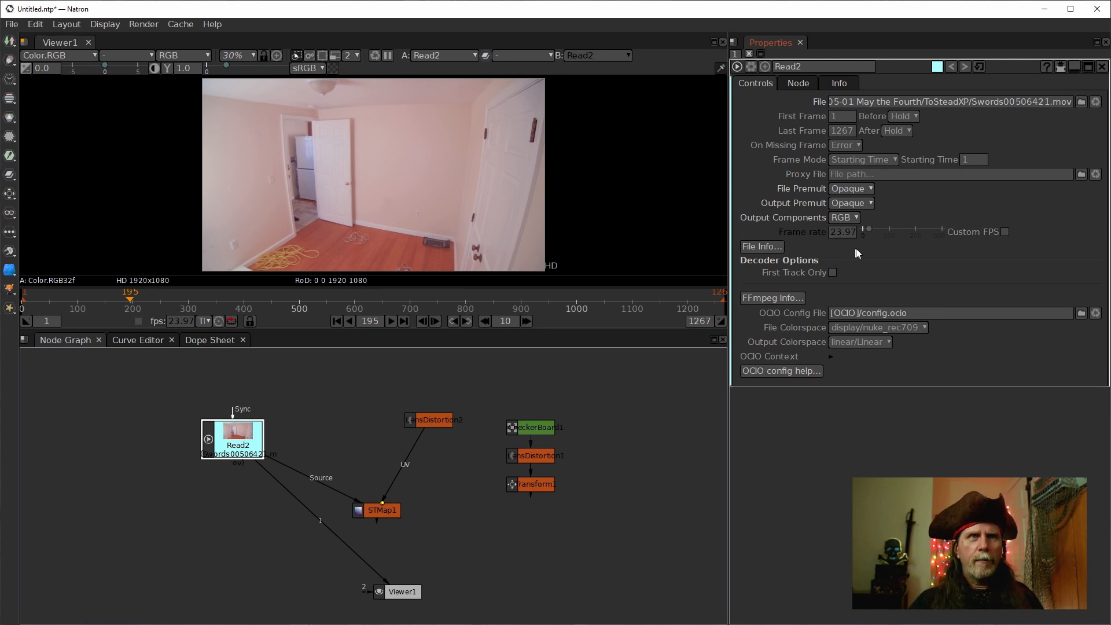
pyautogui.click(844, 235)
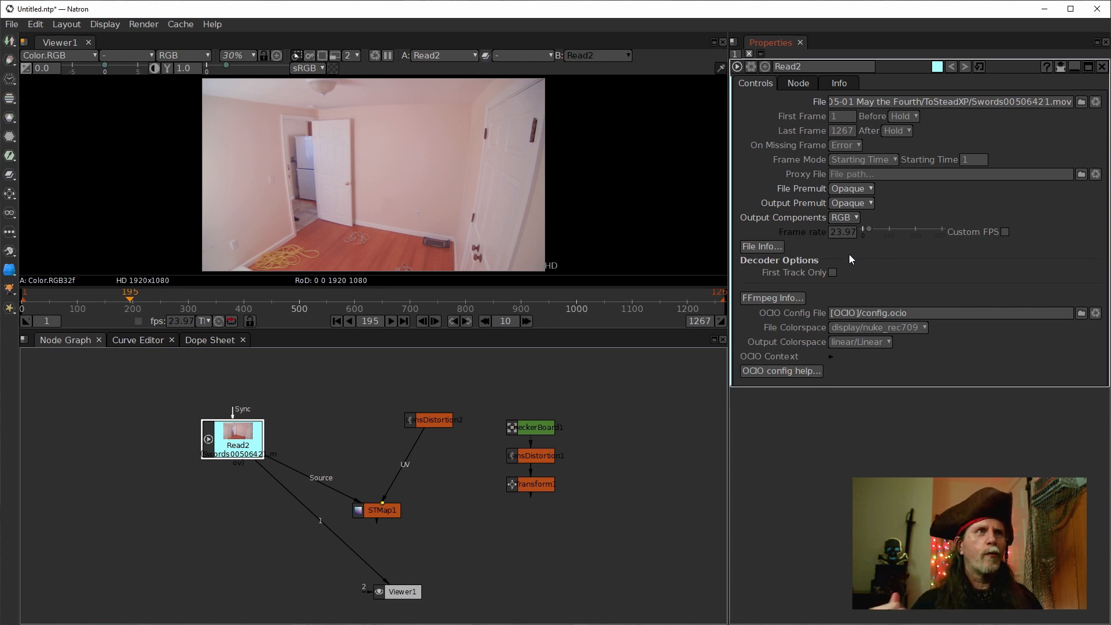
pyautogui.click(853, 231)
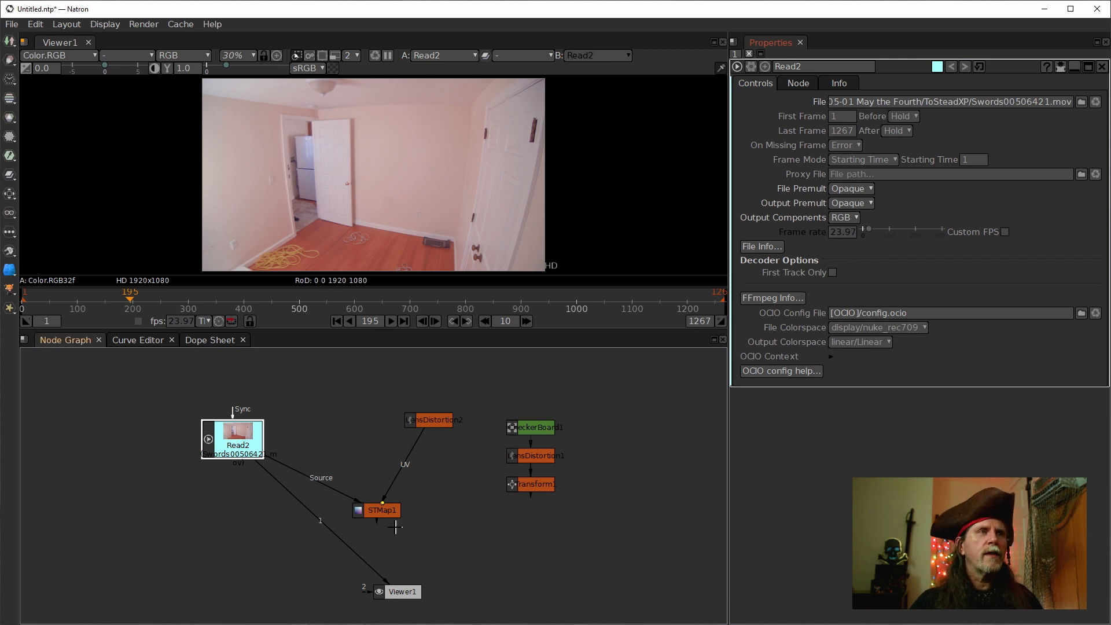
# Show LensDistortion2's STMap output in Viewer1, and switch the viewer back to Read2.
pyautogui.click(414, 422)
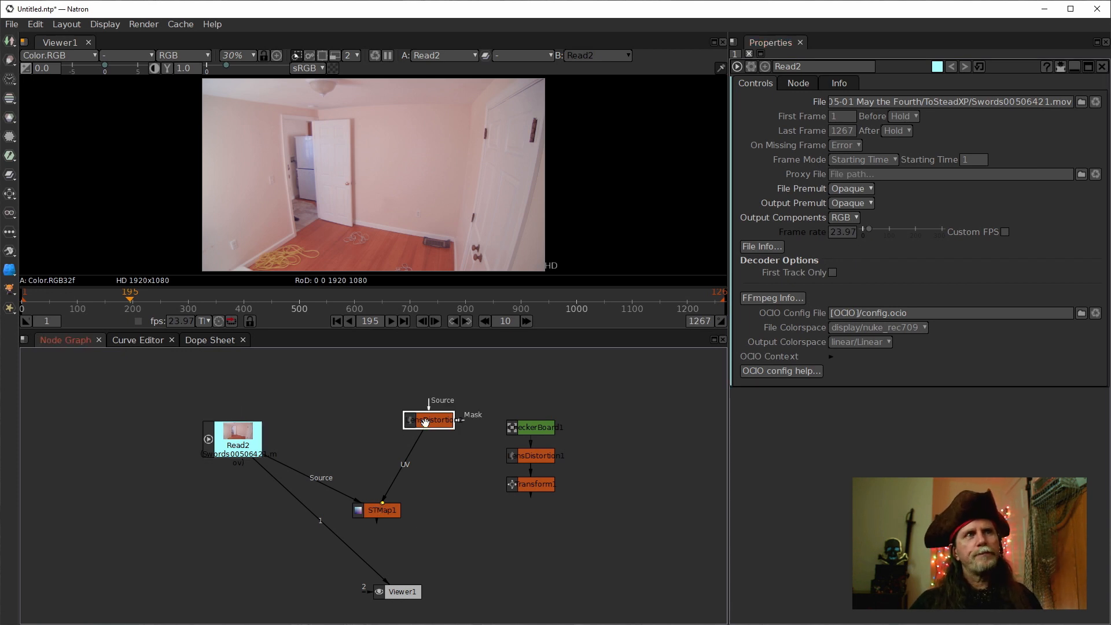
pyautogui.press('1')
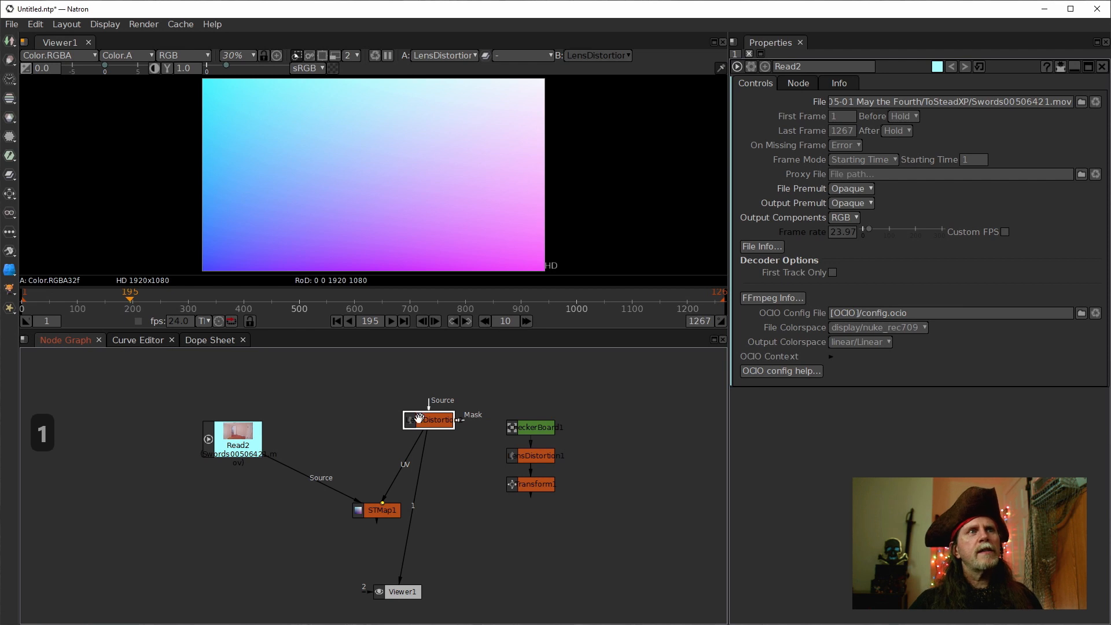
pyautogui.click(232, 447)
pyautogui.press('1')
# Nudge STMap1 and LensDistortion2 apart in the node graph, and show STMap1 in Viewer1.
pyautogui.moveTo(380, 510)
pyautogui.mouseDown()
pyautogui.moveTo(364, 511)
pyautogui.moveTo(375, 508)
pyautogui.mouseUp()
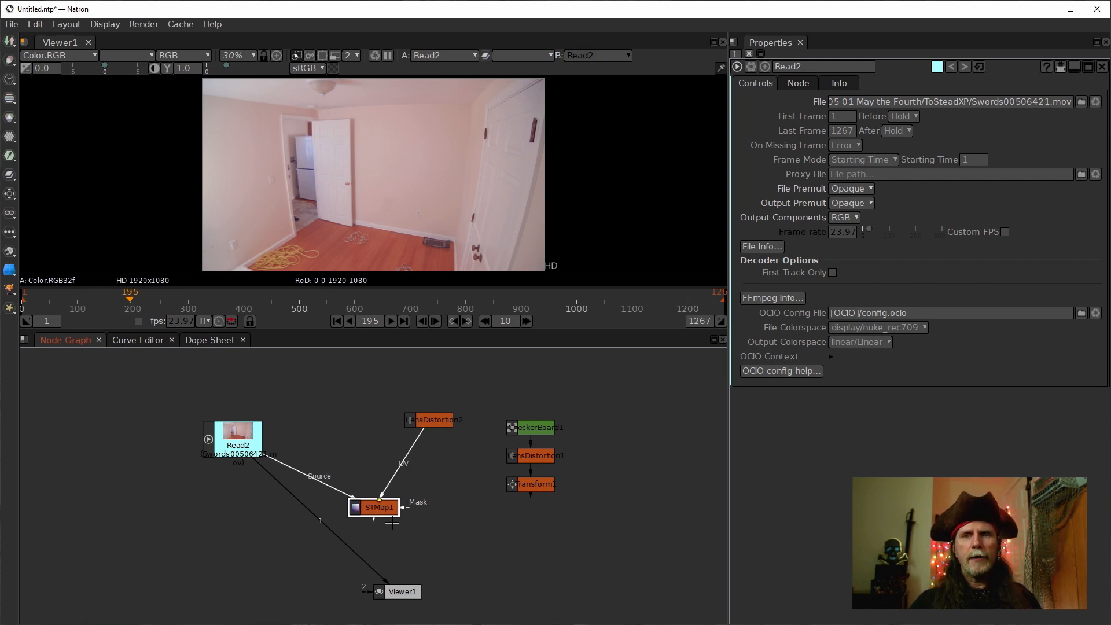
pyautogui.moveTo(424, 421); pyautogui.dragTo(412, 406)
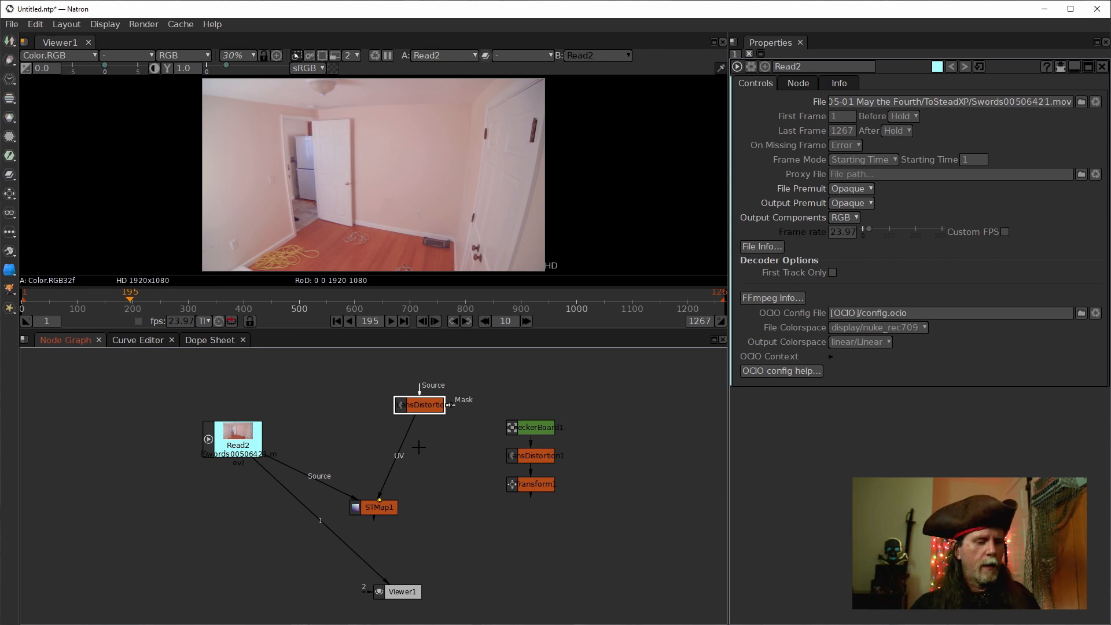
pyautogui.click(375, 505)
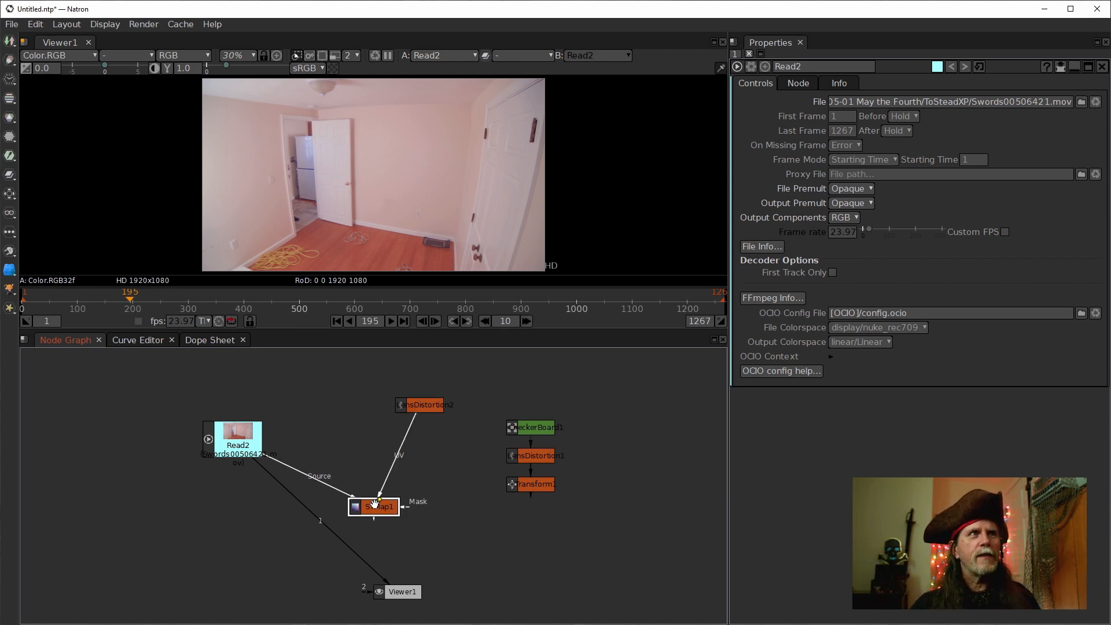
pyautogui.press('1')
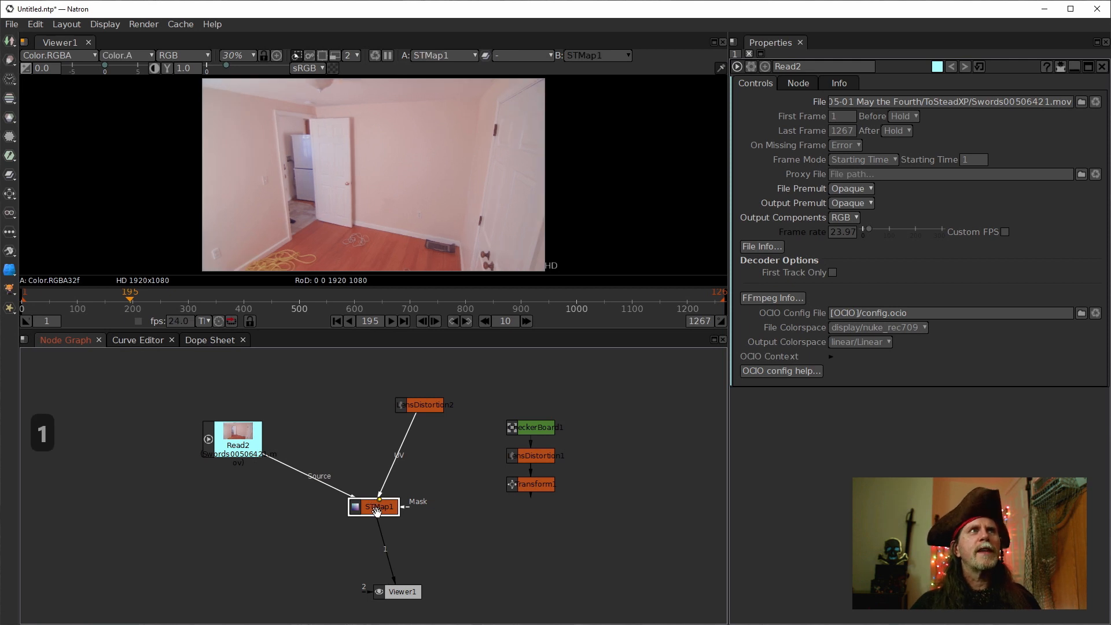
# Spread STMap1 and LensDistortion2 further apart, and compare their outputs in Viewer1, ending on STMap1.
pyautogui.click(226, 430)
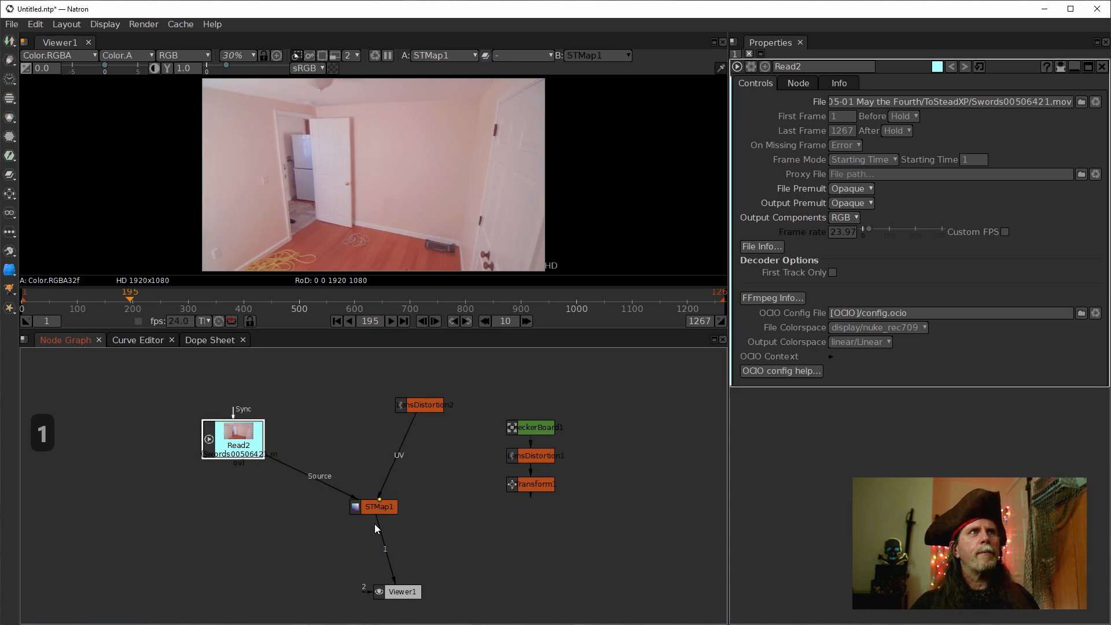
pyautogui.moveTo(380, 506); pyautogui.dragTo(310, 515)
pyautogui.moveTo(418, 405); pyautogui.dragTo(441, 388)
pyautogui.press('1')
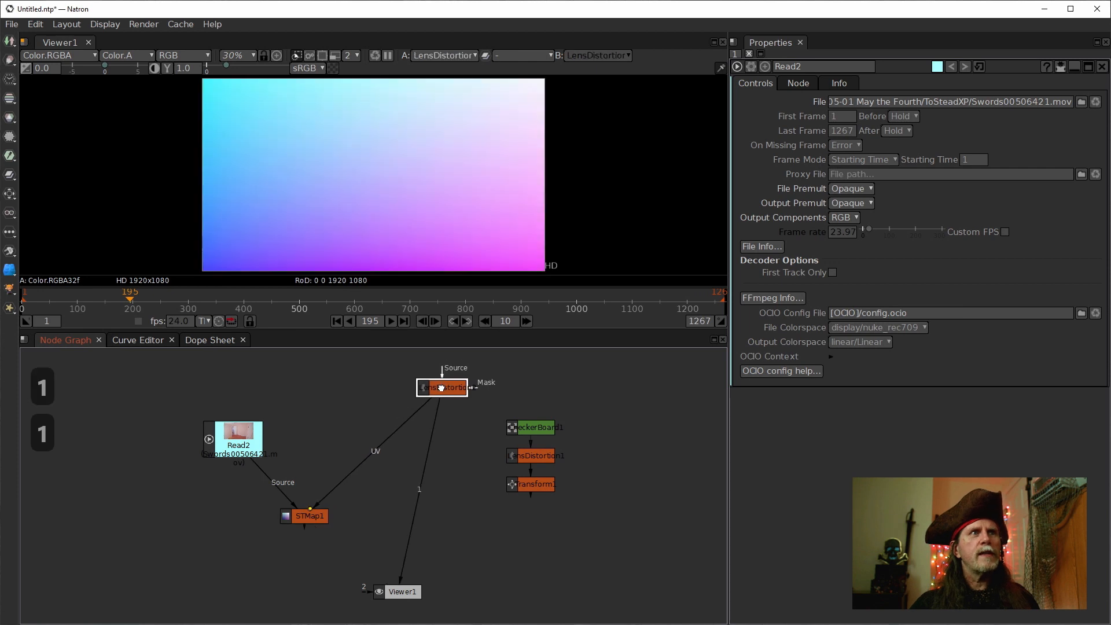
pyautogui.click(316, 515)
pyautogui.press('1')
pyautogui.moveTo(315, 514); pyautogui.dragTo(366, 511)
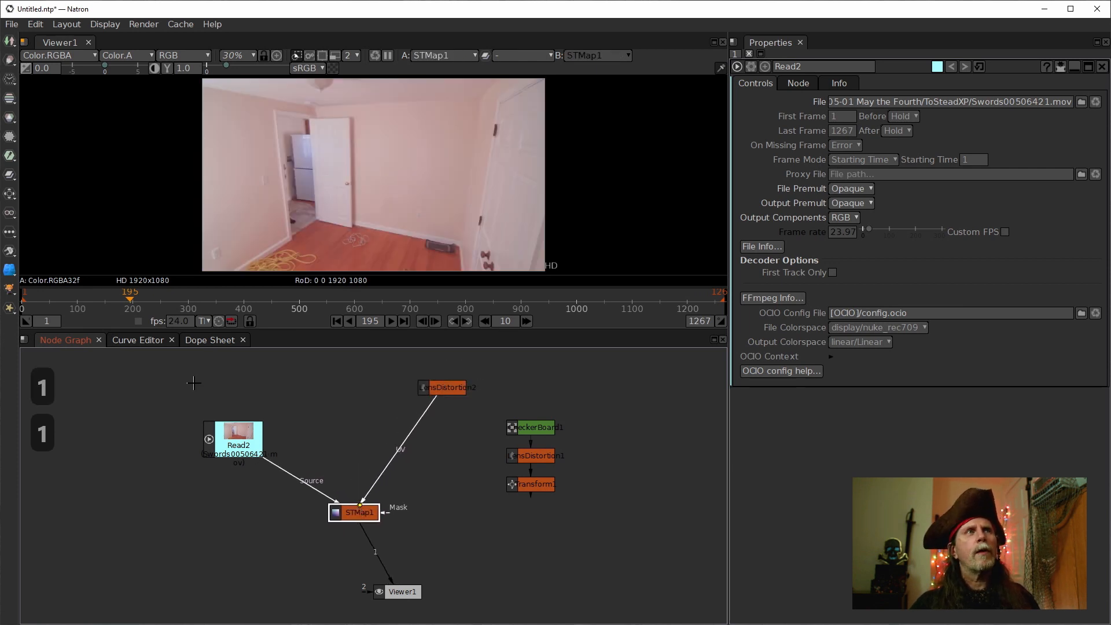
# Scrub the timeline to frame 511 to view the corrected Read2 footage, and shift Viewer1 beneath STMap1.
pyautogui.click(233, 430)
pyautogui.moveTo(249, 305); pyautogui.dragTo(307, 308)
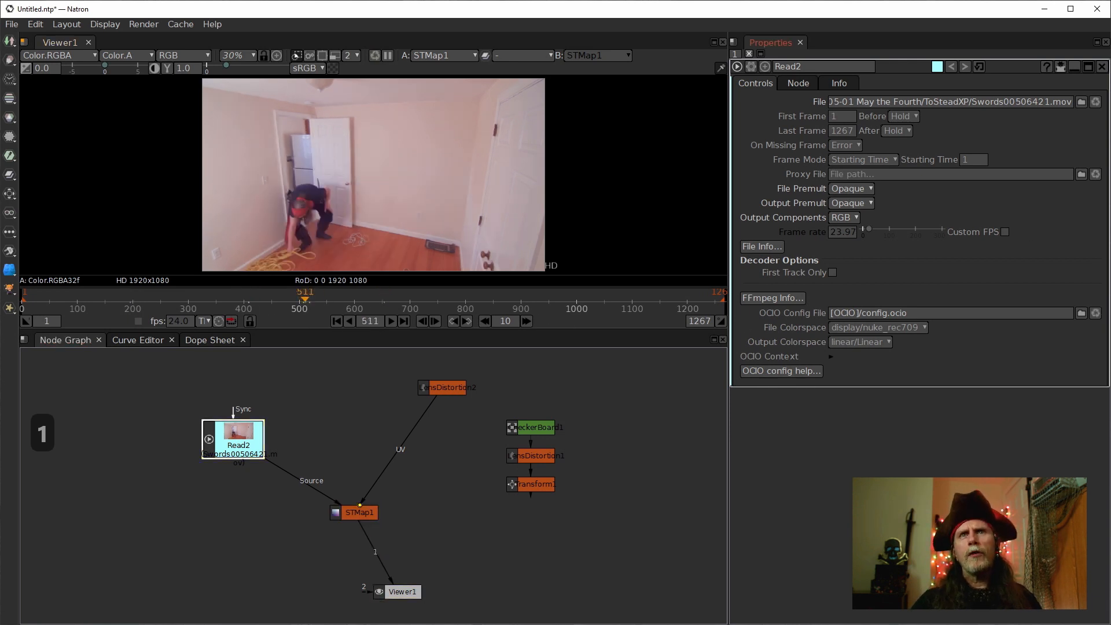
pyautogui.moveTo(405, 593); pyautogui.dragTo(384, 600)
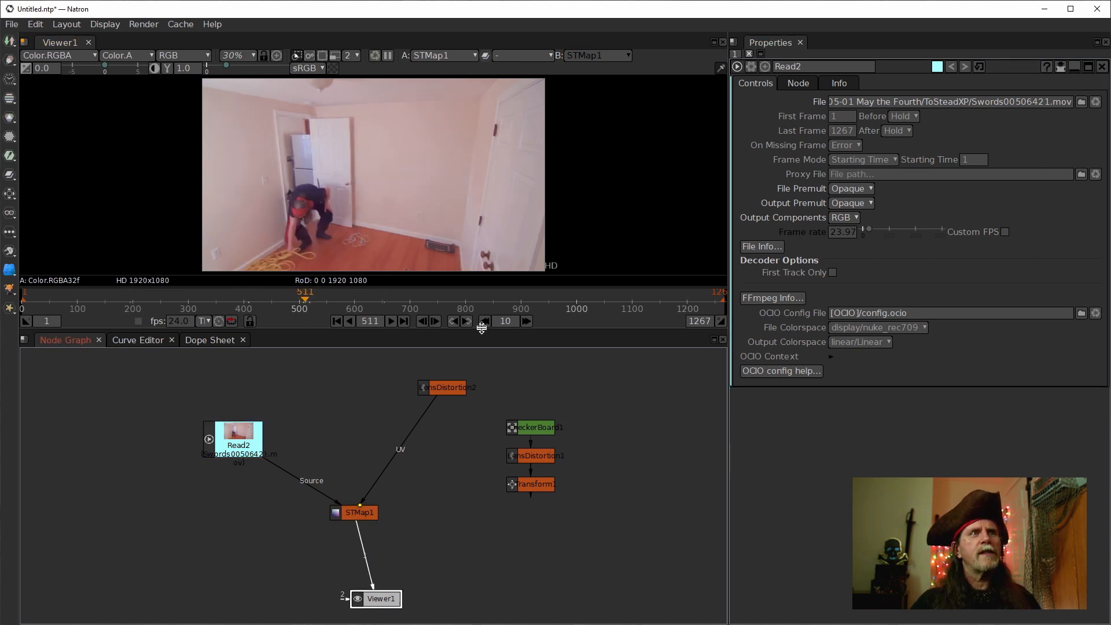
# Bring in Swords00508333.mov as Read1 above Read2, and swap STMap1's Source input between Read1 and Read2, ending on Read1.
pyautogui.moveTo(441, 388); pyautogui.dragTo(452, 389)
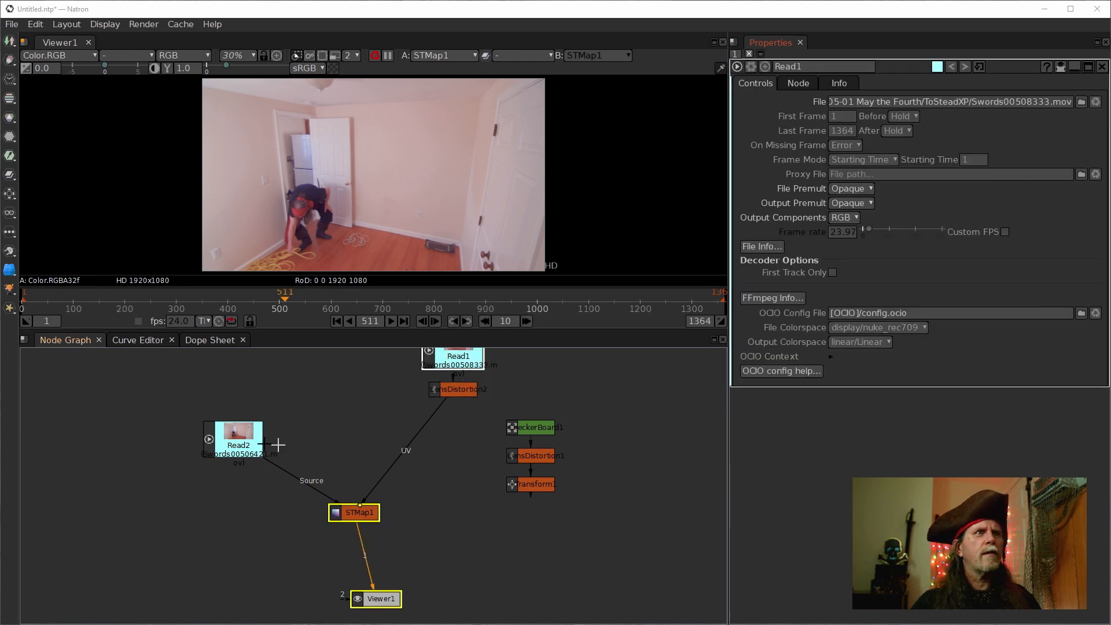
pyautogui.moveTo(457, 360); pyautogui.dragTo(297, 374)
pyautogui.moveTo(380, 382); pyautogui.dragTo(368, 426)
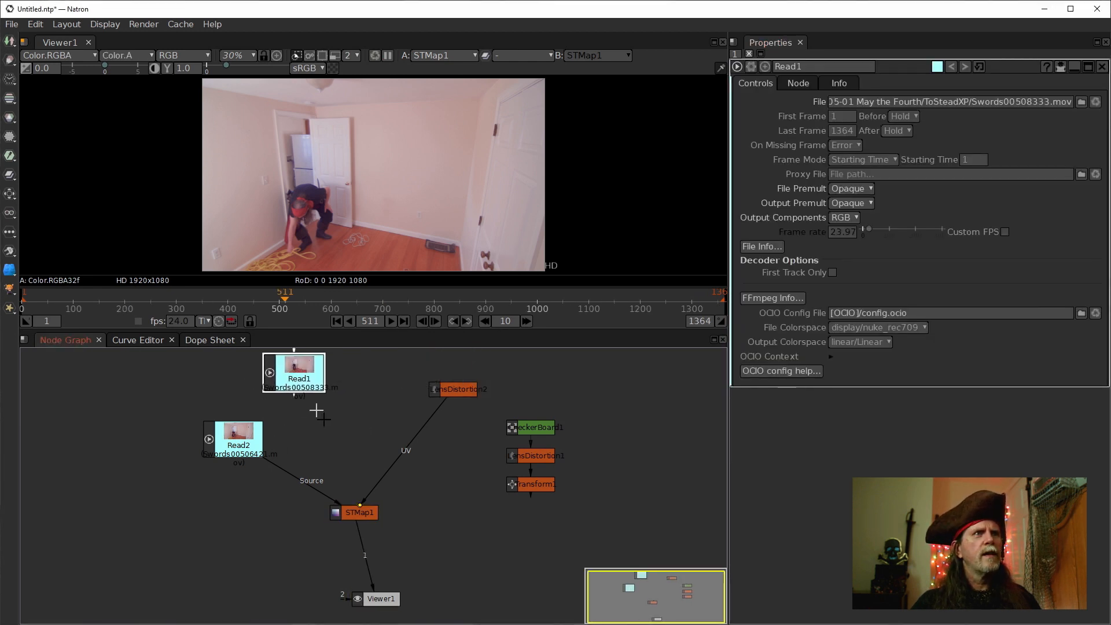
pyautogui.moveTo(291, 479); pyautogui.dragTo(296, 355)
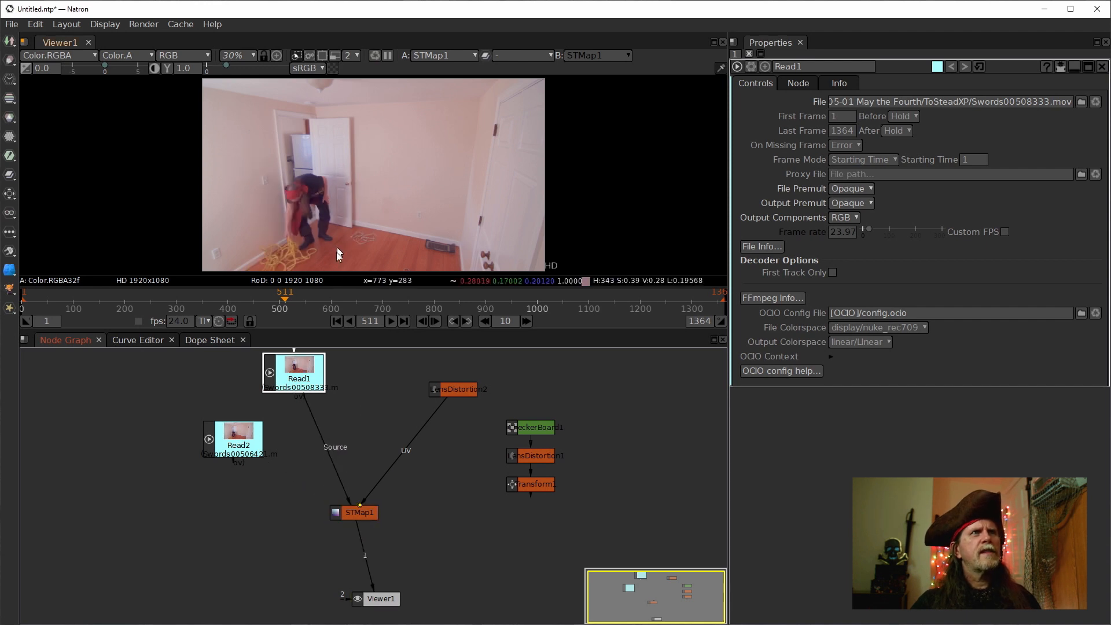
pyautogui.moveTo(322, 441); pyautogui.dragTo(232, 454)
pyautogui.moveTo(292, 476); pyautogui.dragTo(304, 377)
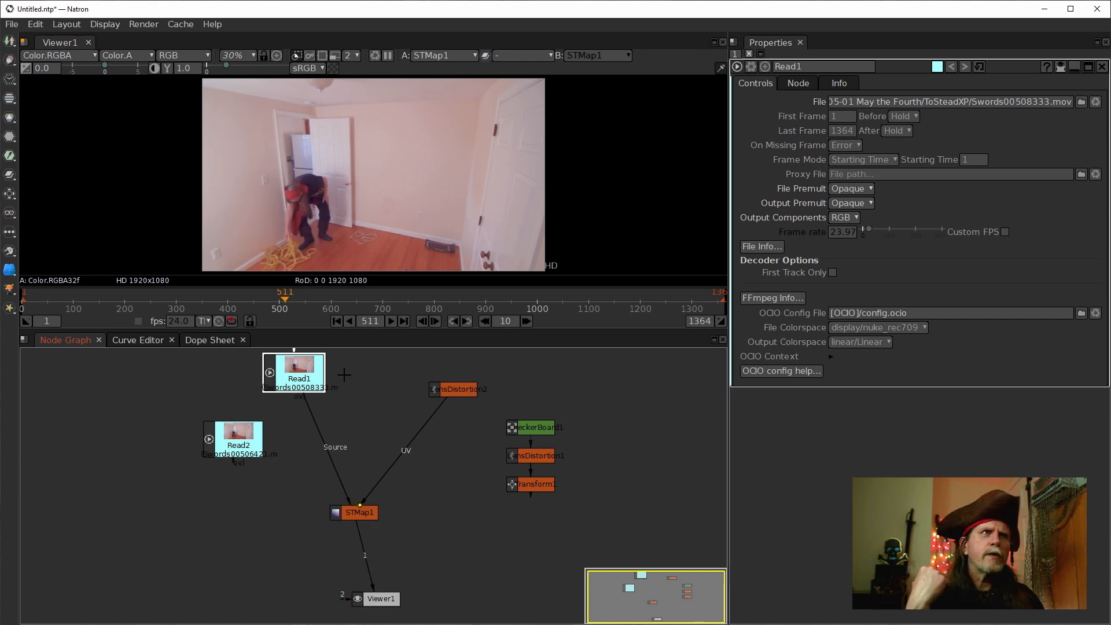
# Move Read1 and Read2 closer together in the node graph, stacking Read1 directly above Read2.
pyautogui.click(447, 386)
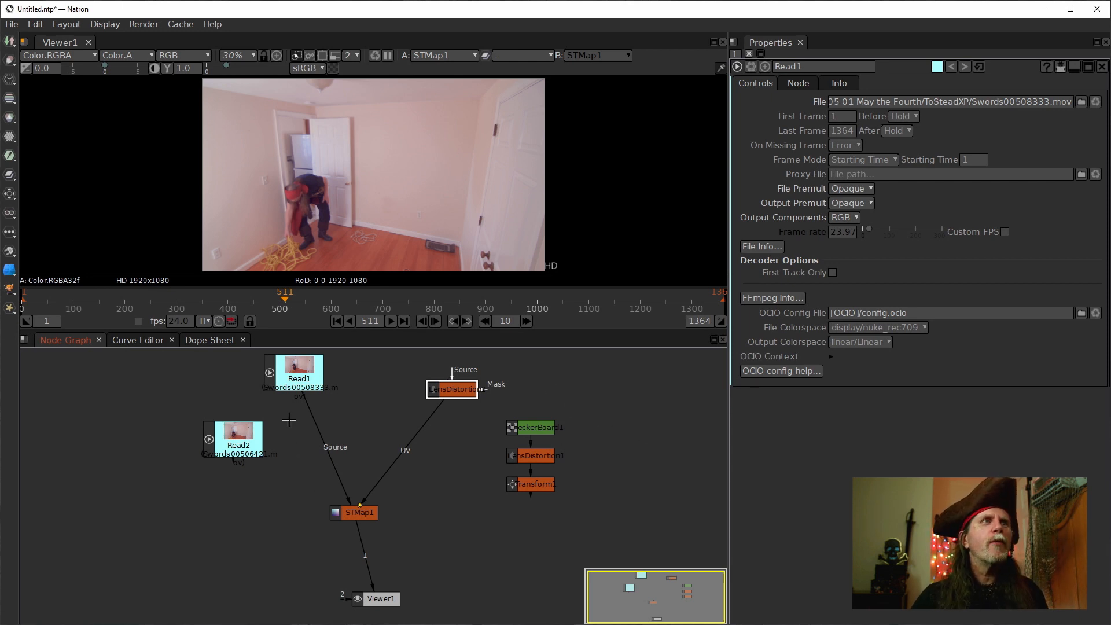
pyautogui.moveTo(304, 370); pyautogui.dragTo(220, 370)
pyautogui.click(237, 438)
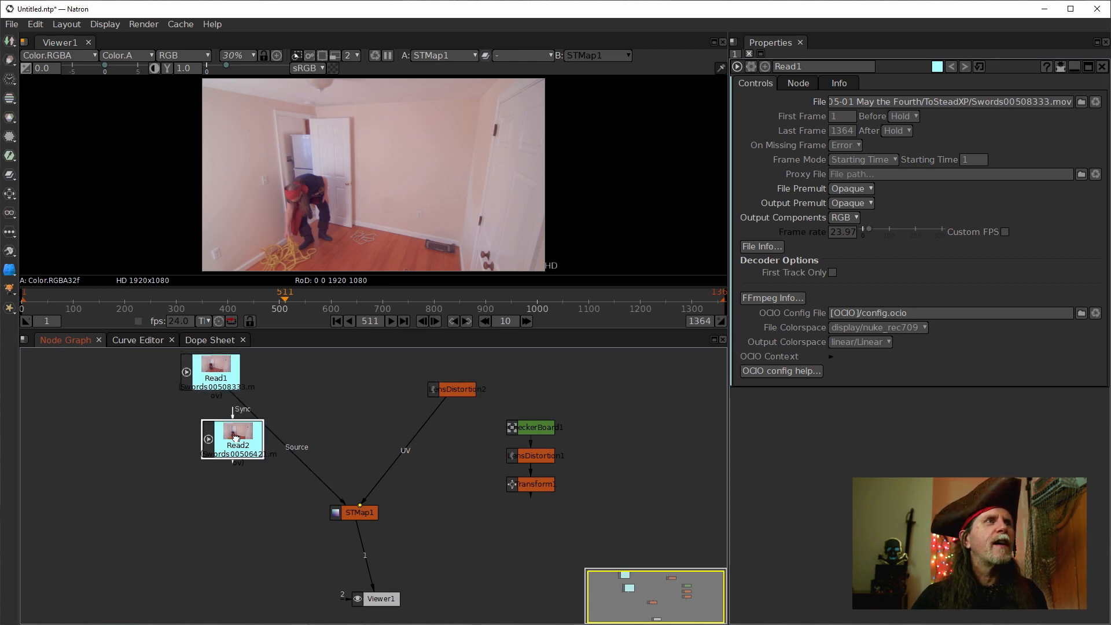
pyautogui.moveTo(237, 439); pyautogui.dragTo(230, 436)
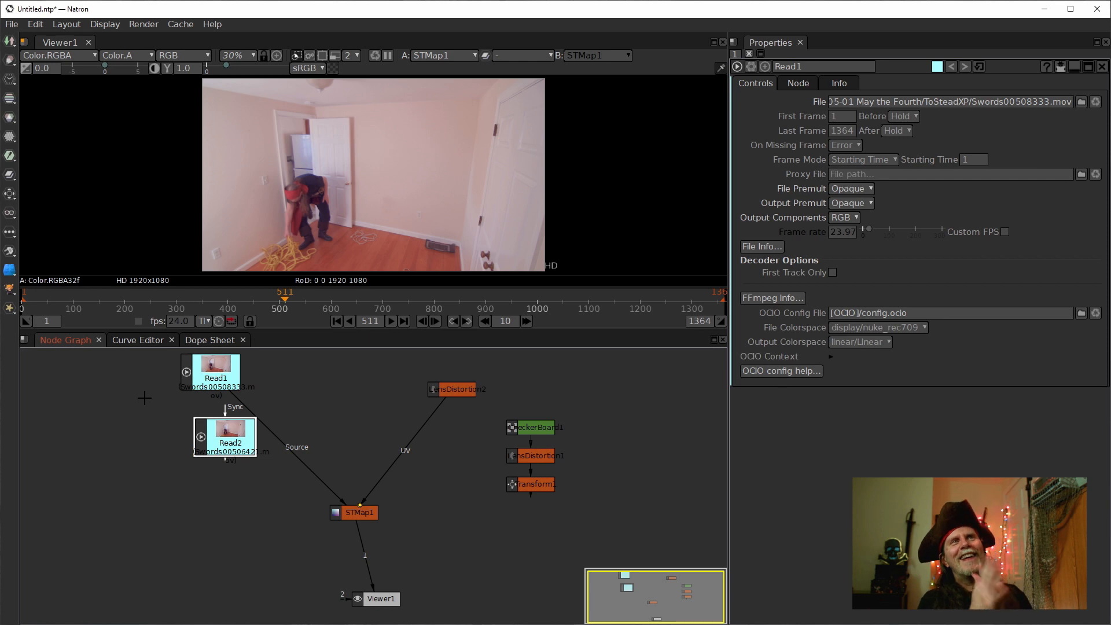